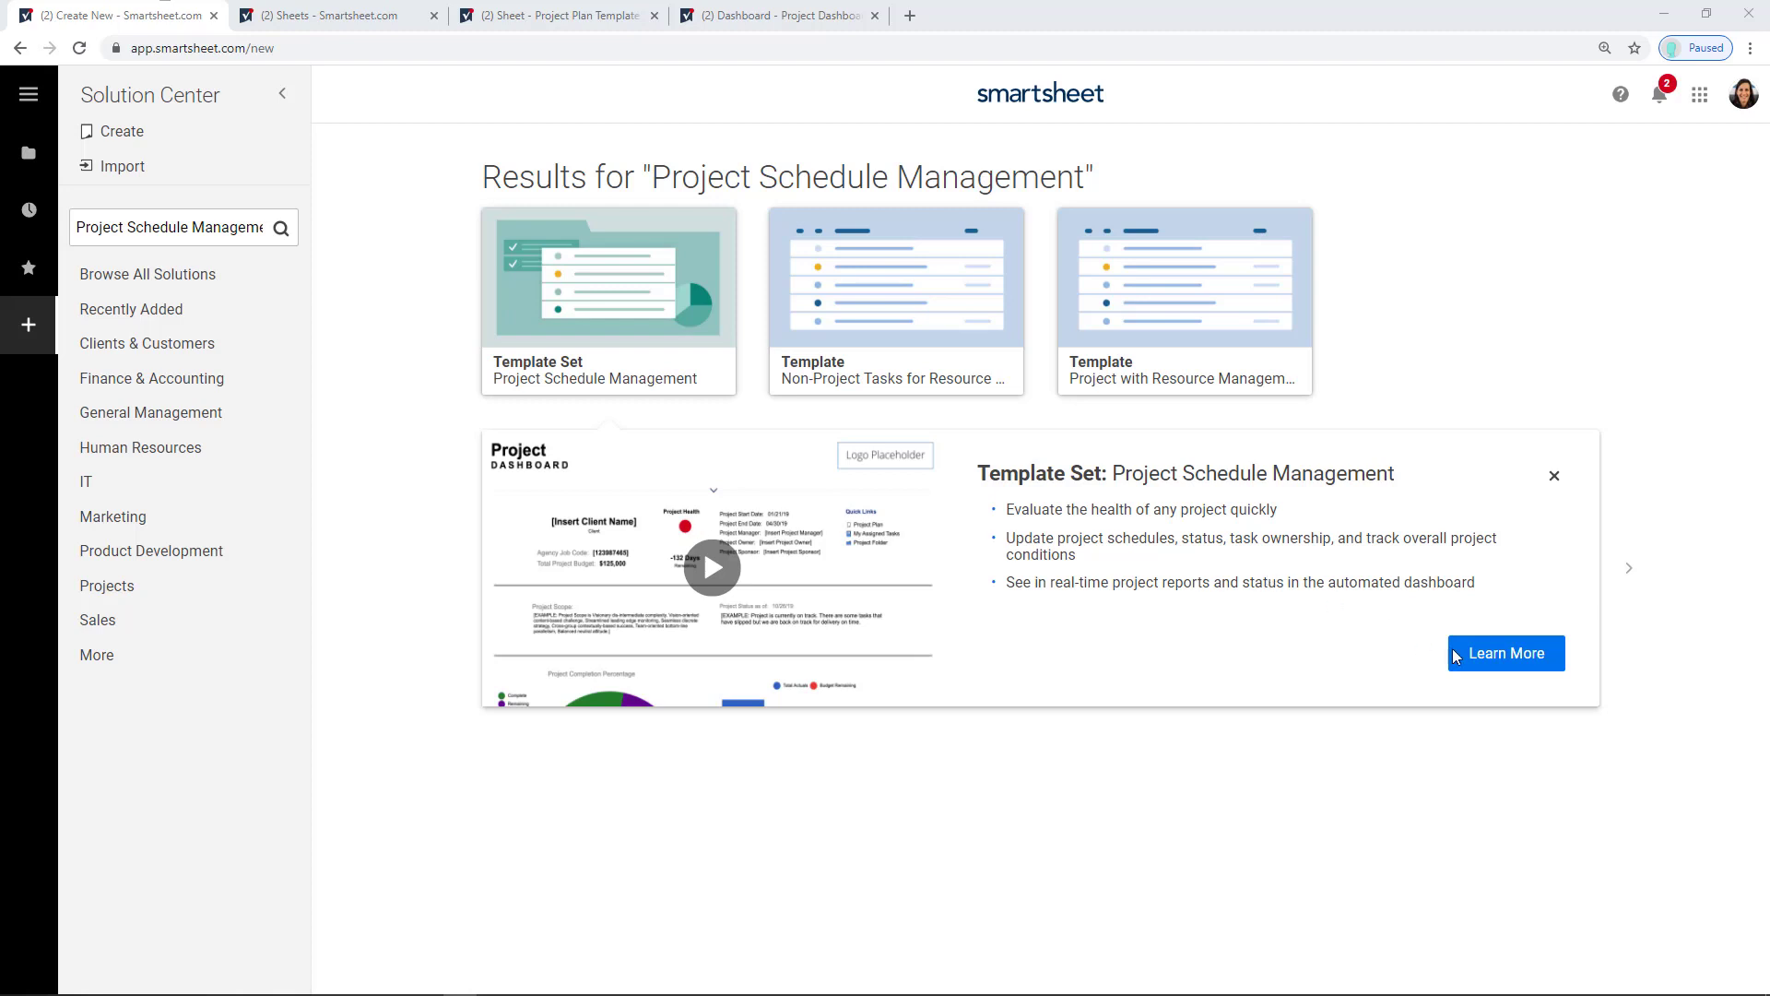
Open the setup page of the Project Schedule Management template set and add the set to the sheets folder
click(1516, 668)
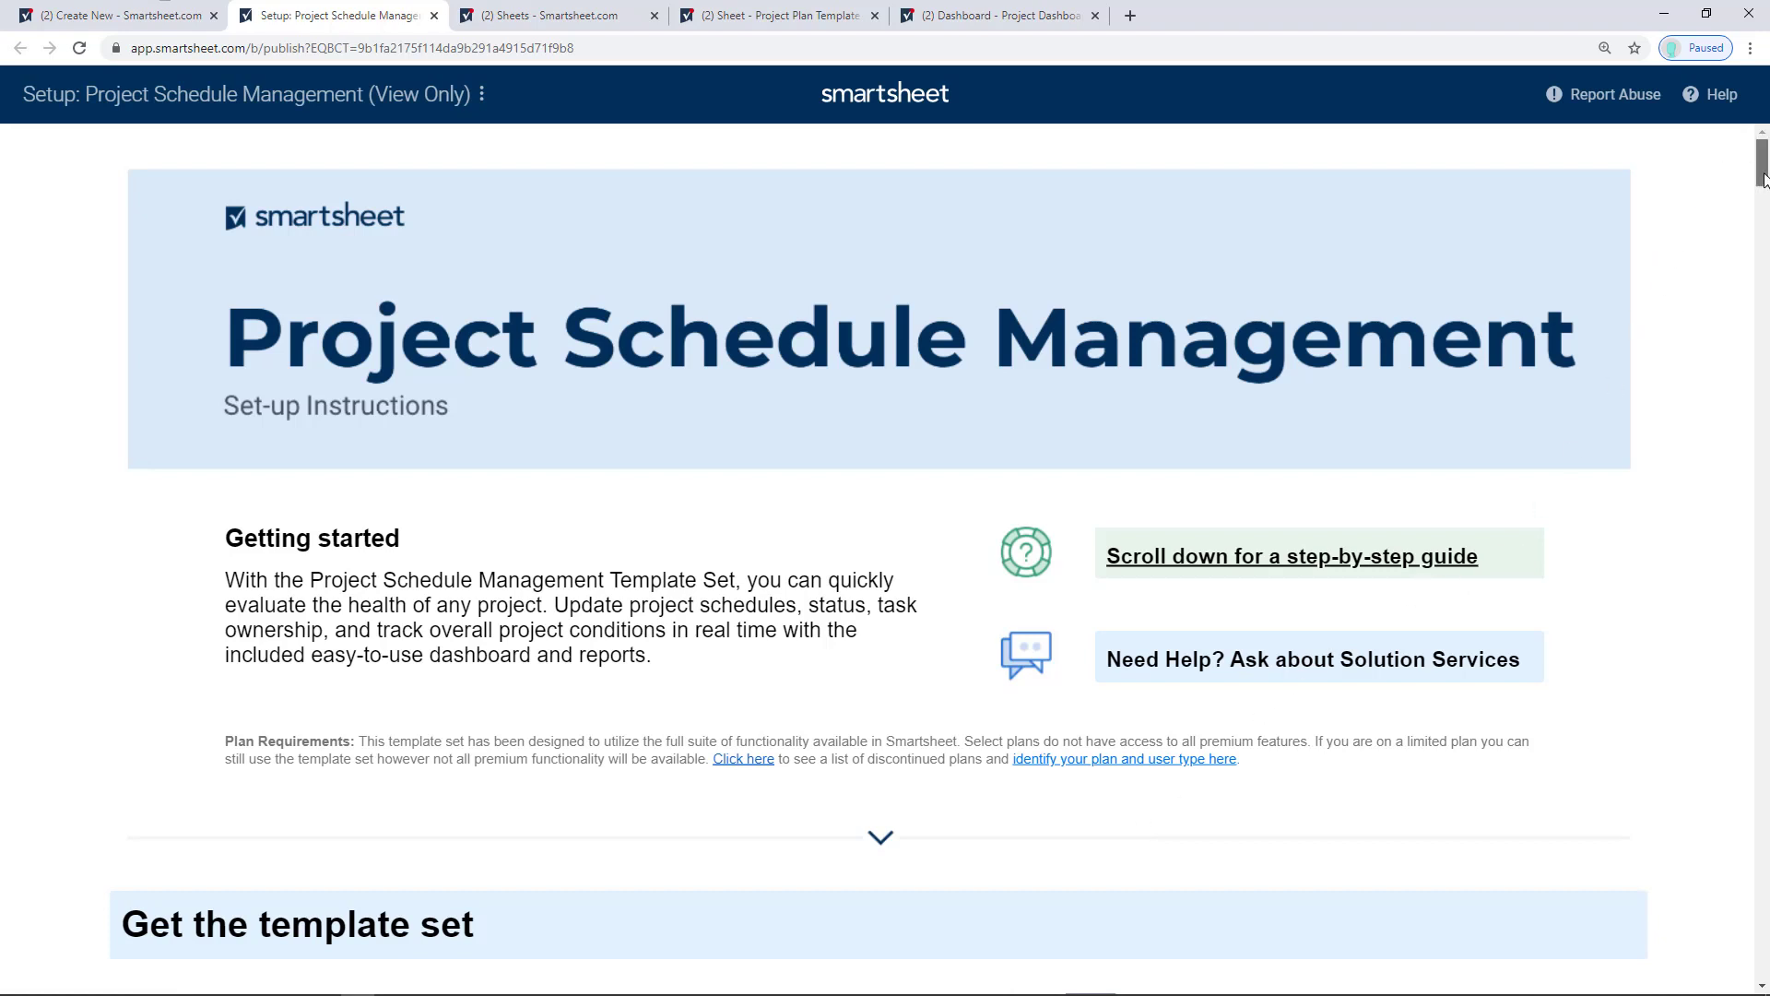
drag(1762, 175, 1763, 203)
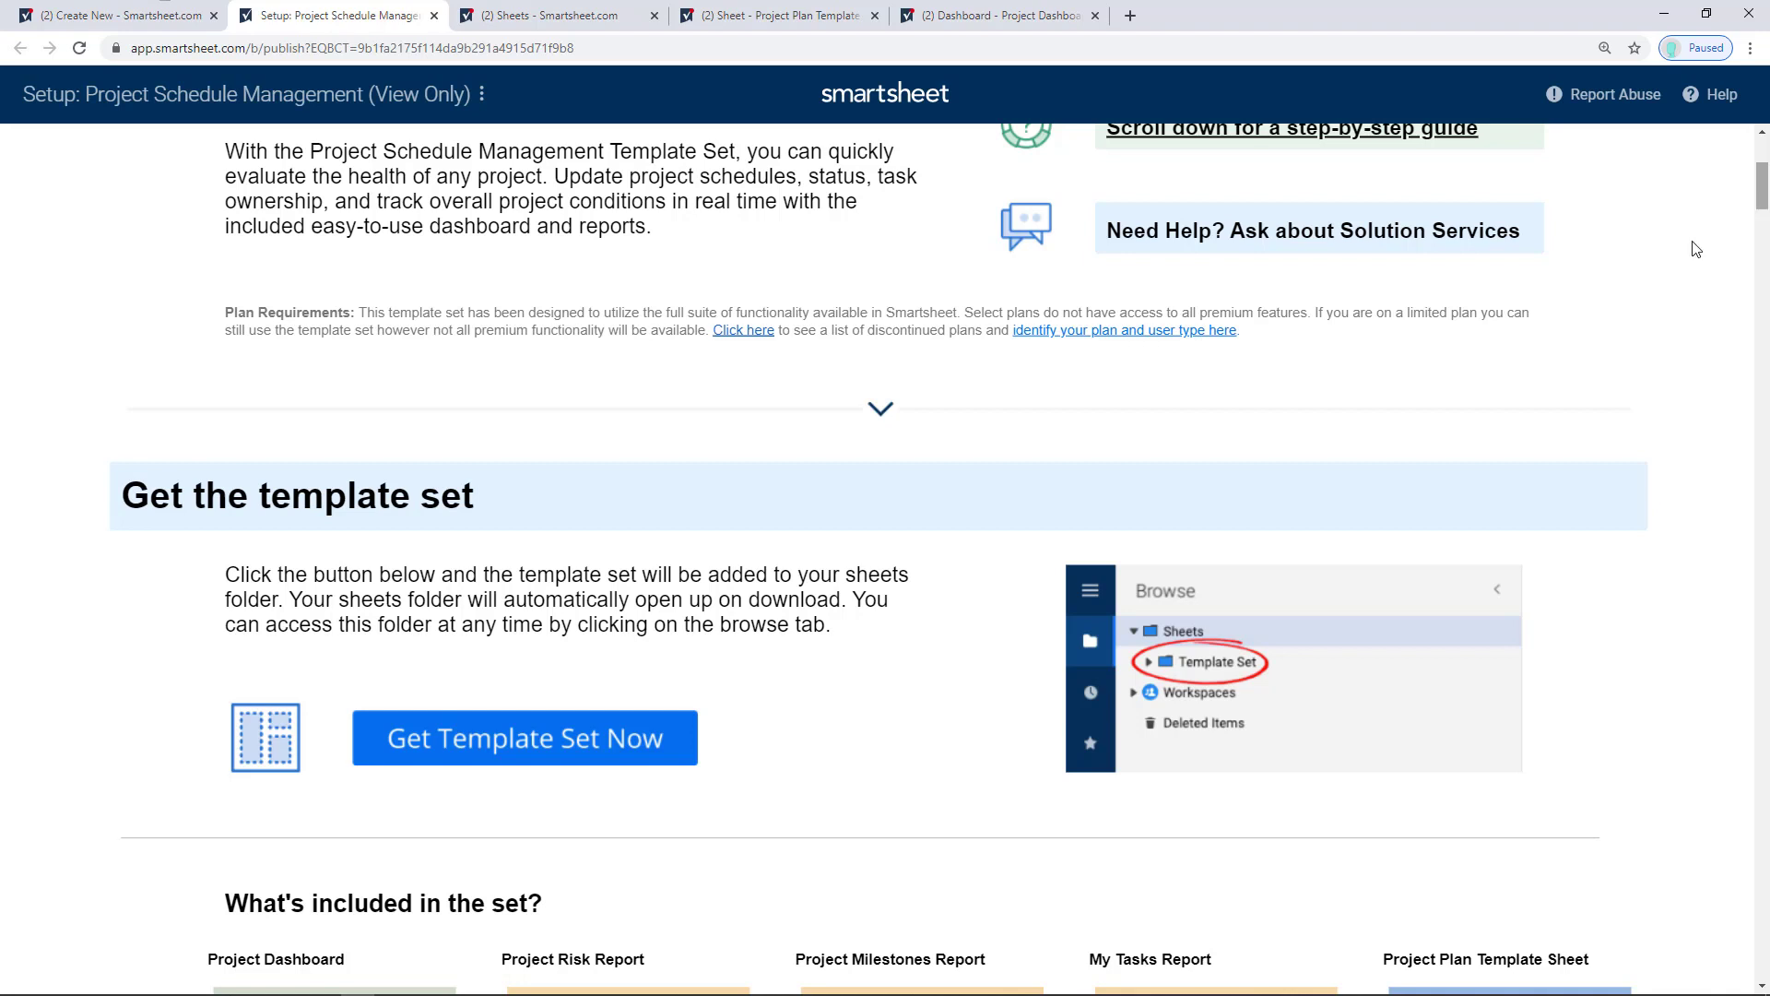
click(551, 752)
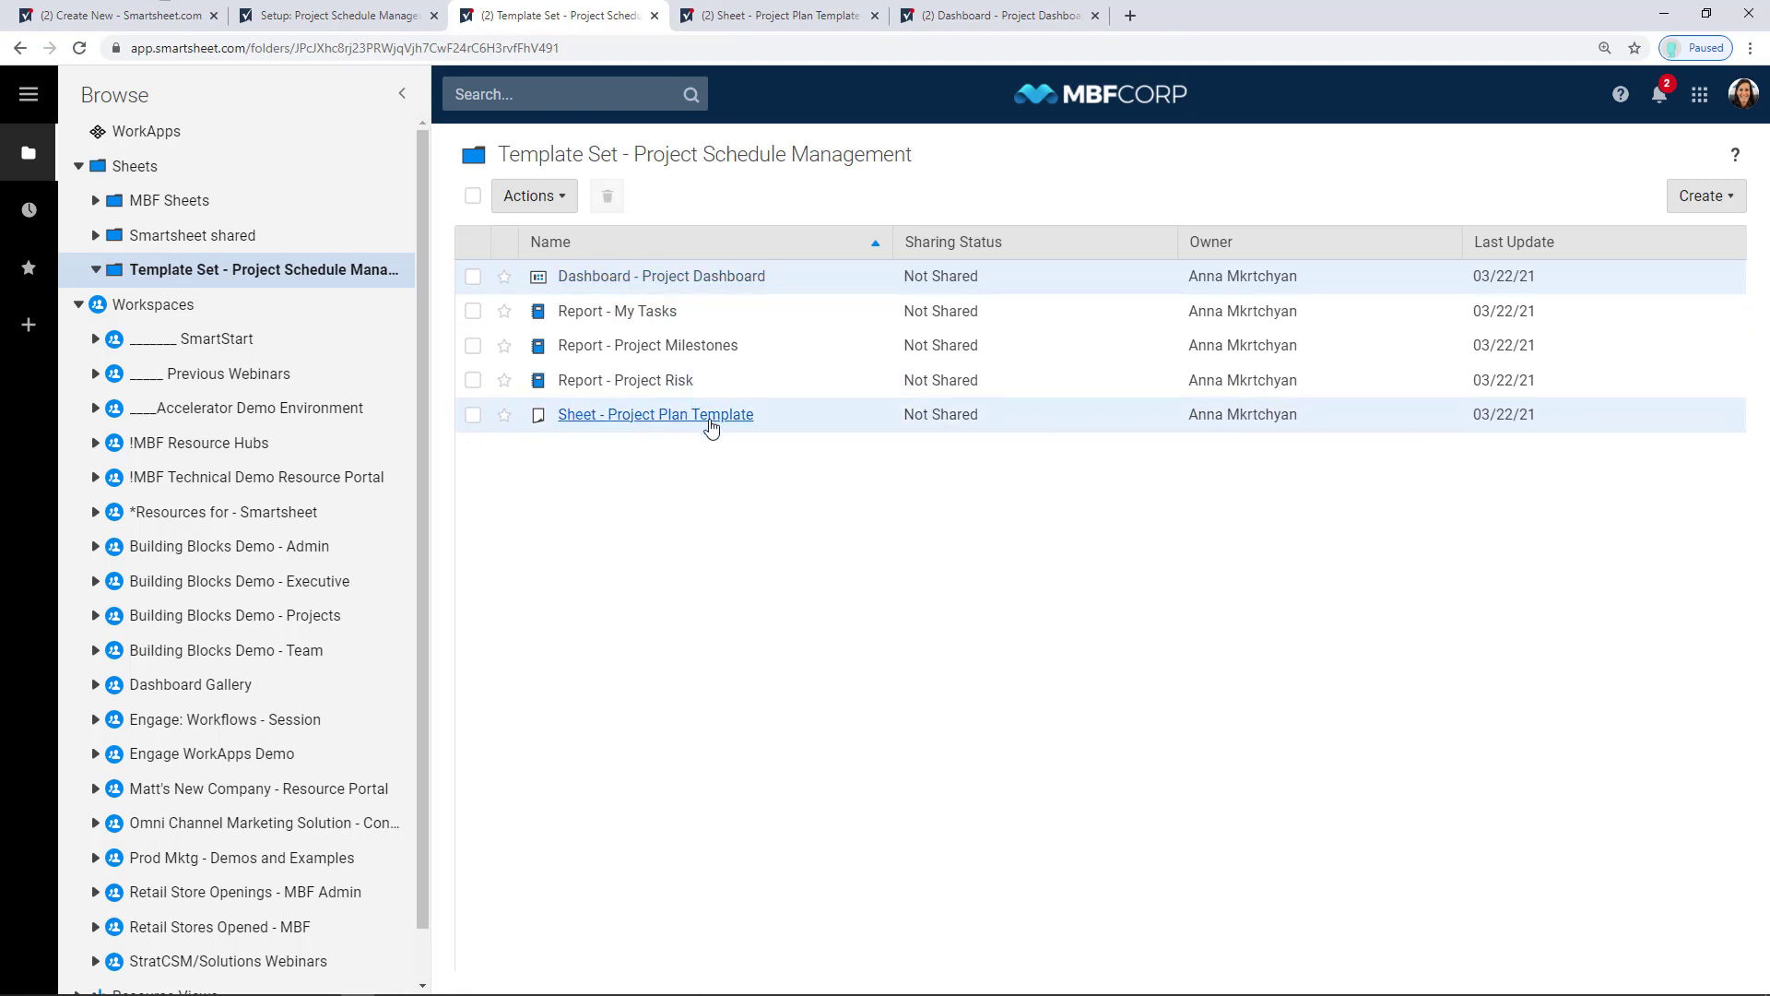
Inspect the sheet summary and the top project row of the Project Plan Template sheet
click(761, 17)
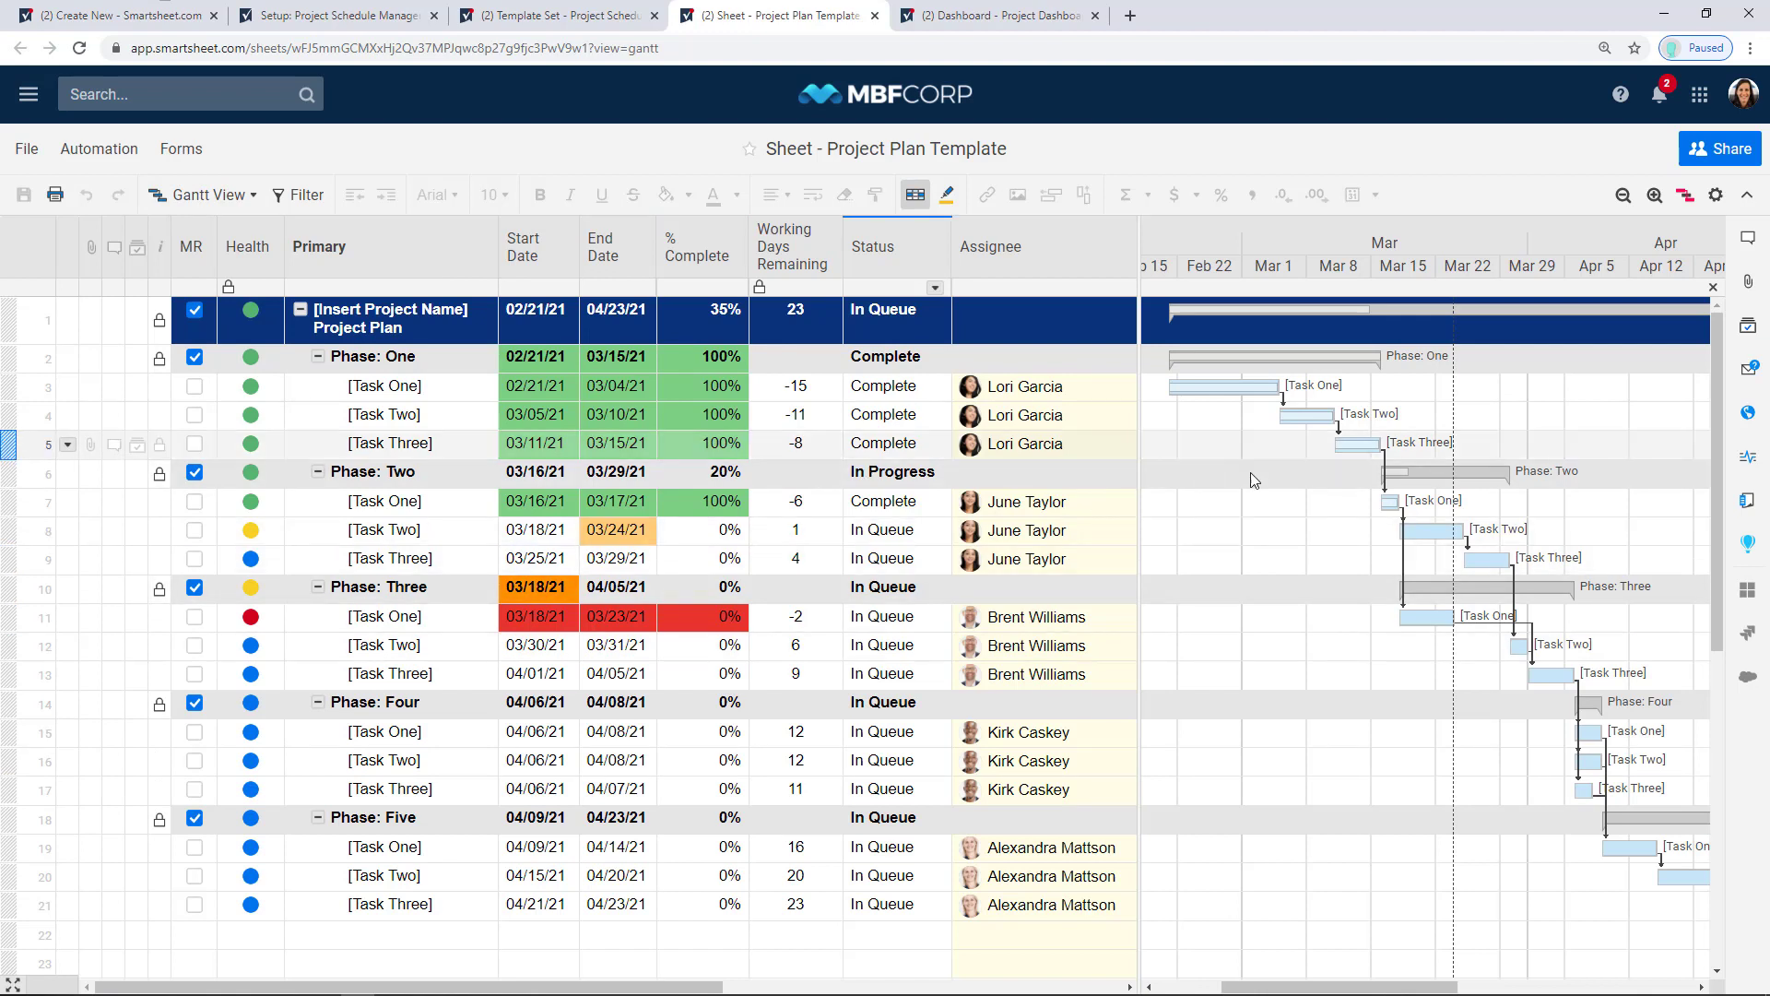
click(1746, 501)
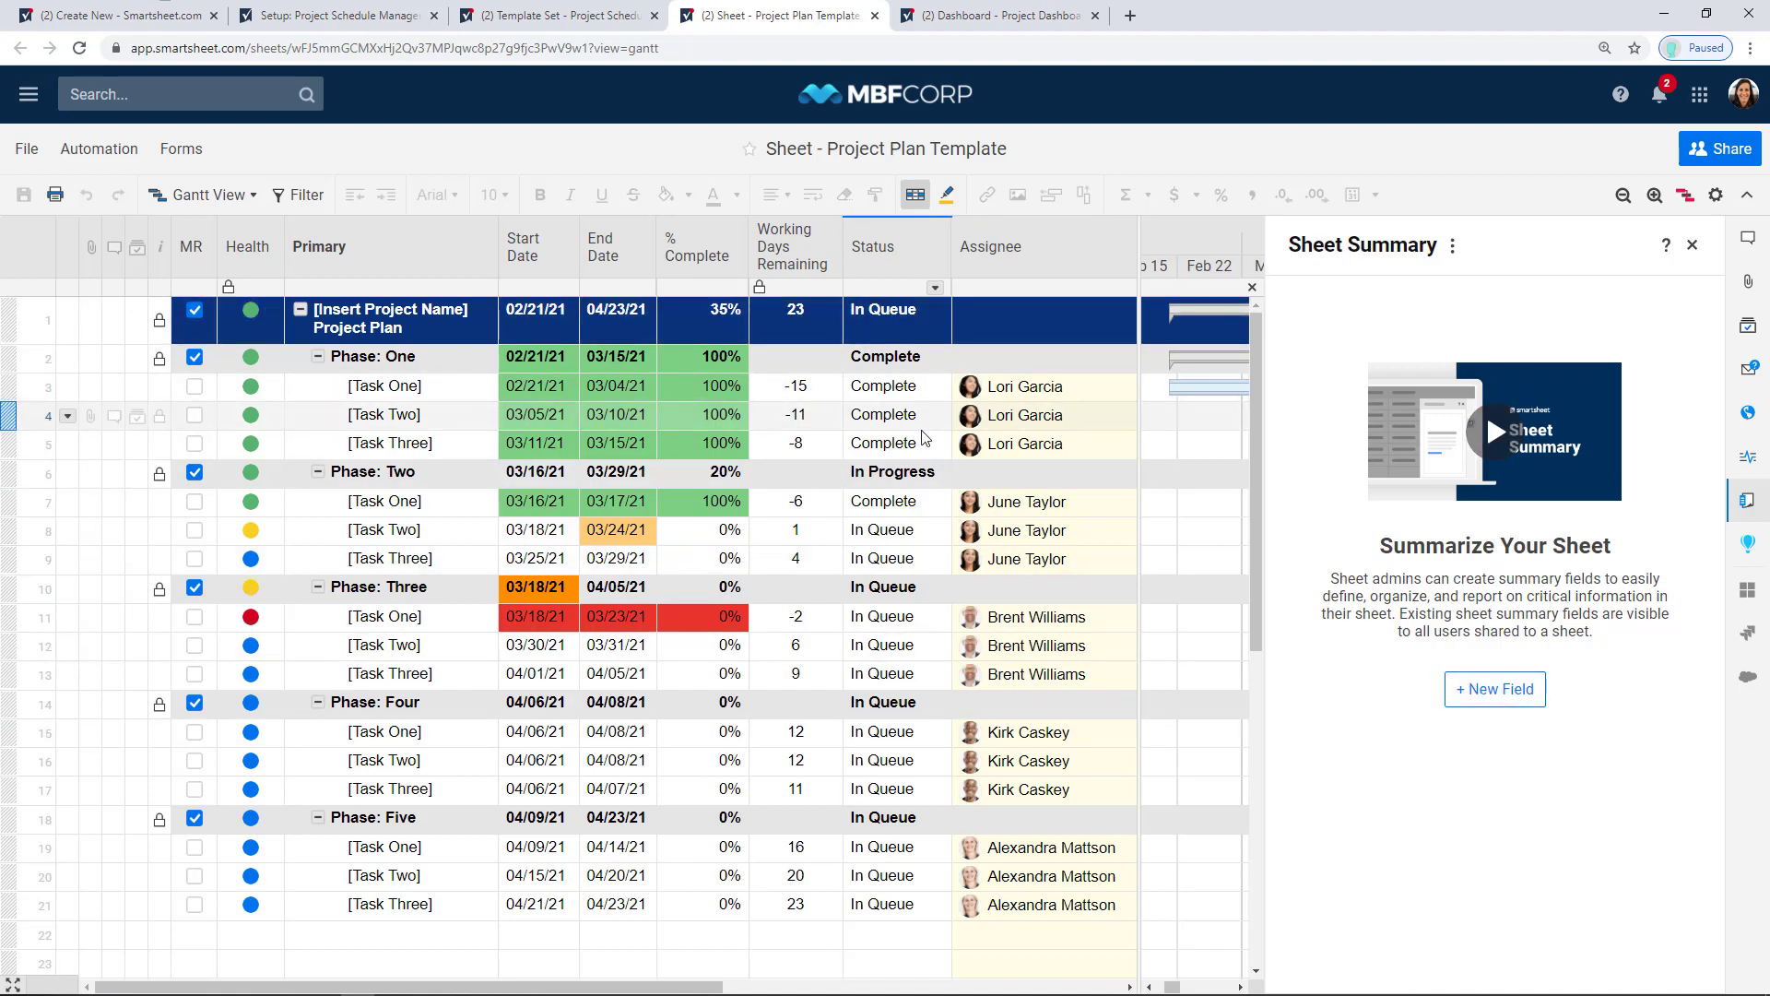
click(39, 334)
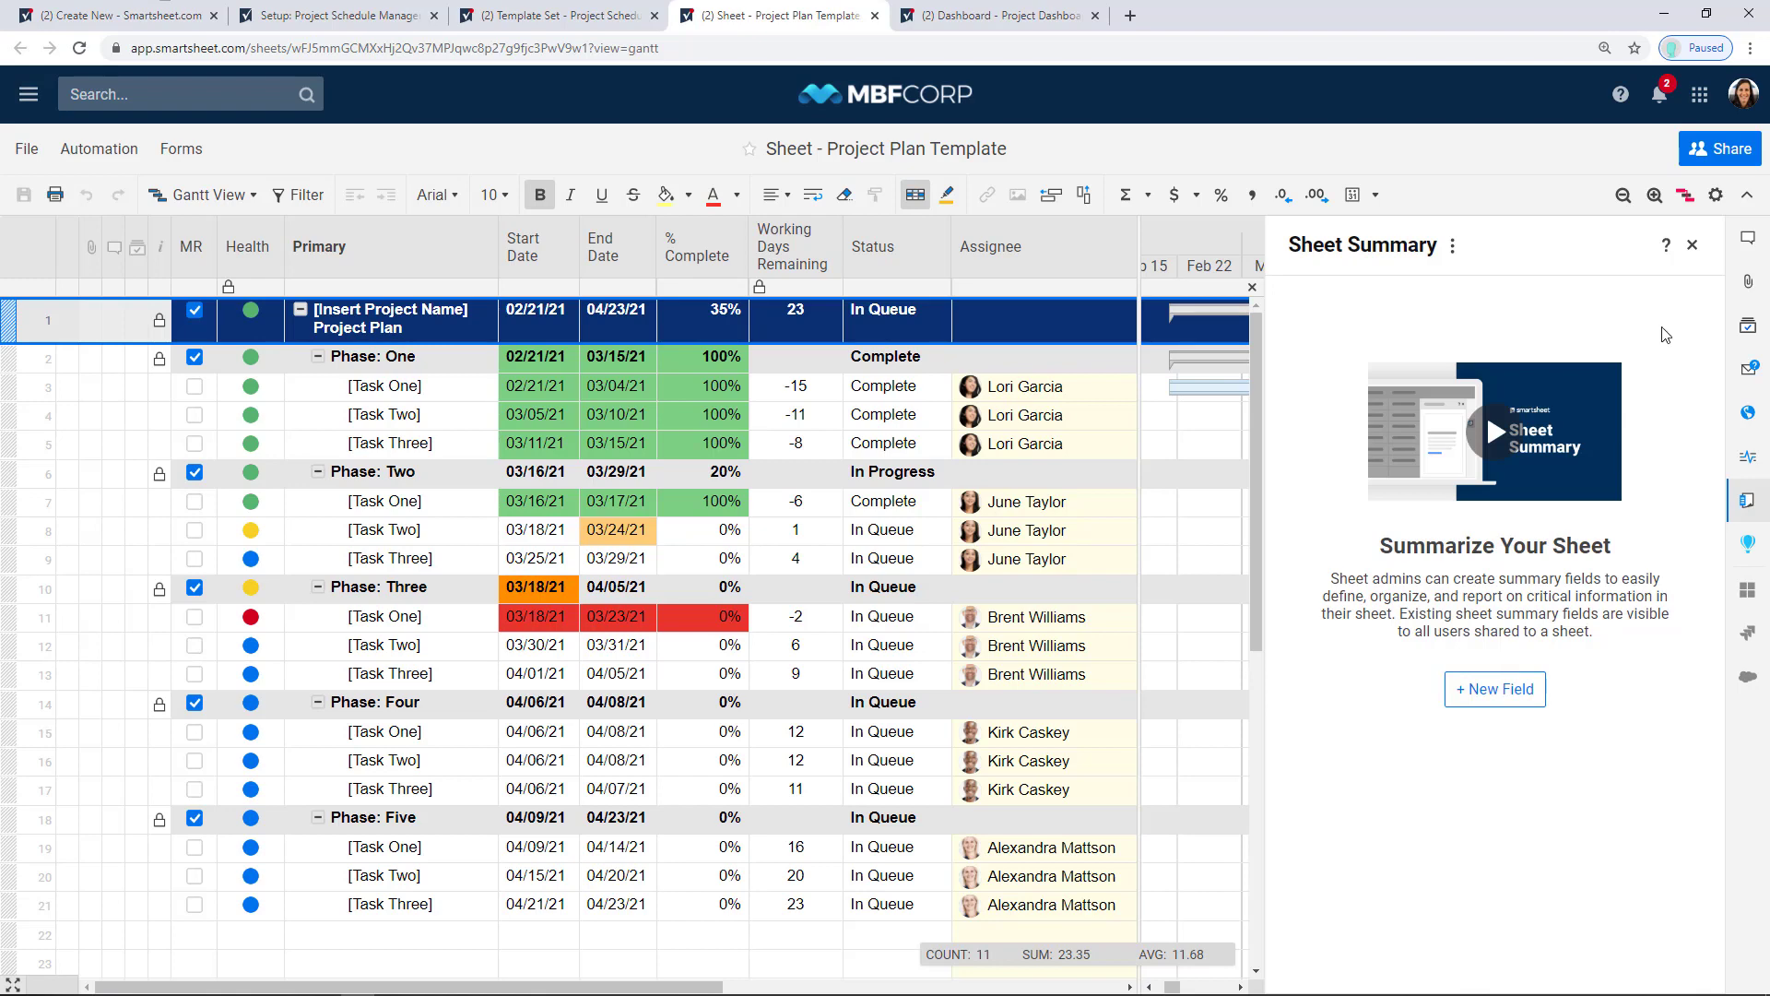
click(1693, 245)
Open the Project Milestones report from the template set folder and review its source sheet and column selections
click(560, 19)
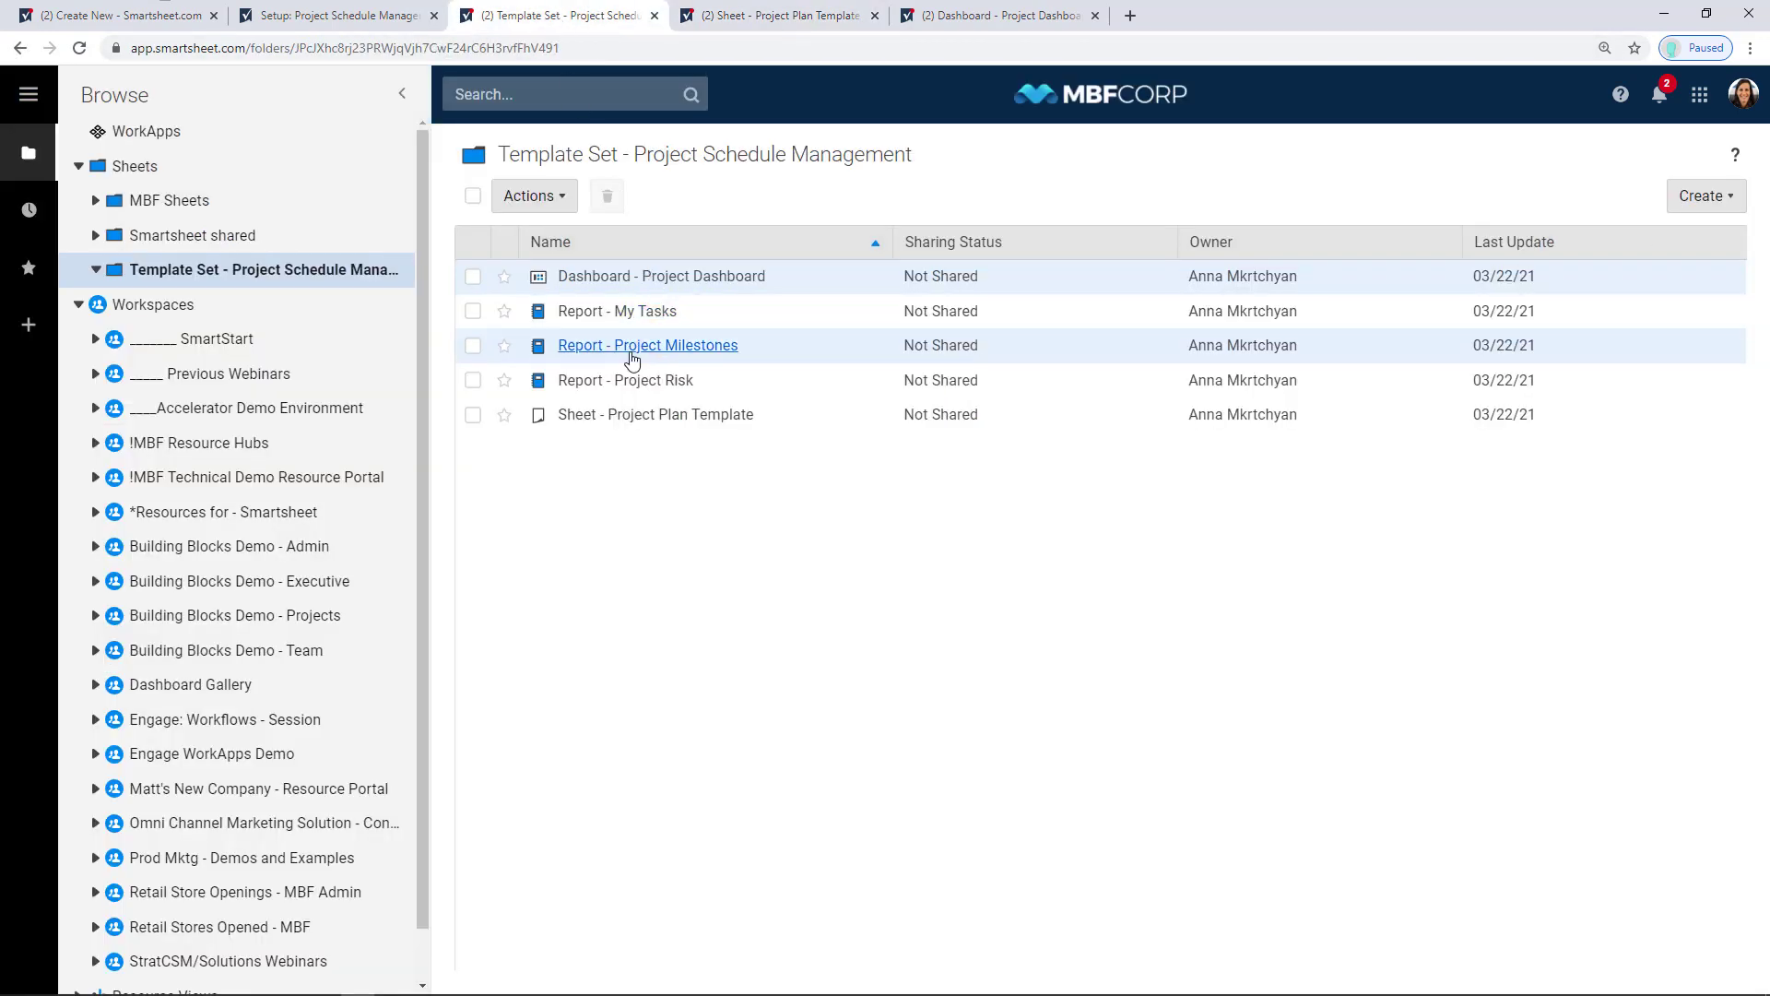
click(581, 345)
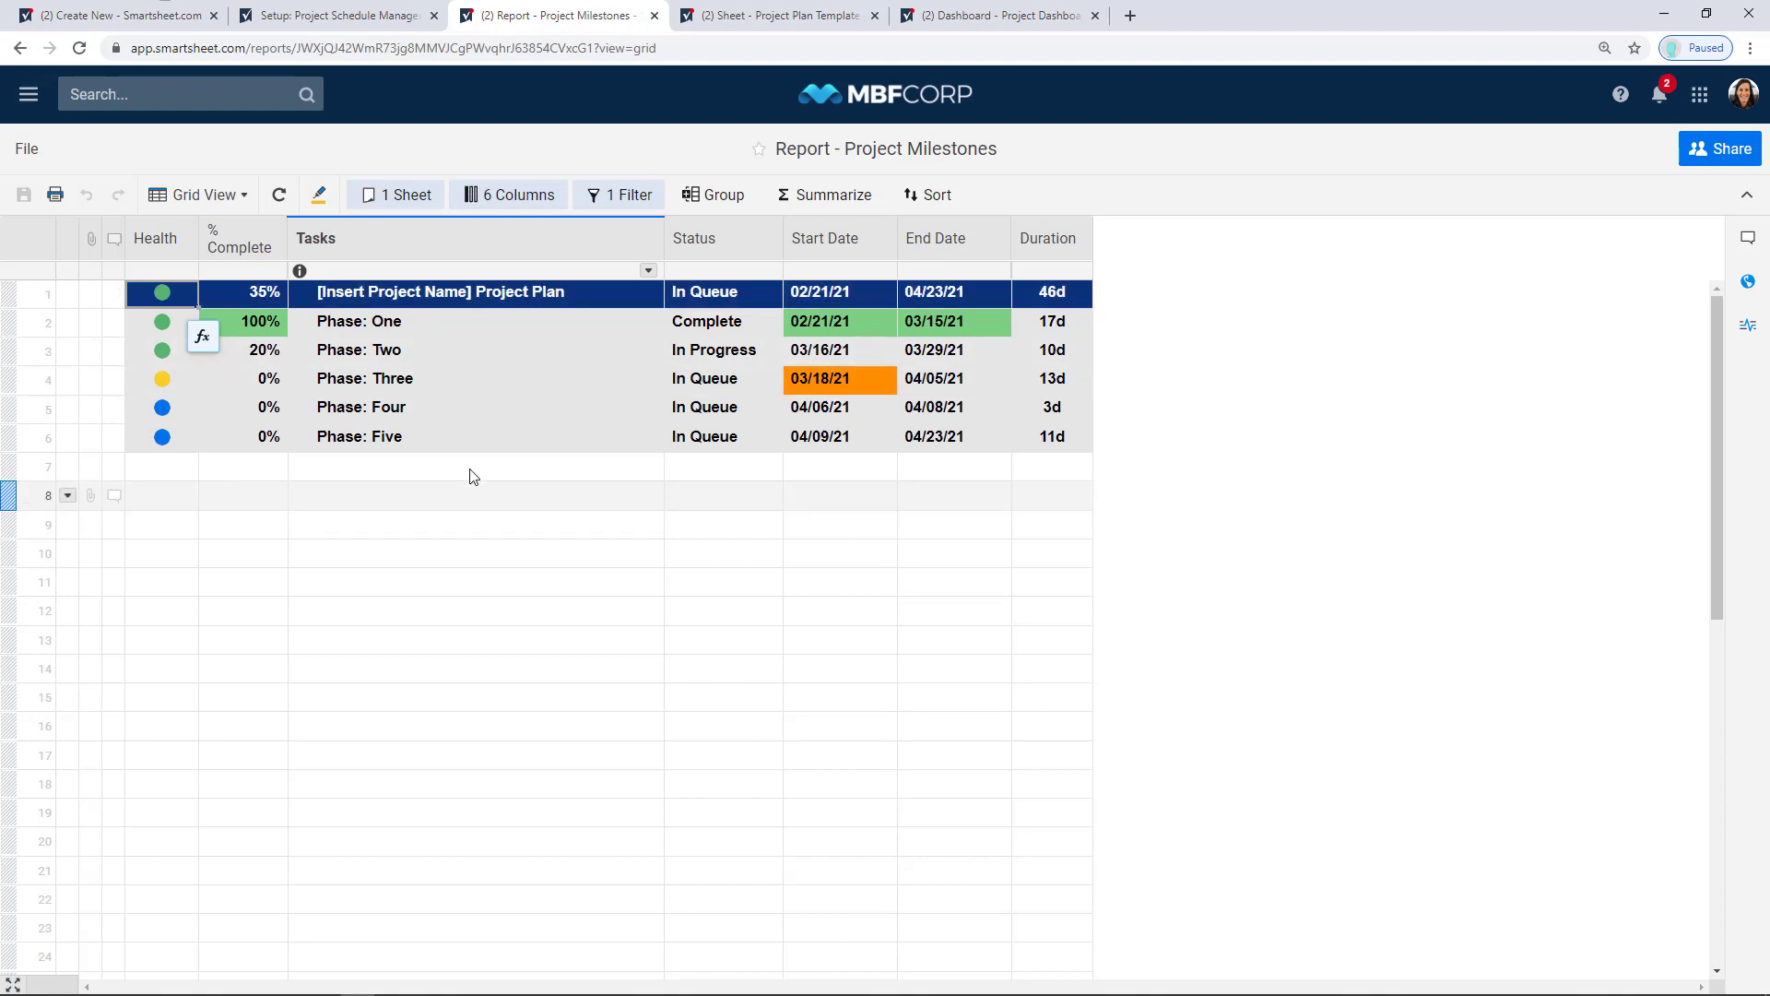
click(386, 196)
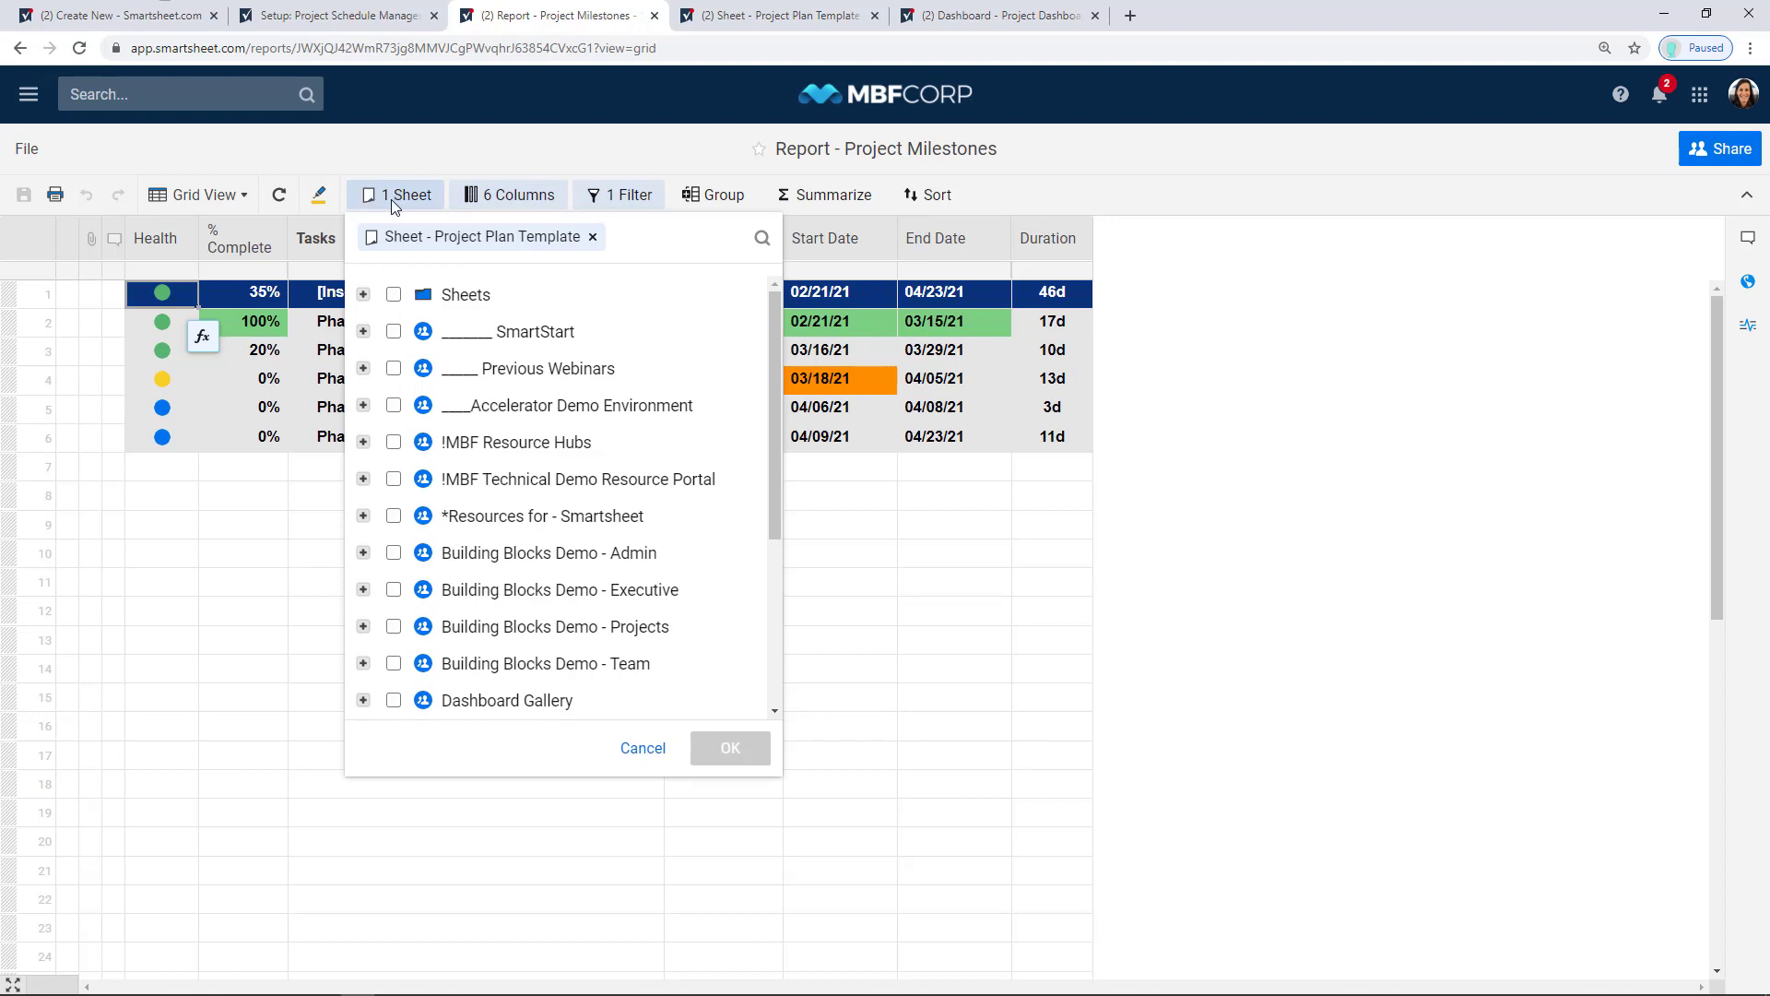
click(481, 202)
click(480, 203)
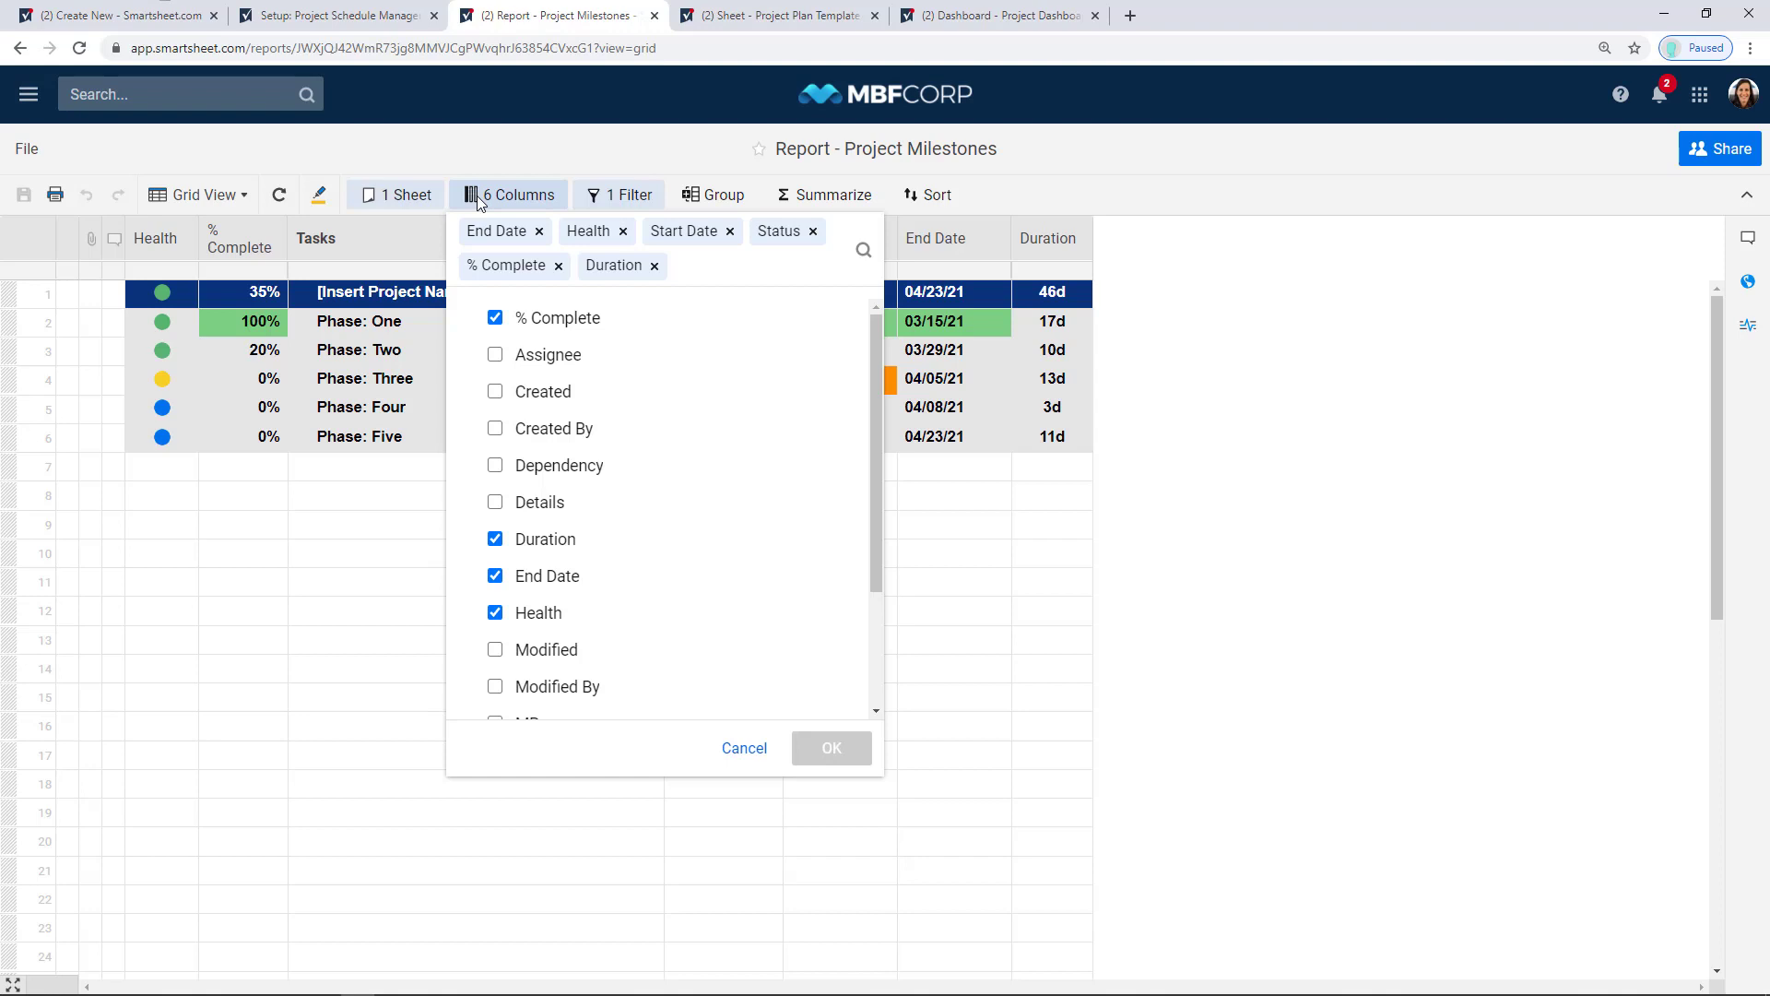
click(478, 202)
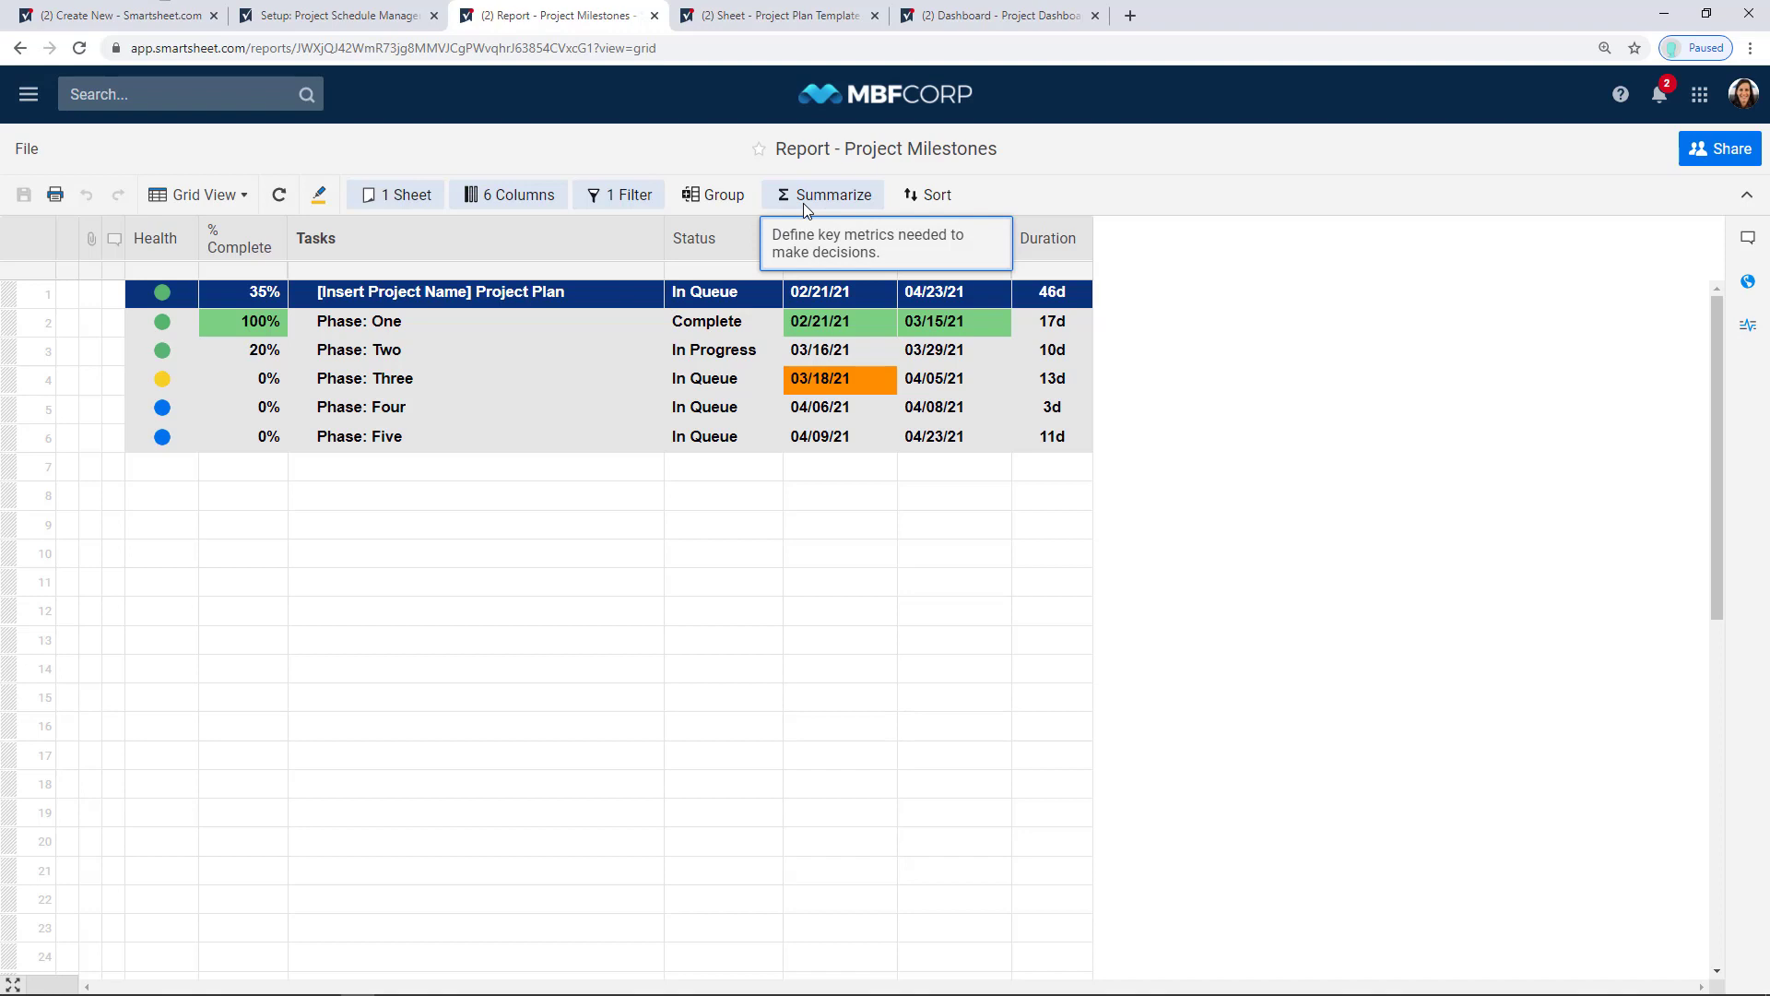
Switch to the Project Dashboard and open it for editing in the new look
click(952, 20)
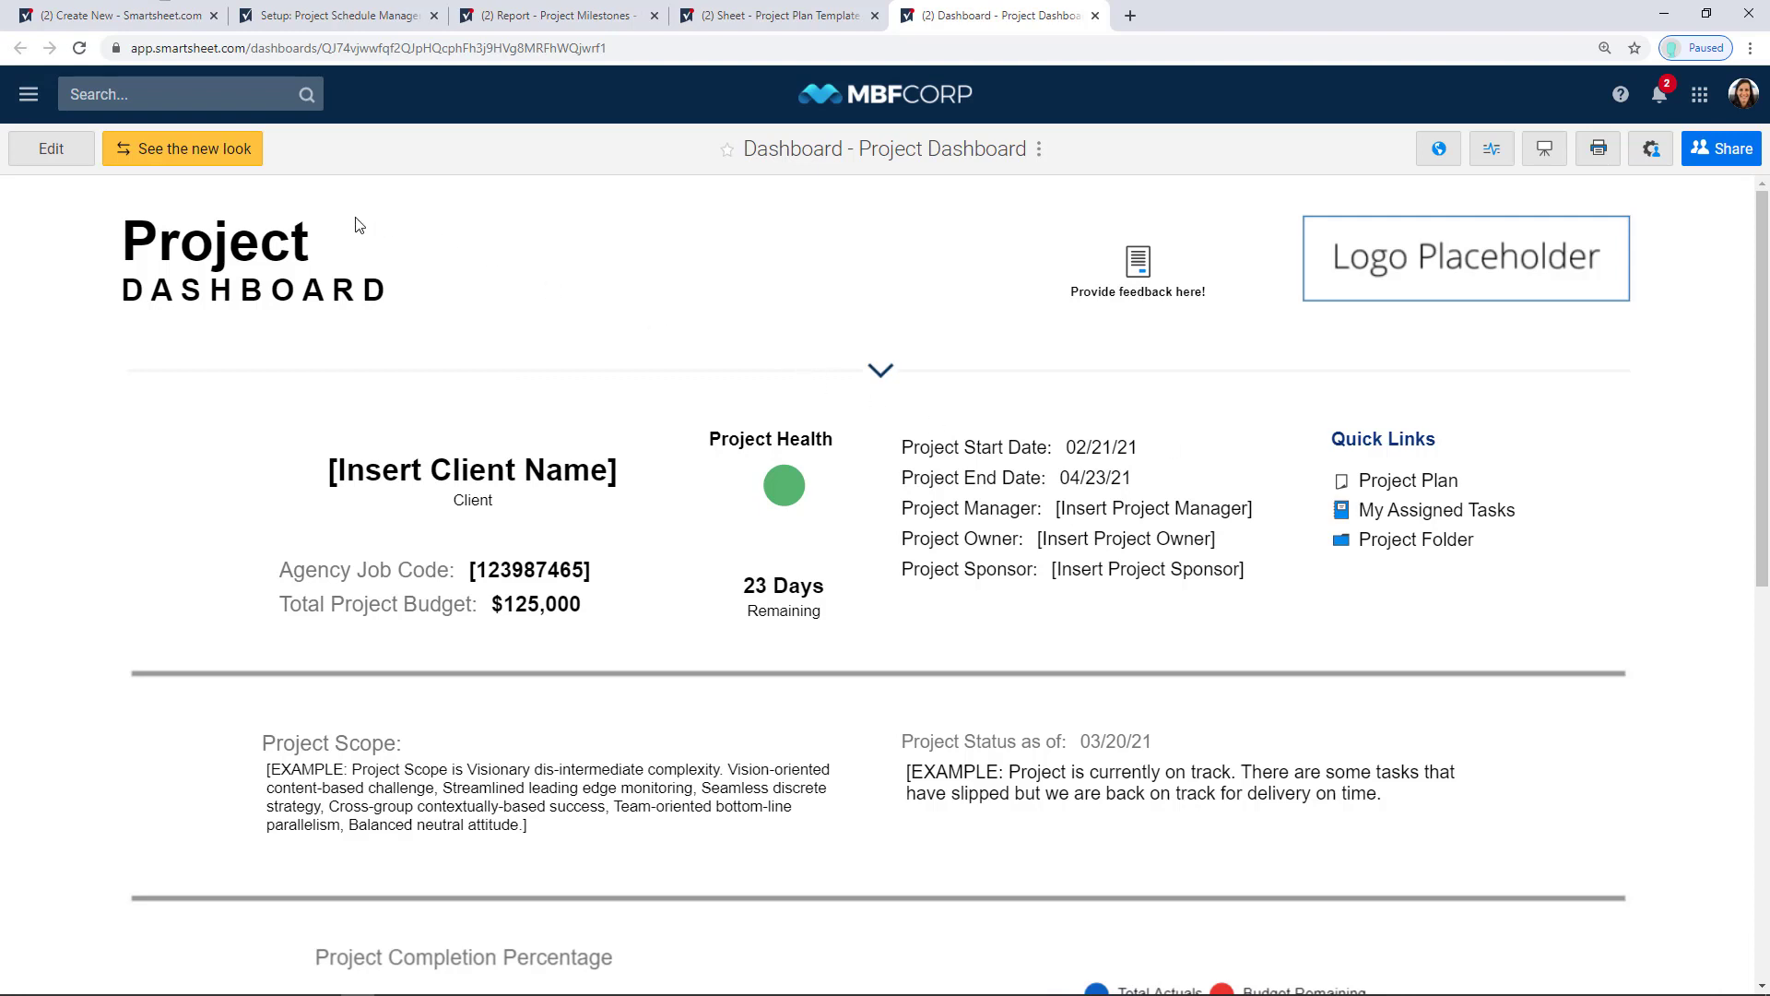
mouse_move(151, 144)
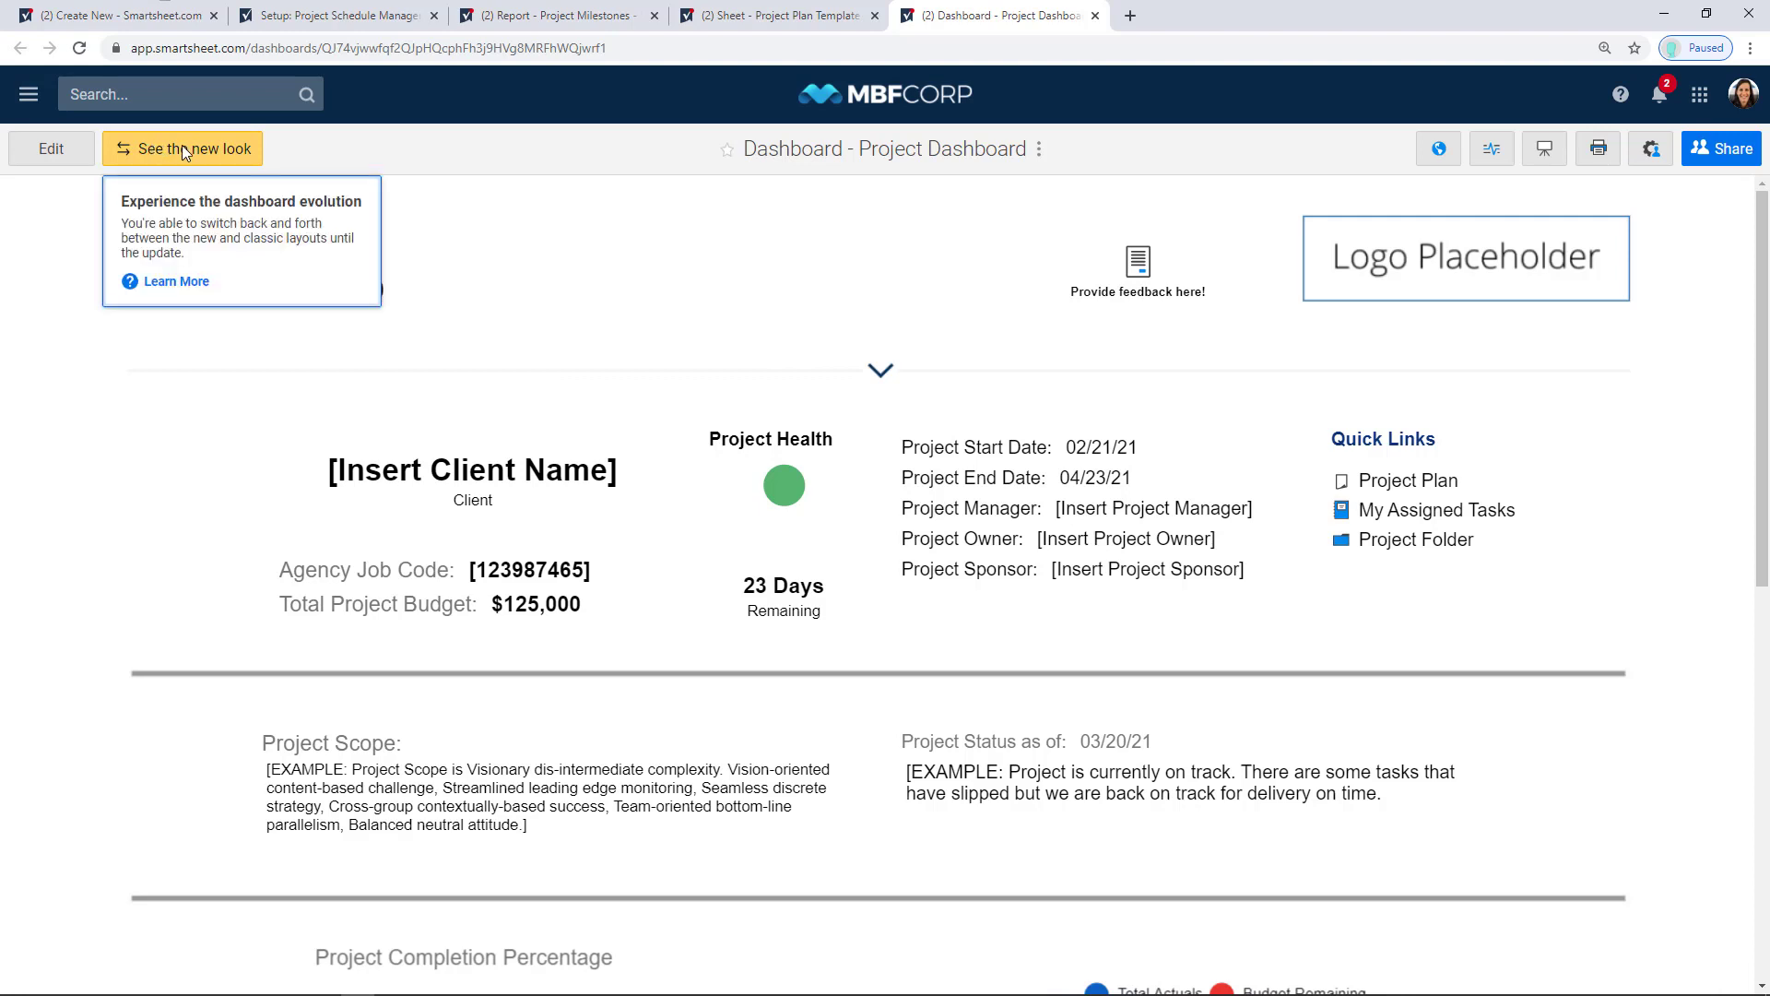
click(182, 150)
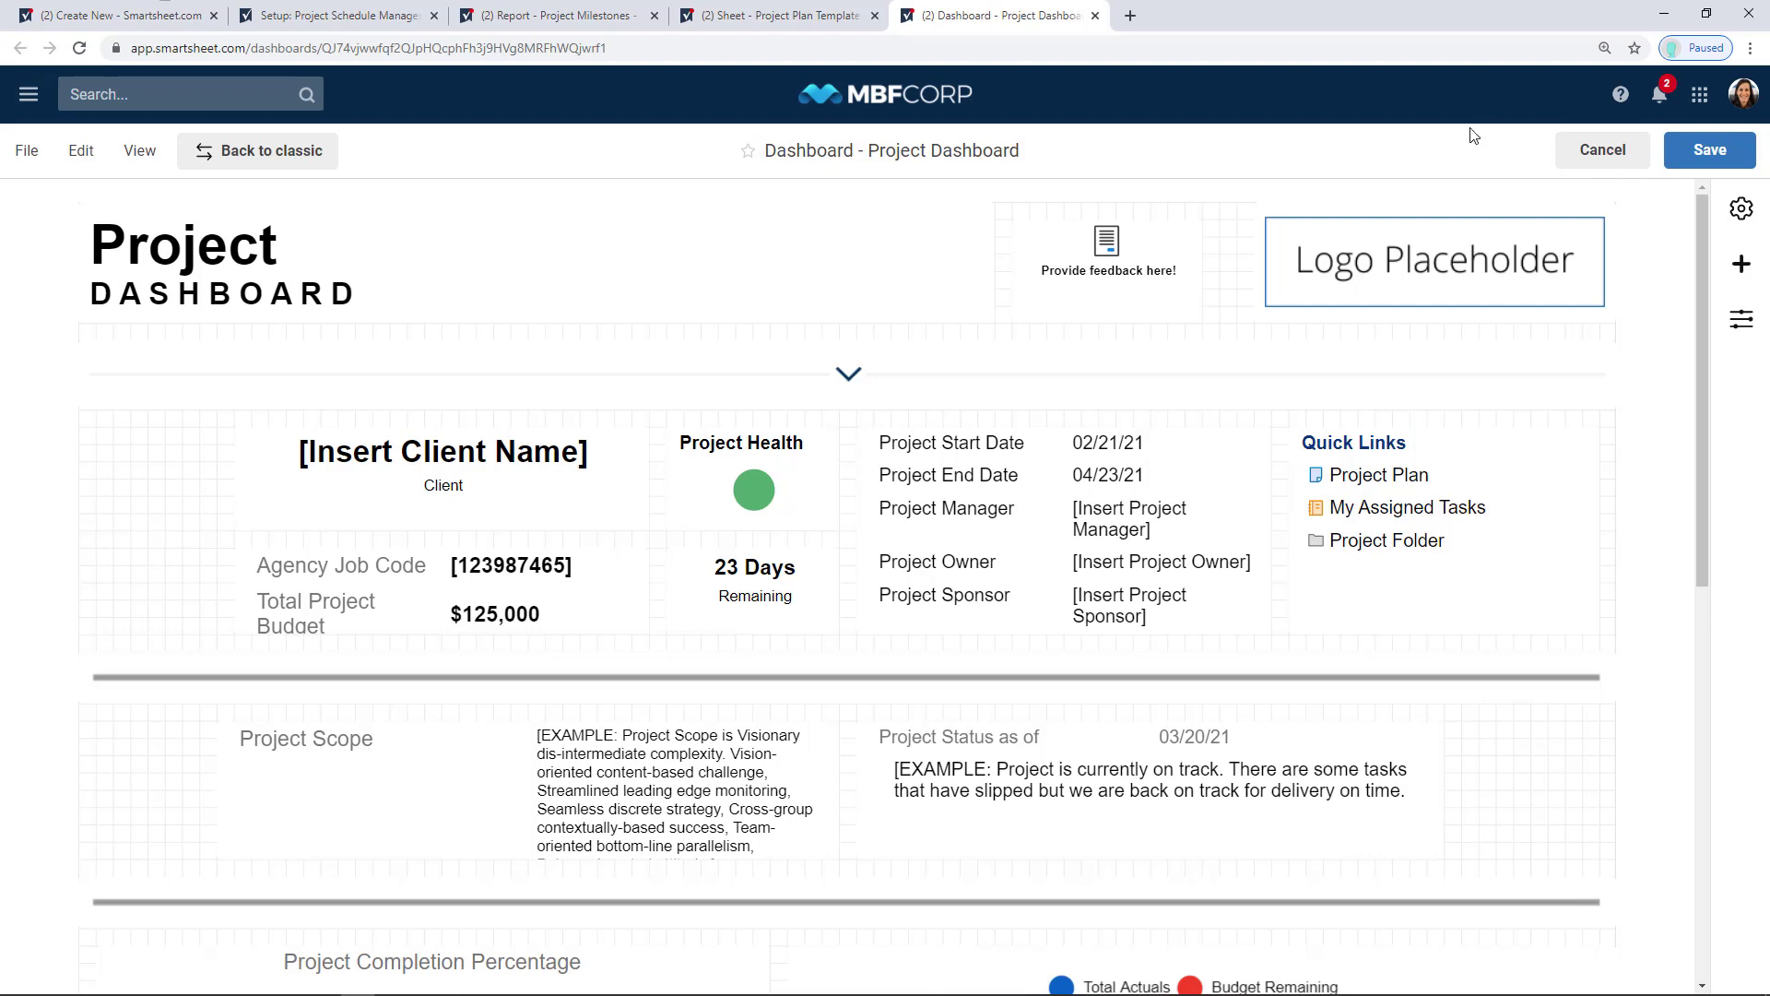
Publish the dashboard as Read Only - Full, available to anyone with the link, and select its publish link
click(27, 151)
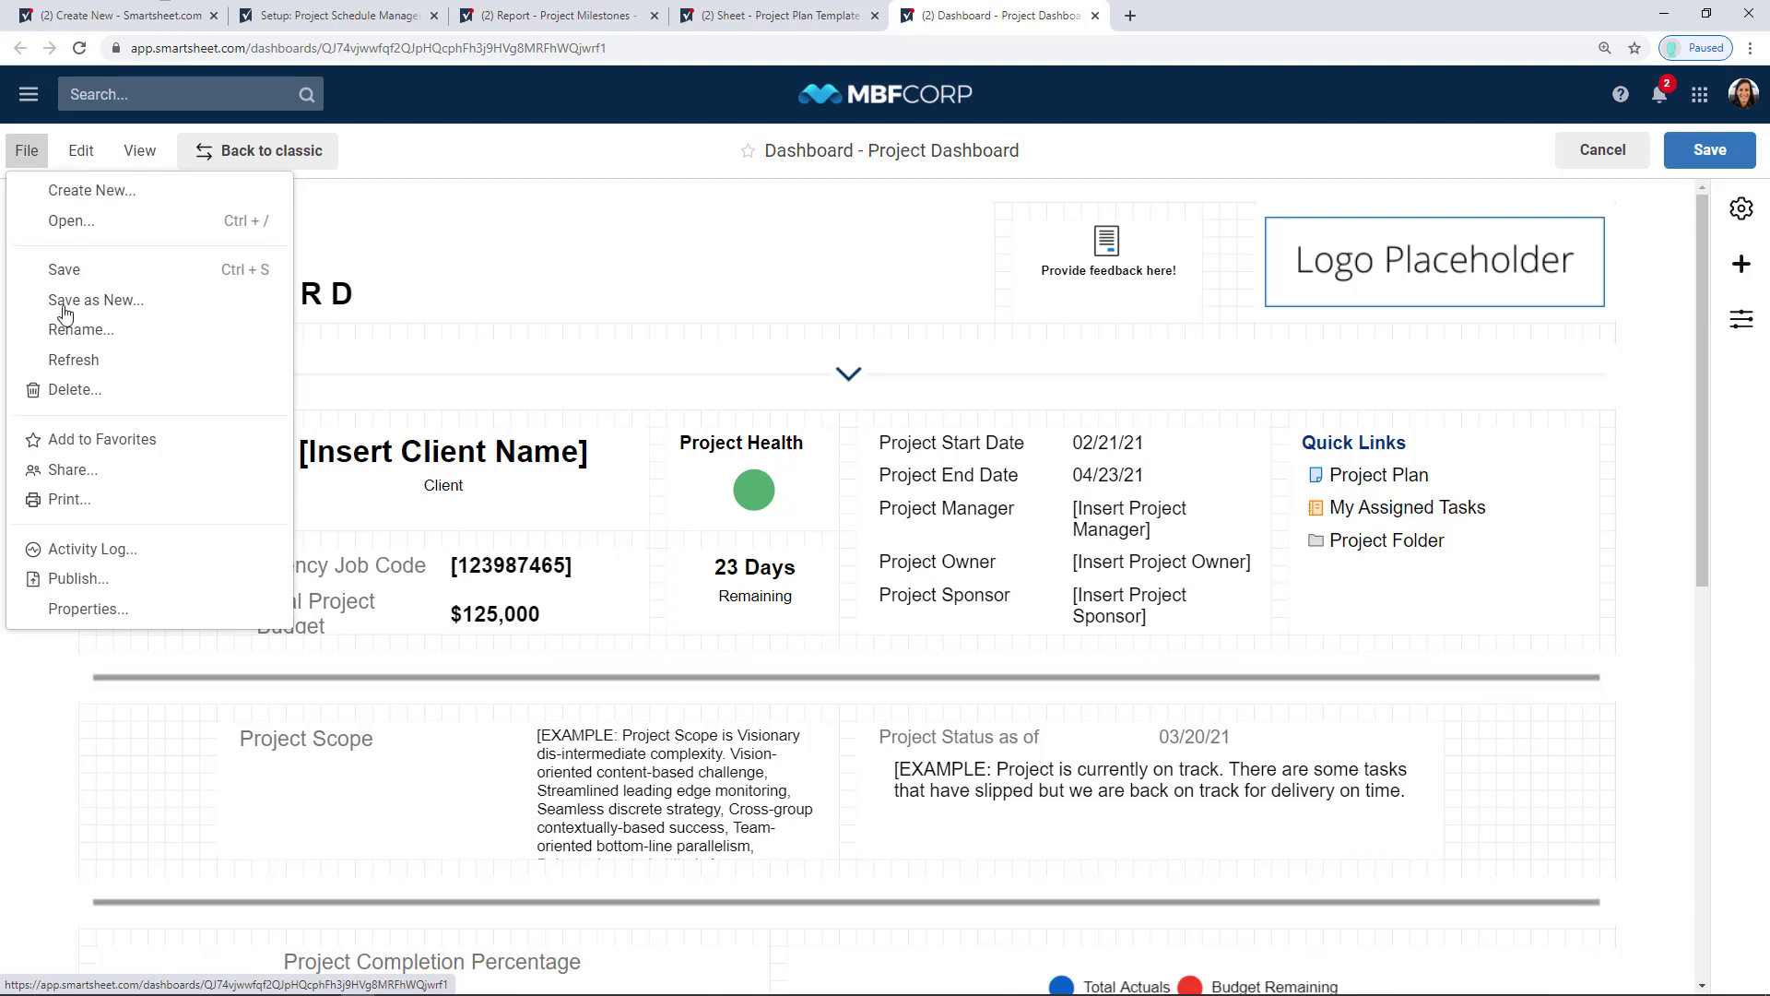
click(71, 588)
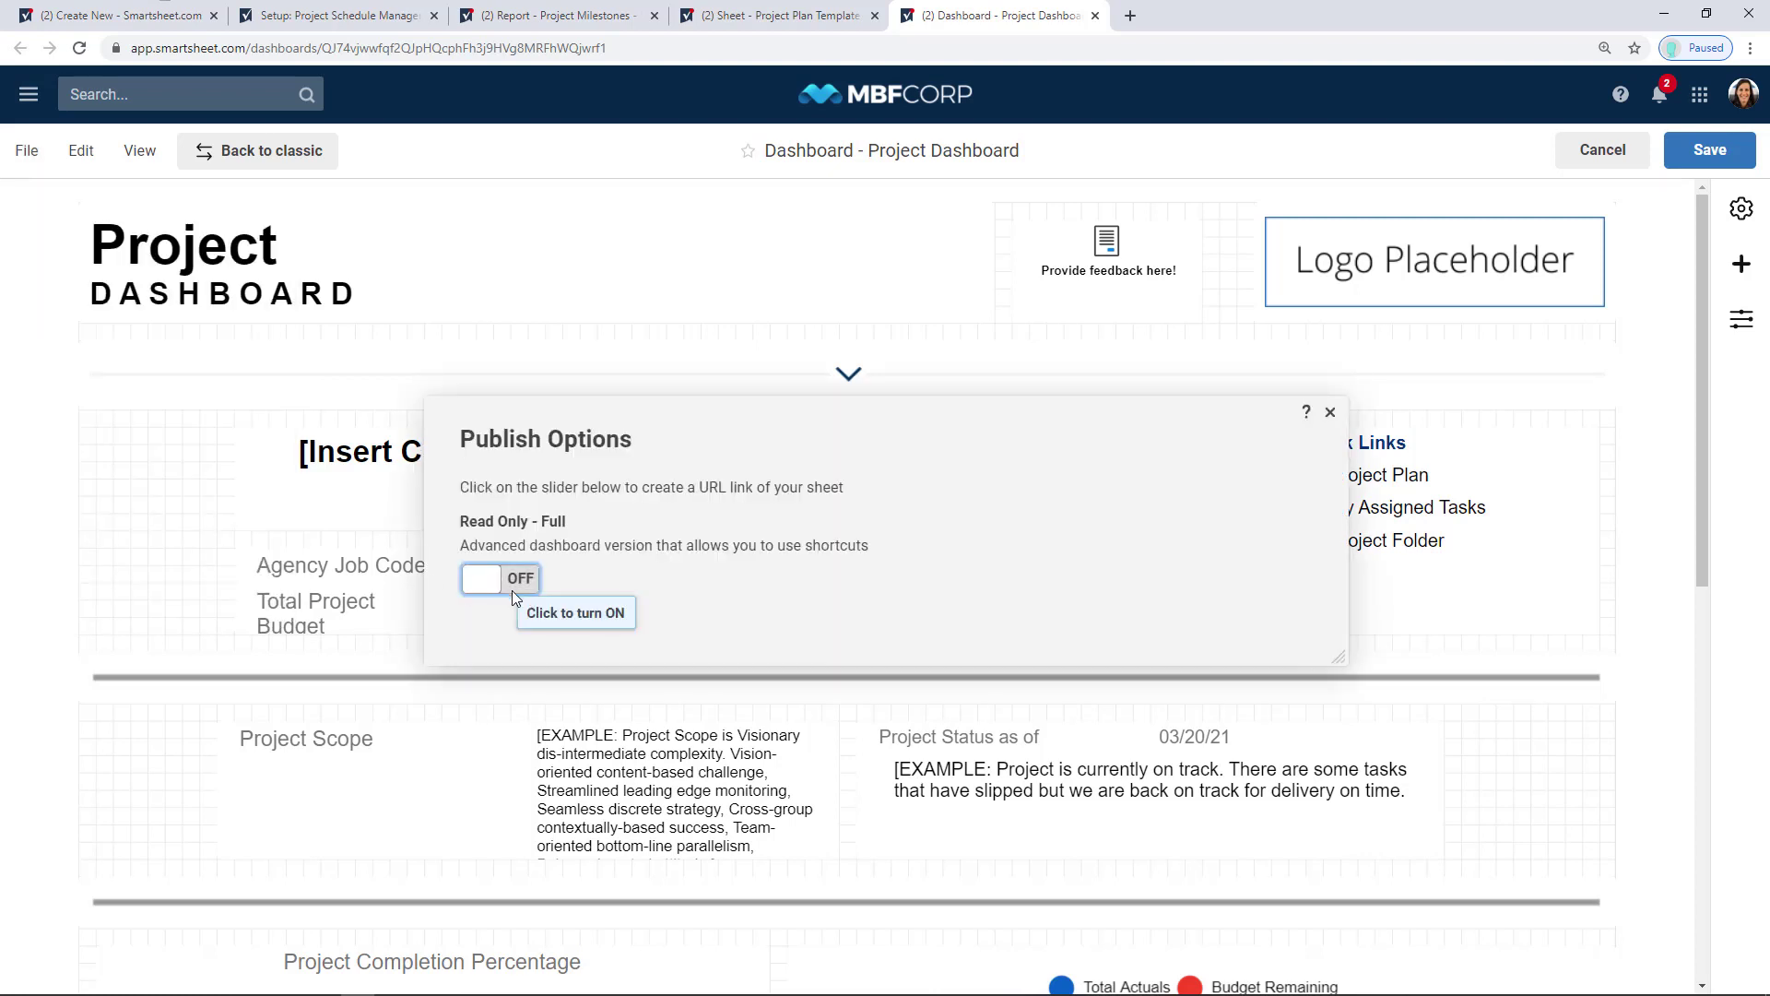
click(512, 590)
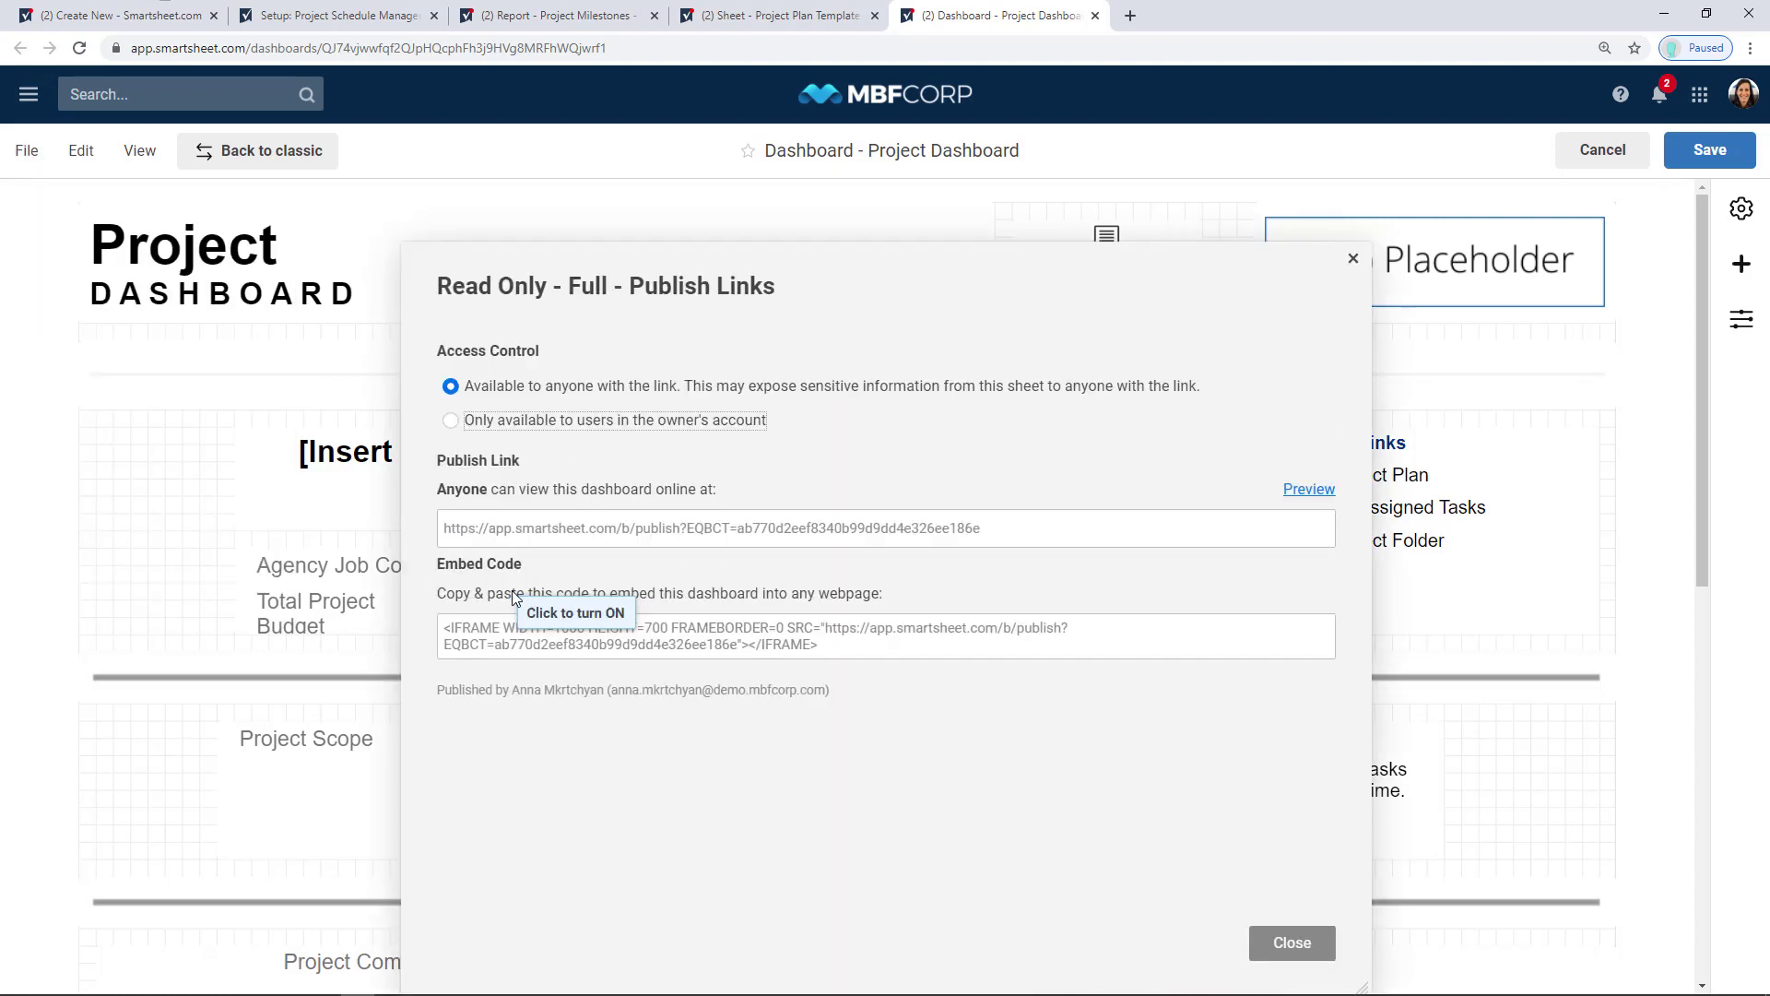
click(591, 536)
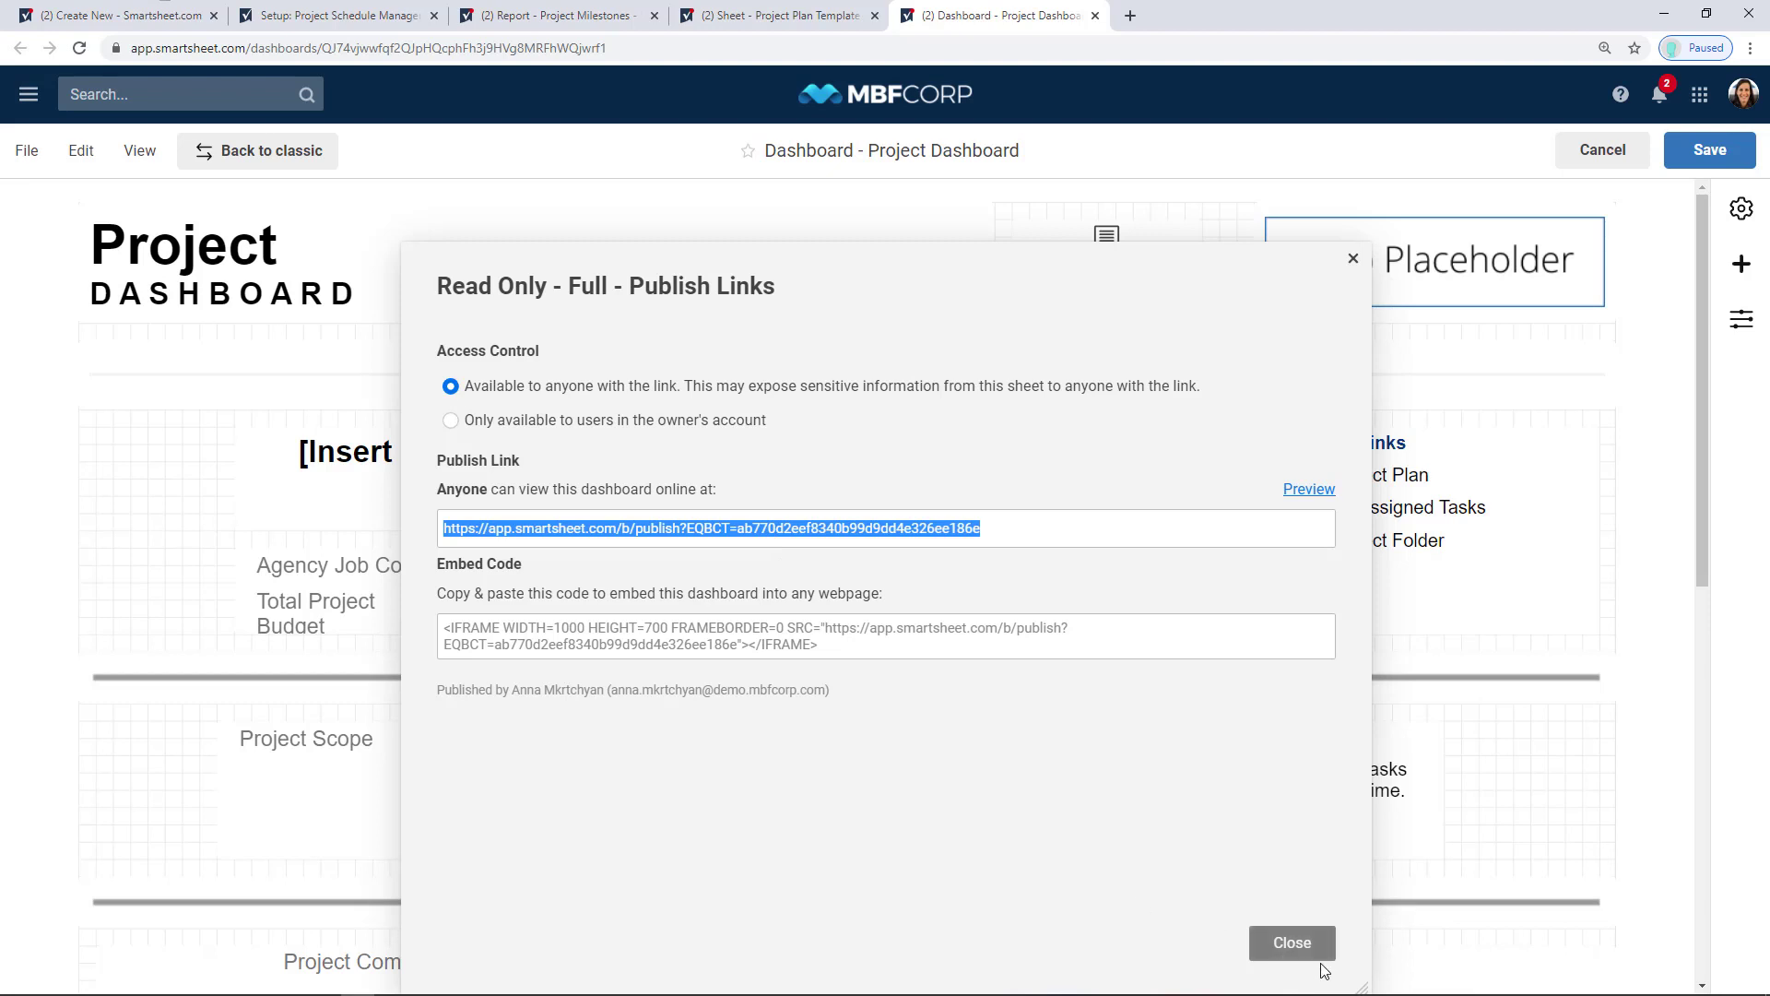
click(1286, 943)
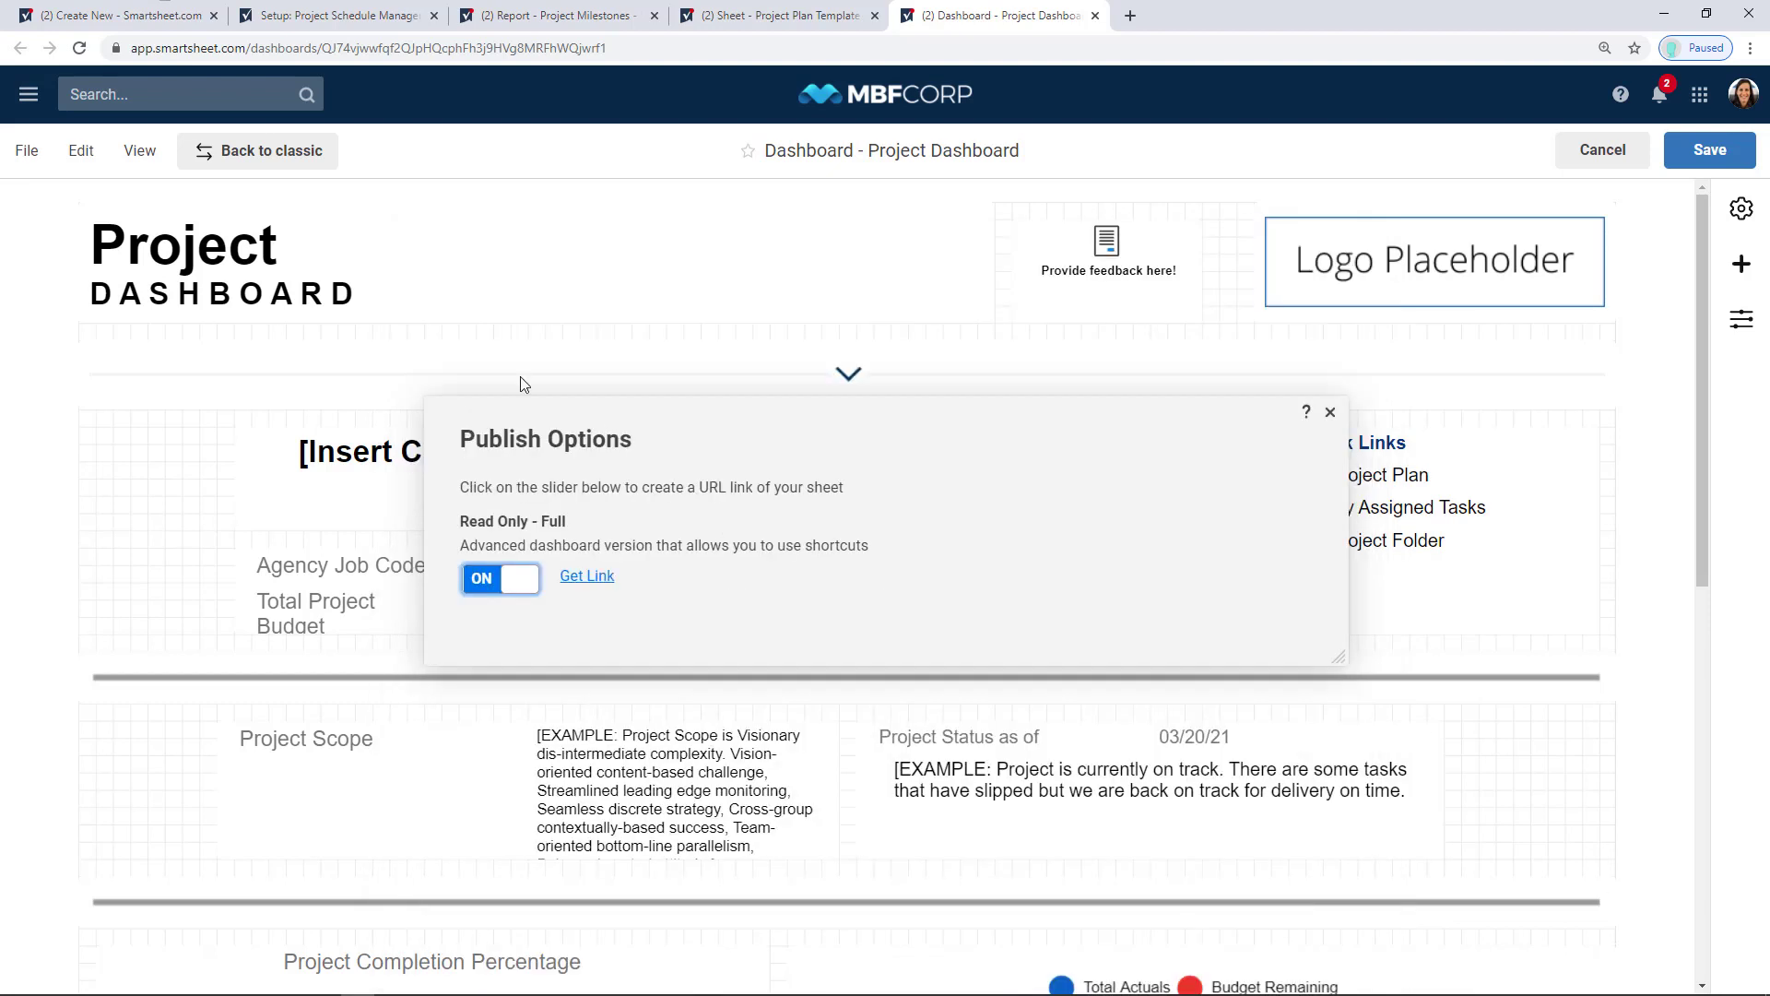
Leave the publish options and review the dashboard's editing commands and auto-refresh intervals
click(28, 152)
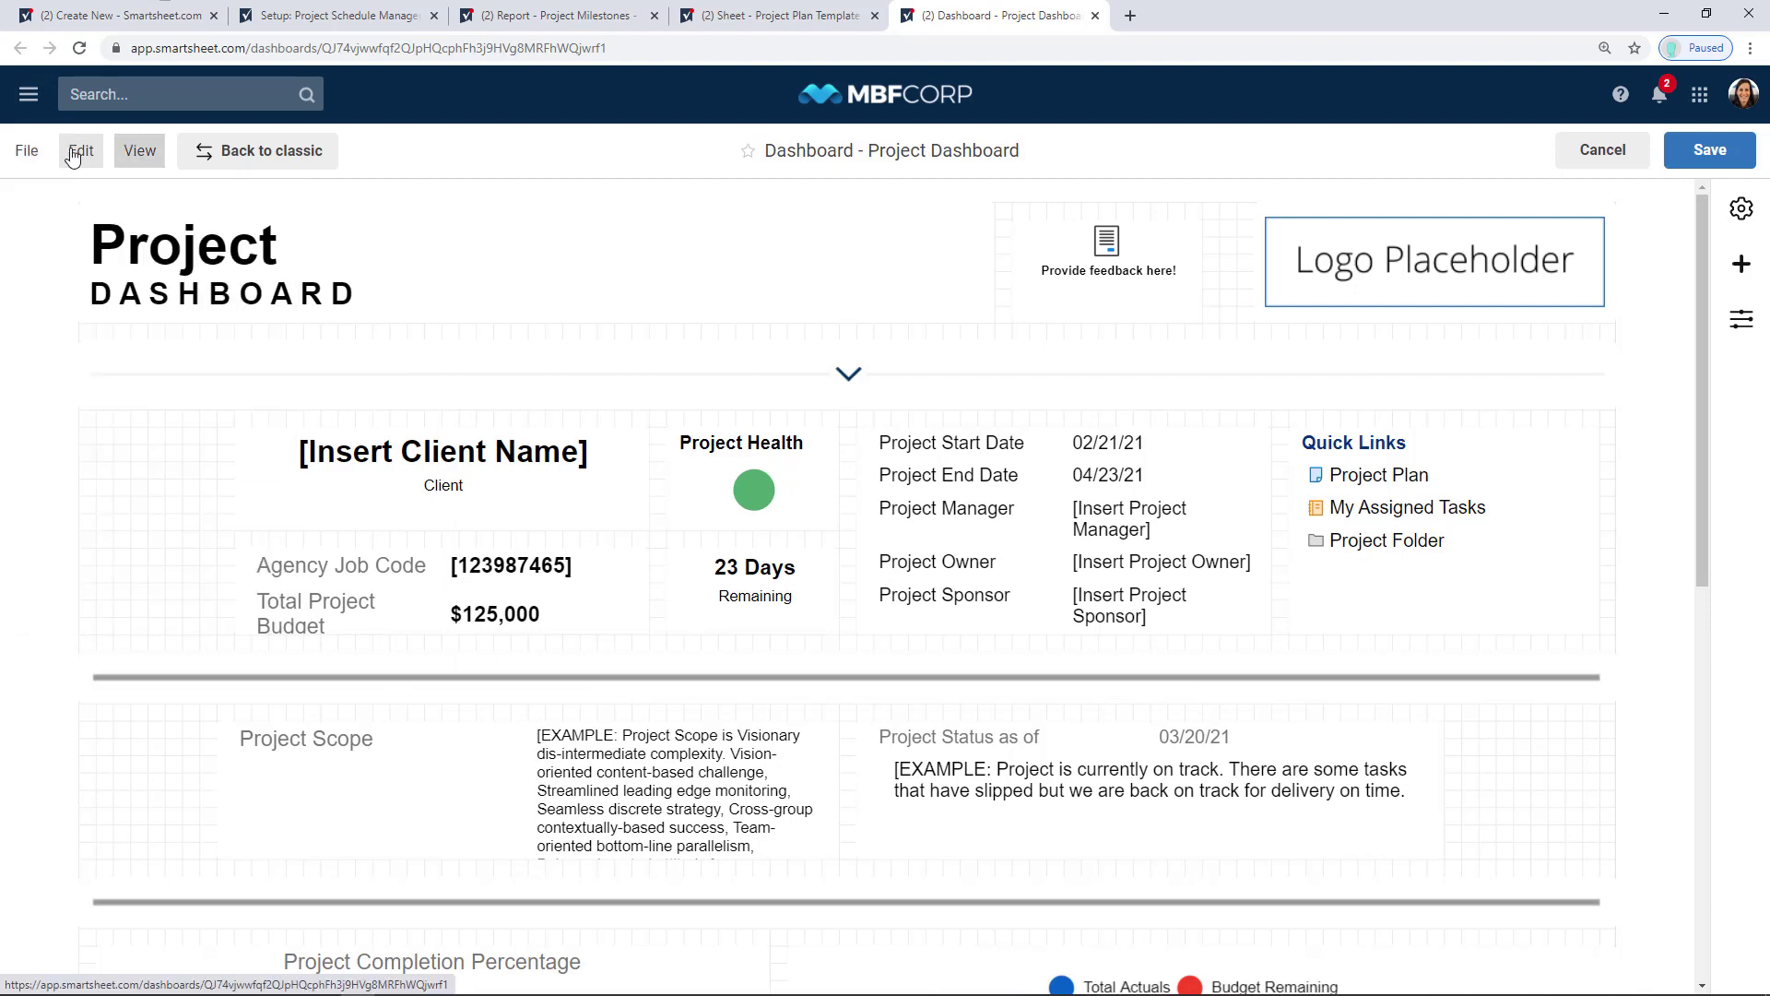
click(74, 155)
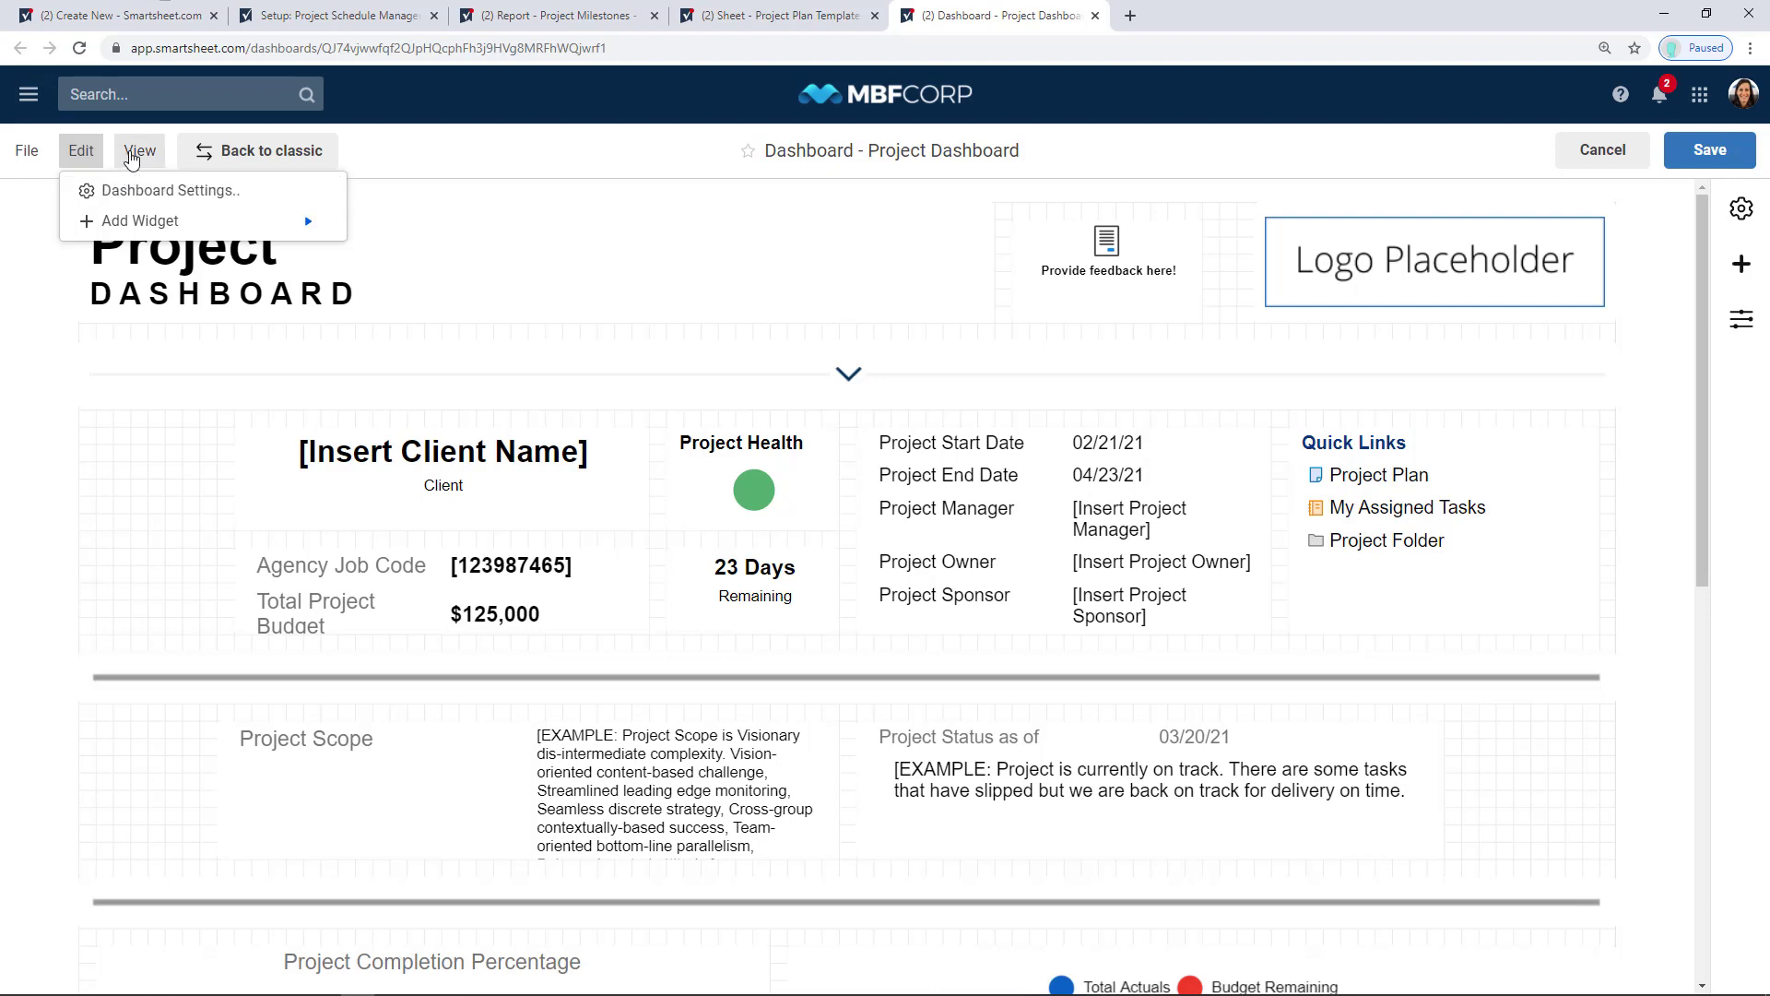
click(134, 153)
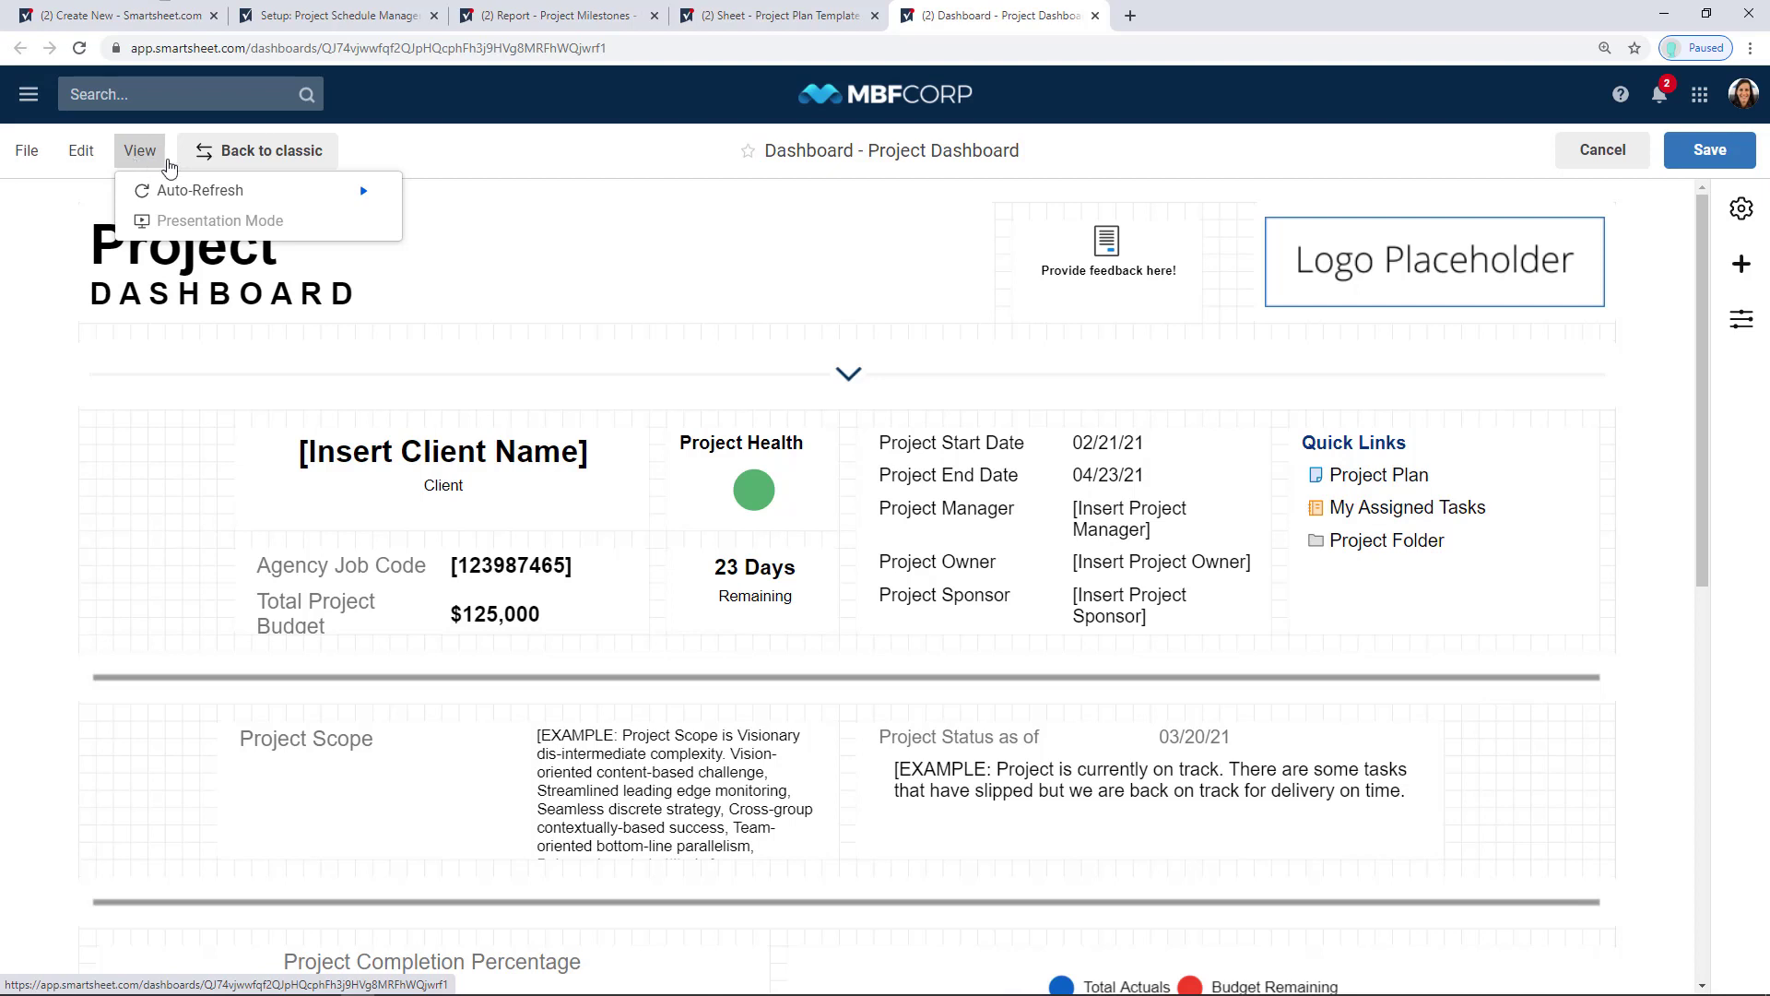
mouse_move(316, 204)
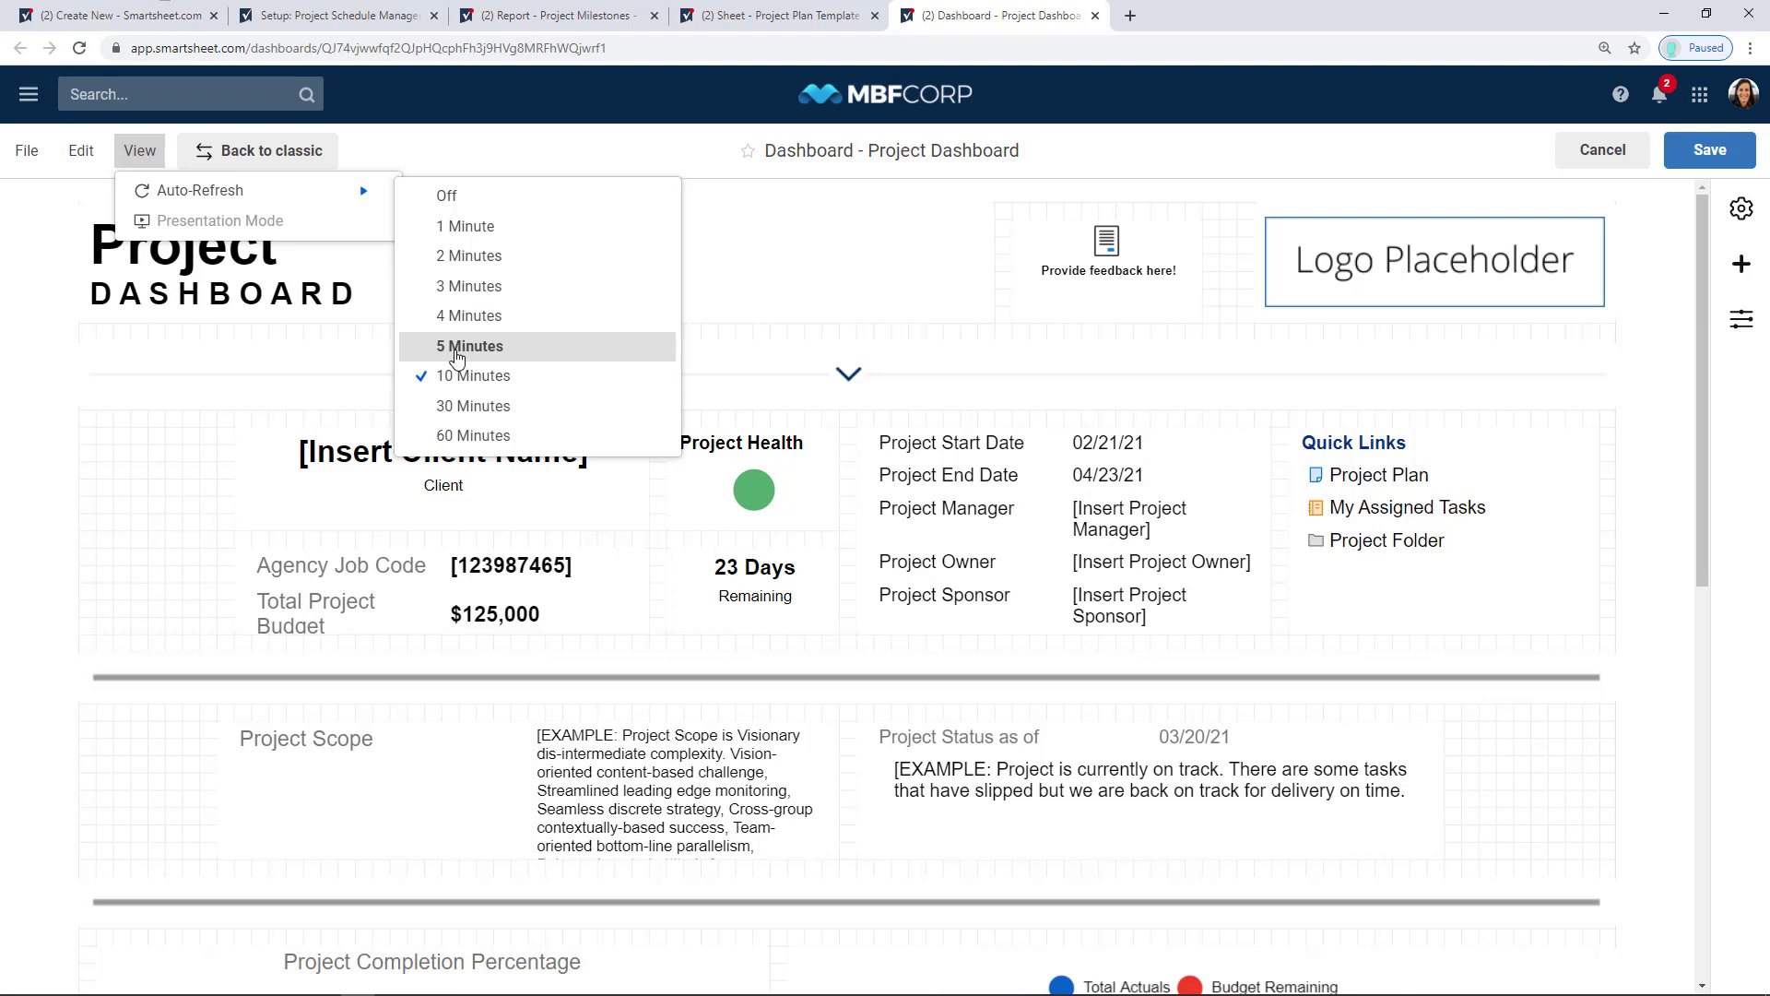
click(374, 323)
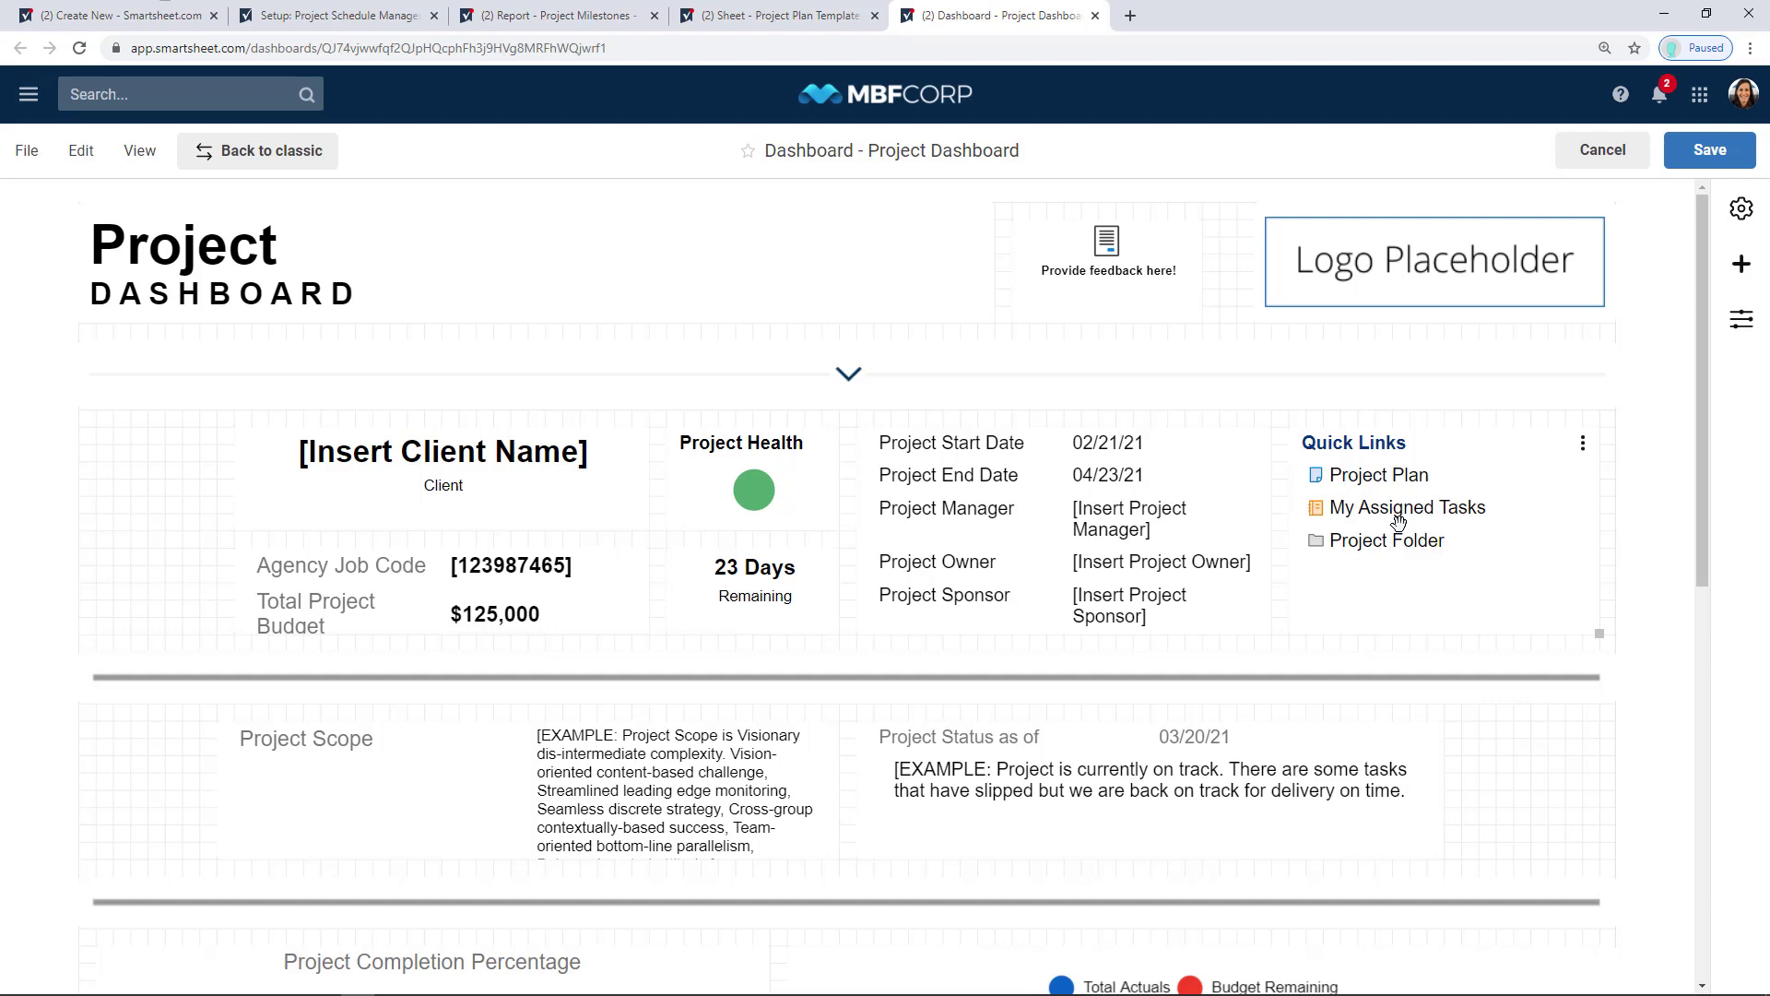
Set the dashboard's background color to Grey
click(1741, 210)
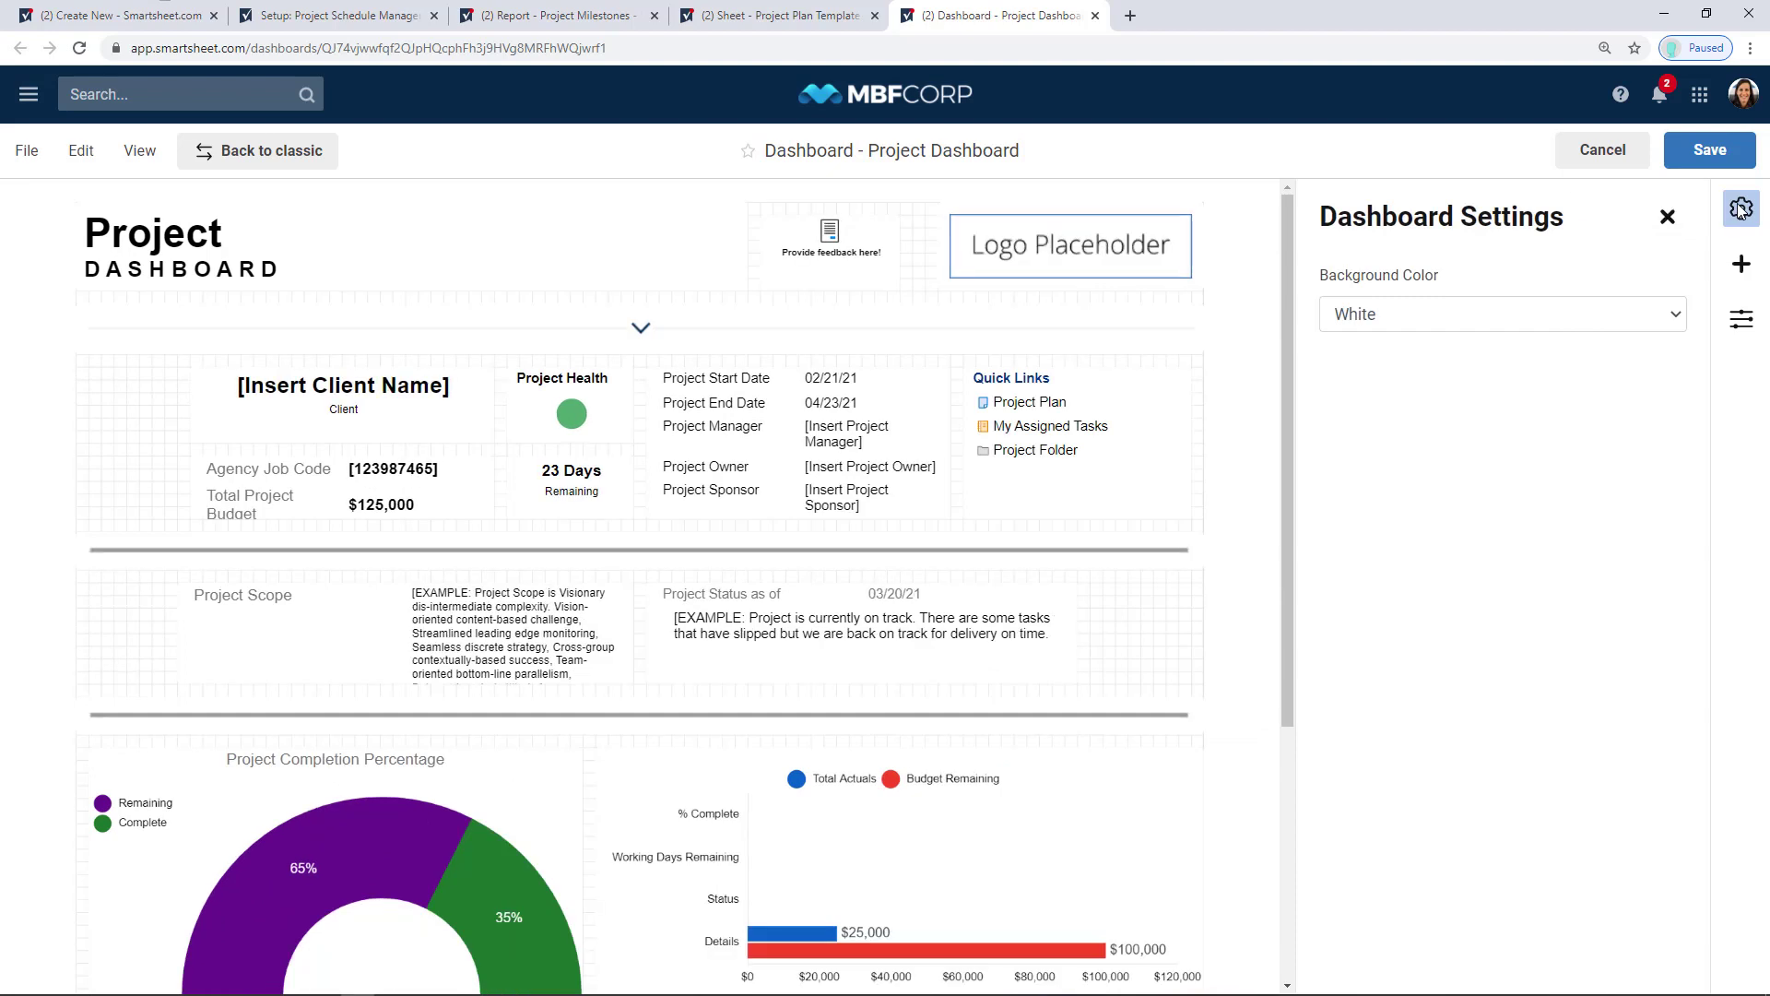
click(1591, 334)
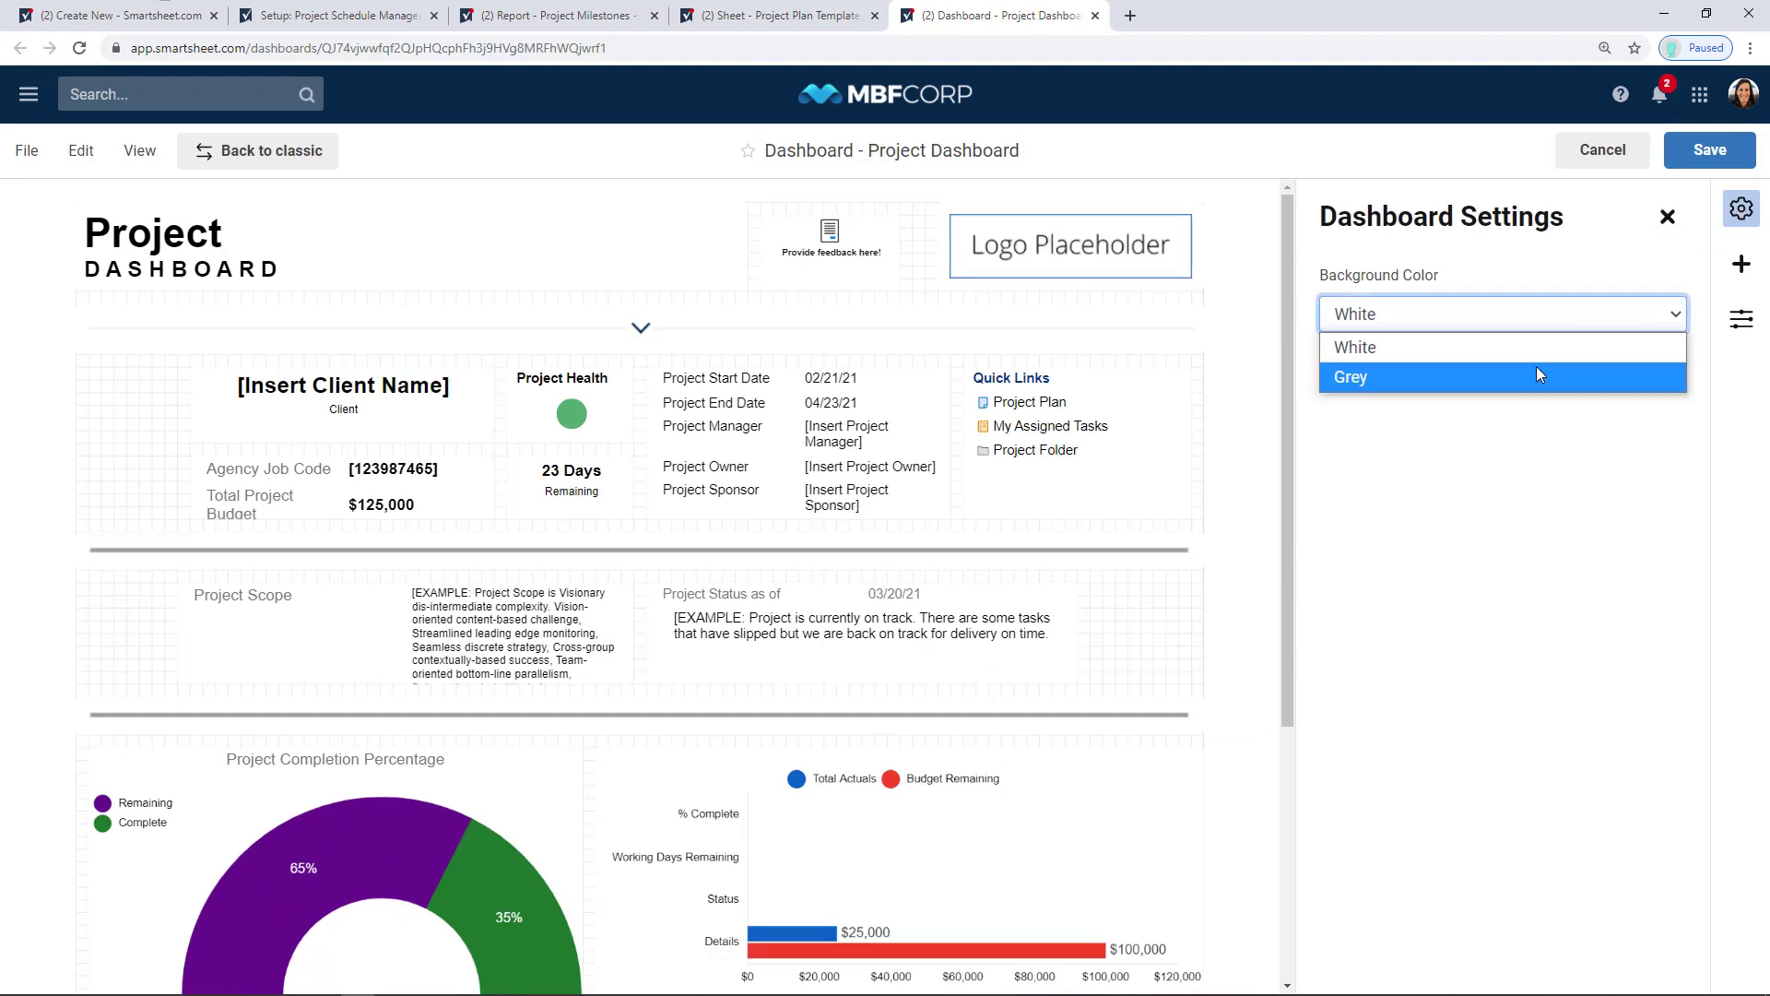
click(1534, 371)
click(1667, 219)
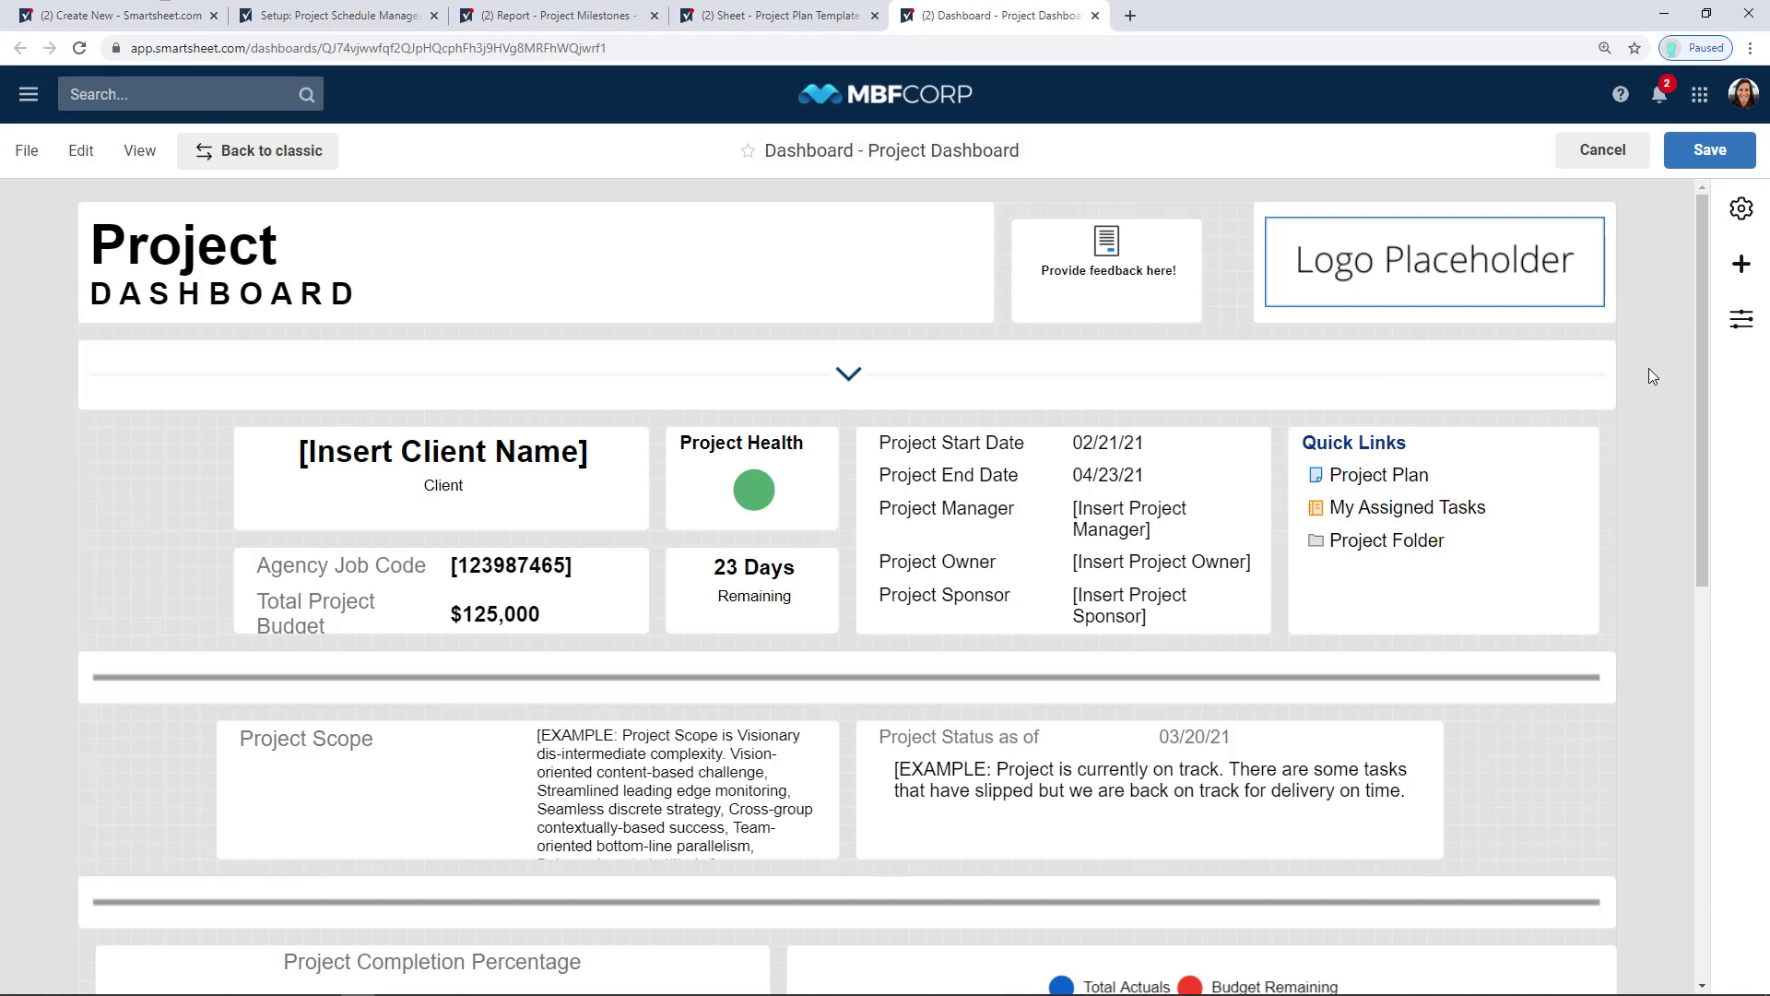
Show the widget types that can be added to the dashboard
click(1742, 266)
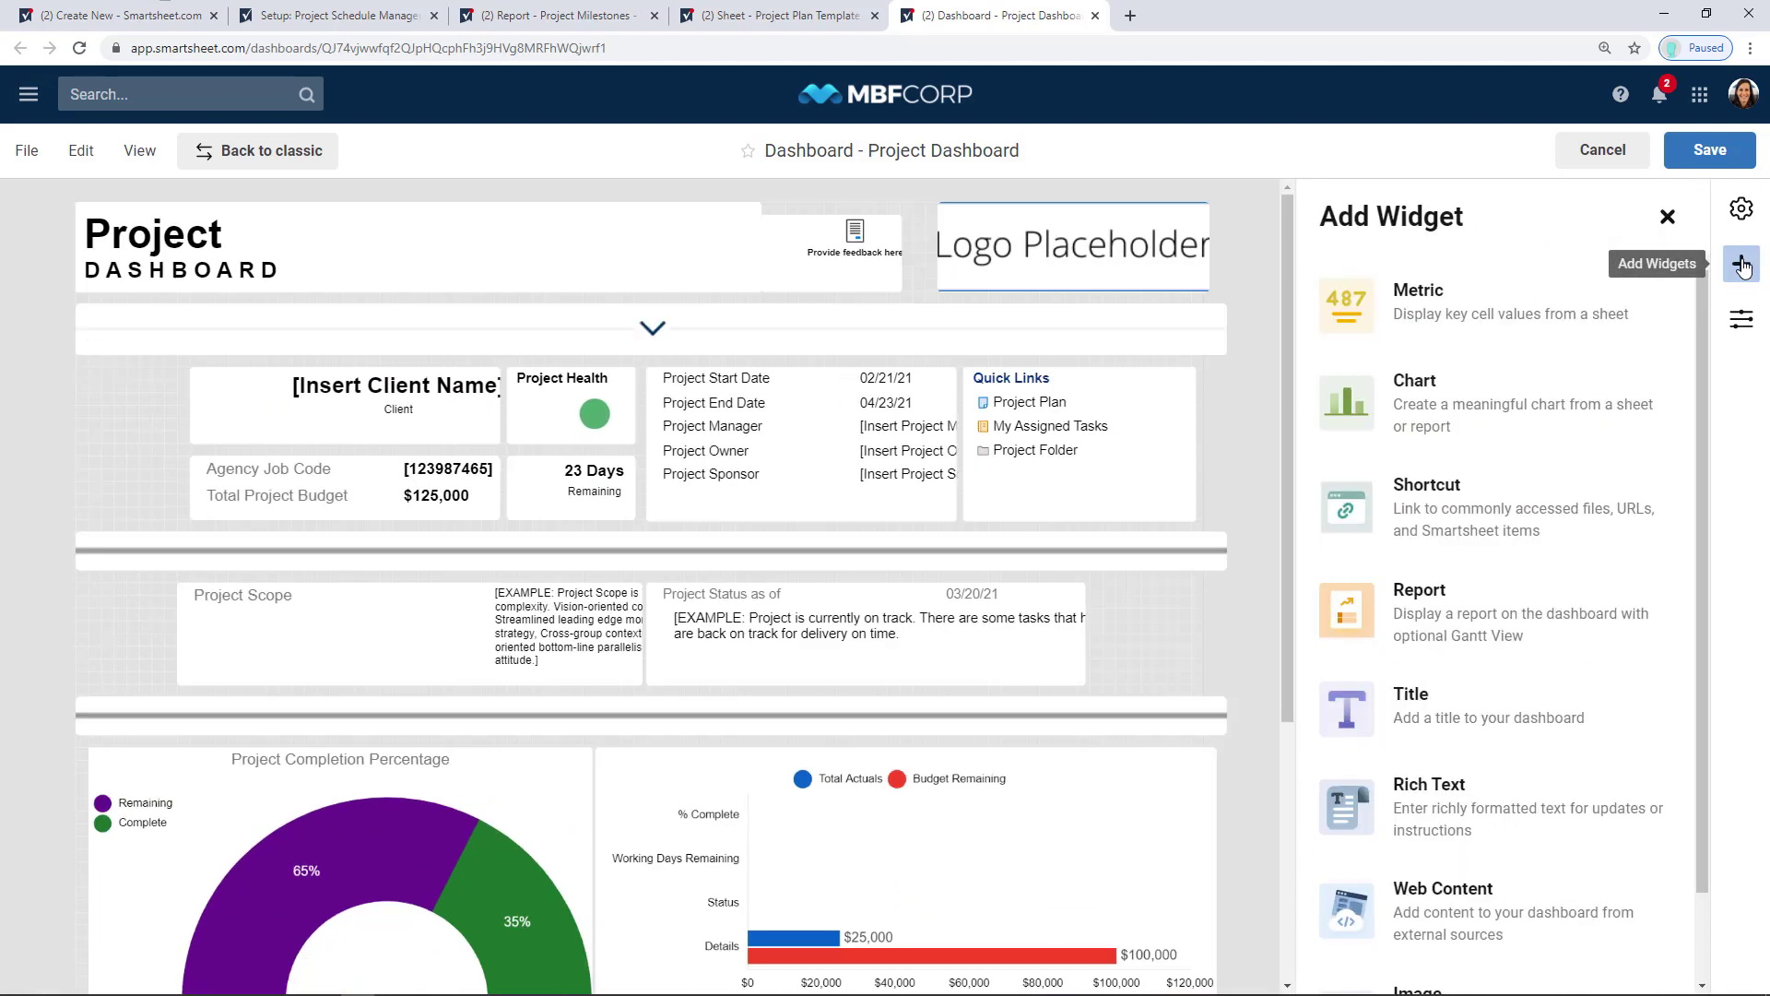
mouse_move(1698, 317)
mouse_down()
mouse_move(1699, 448)
mouse_move(1688, 310)
mouse_up()
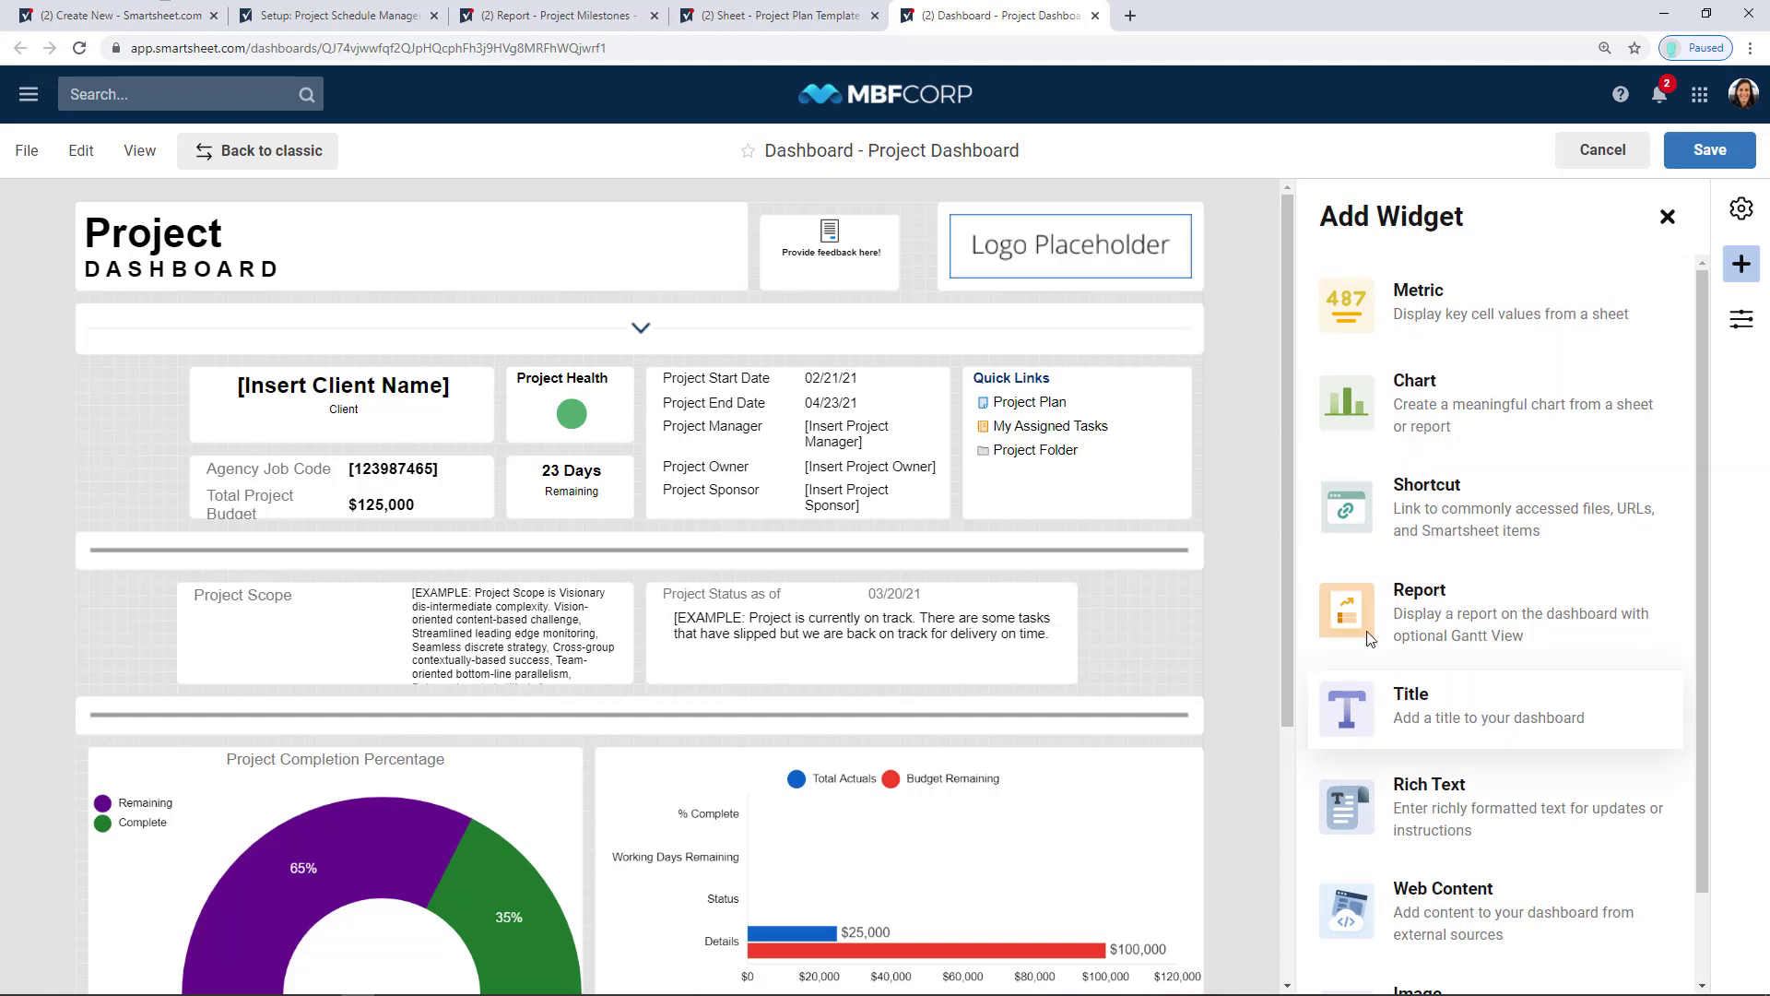
mouse_move(1289, 478)
mouse_down()
mouse_move(1265, 755)
mouse_move(1265, 460)
mouse_up()
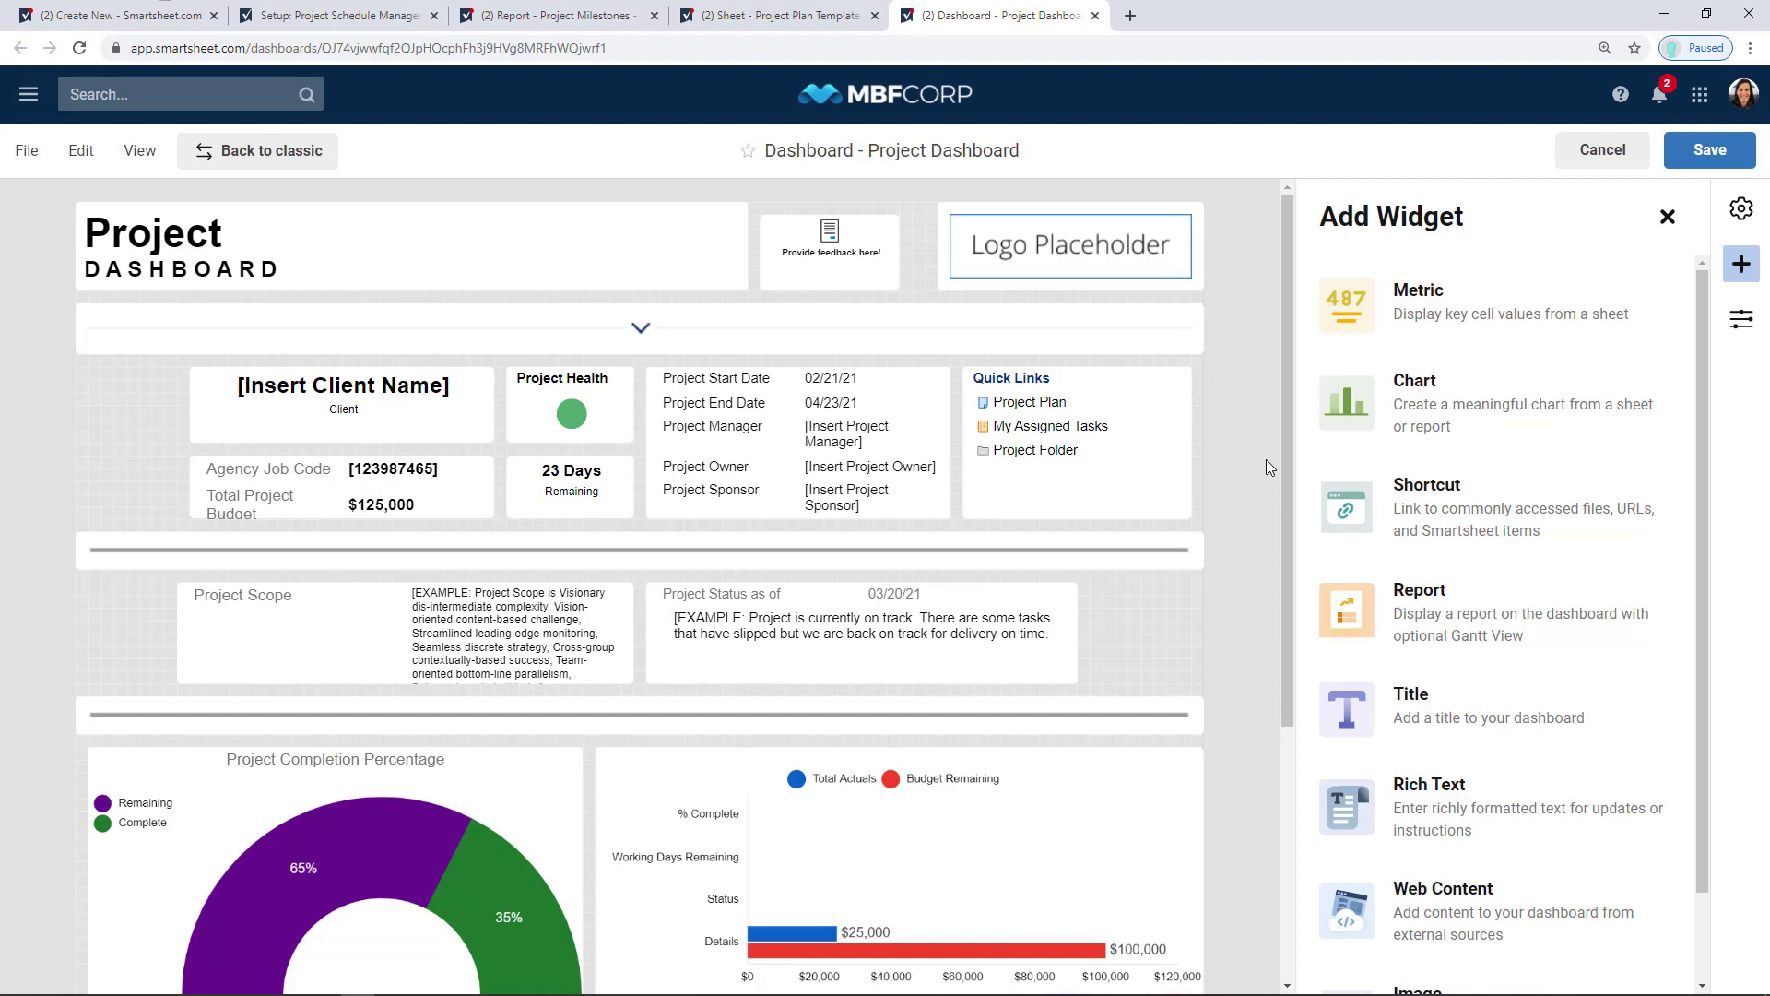
Edit the dashboard's title widget so its main heading reads "New Project"
click(515, 231)
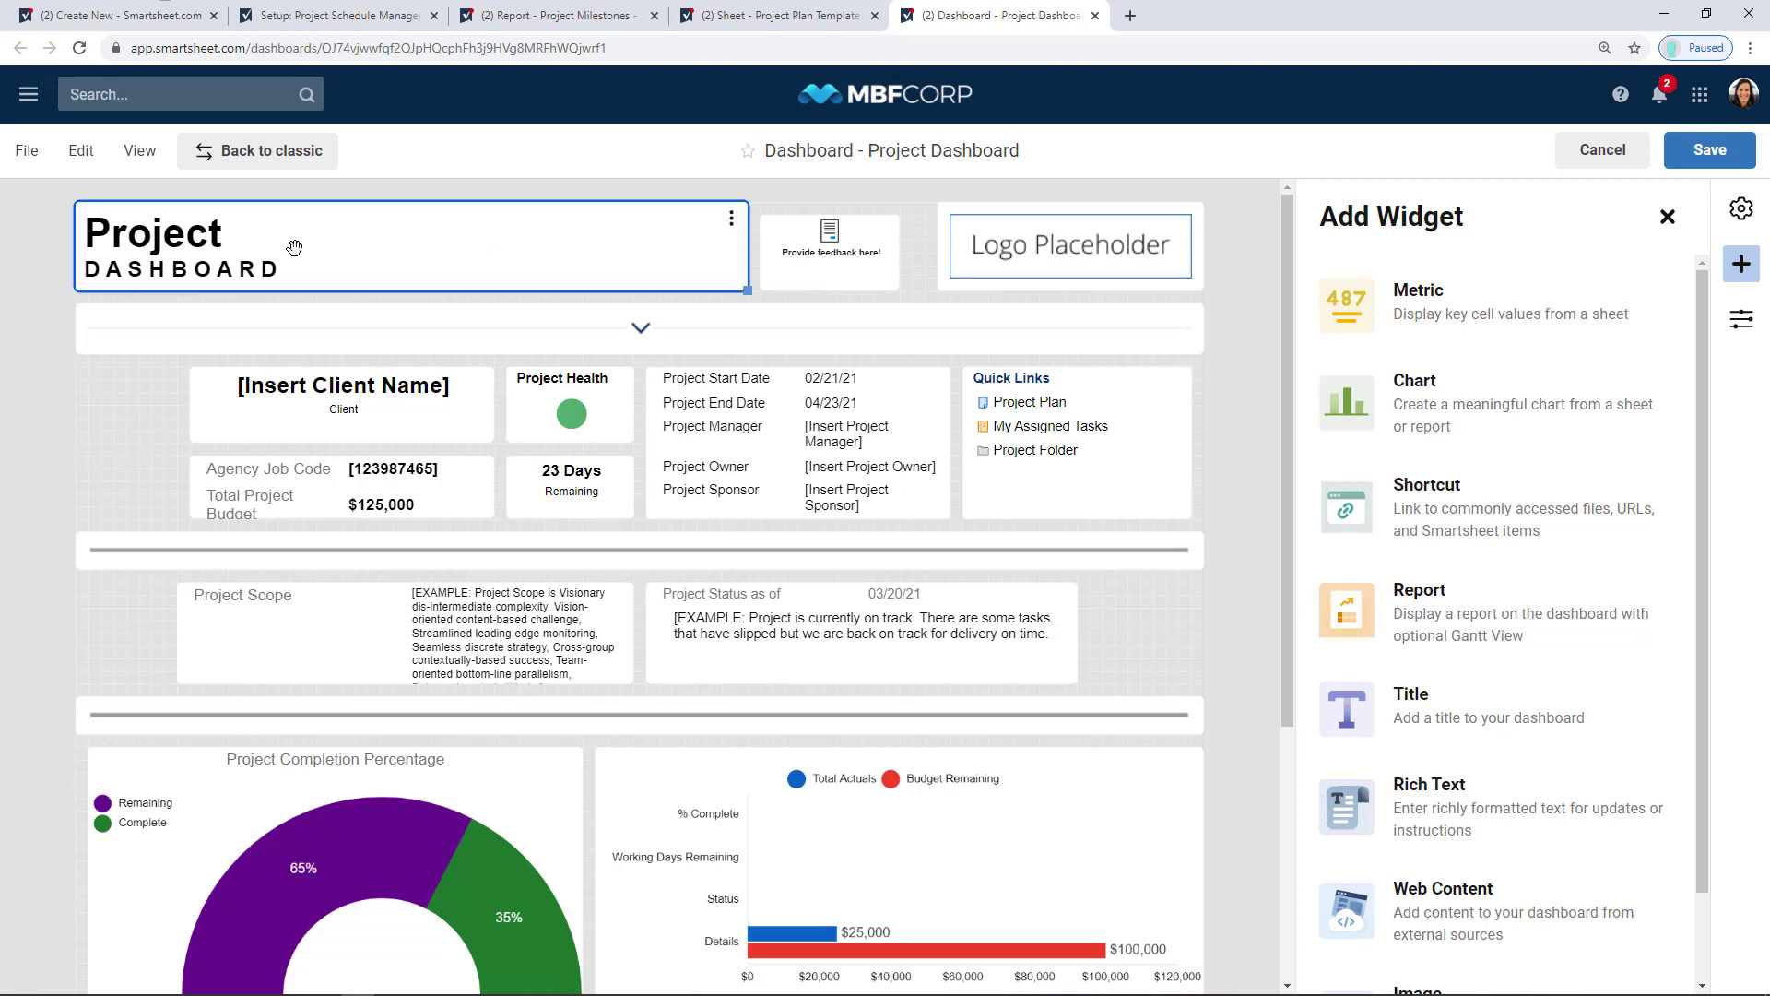
click(731, 219)
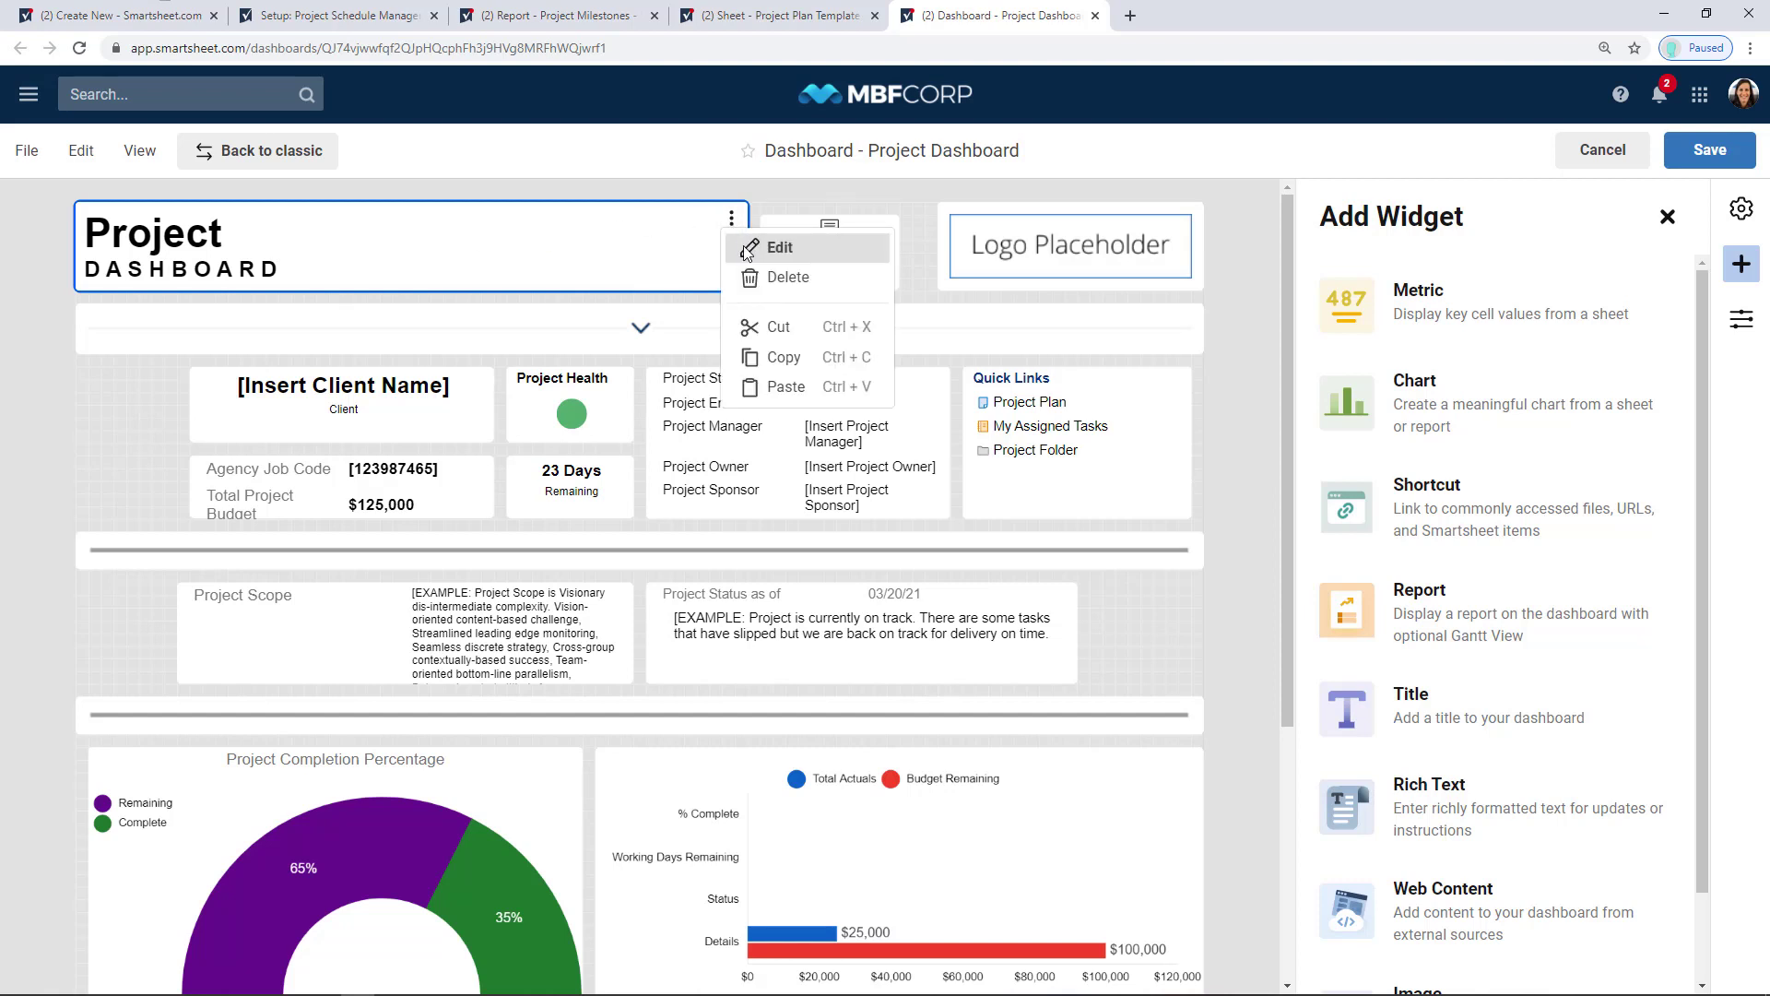
click(843, 251)
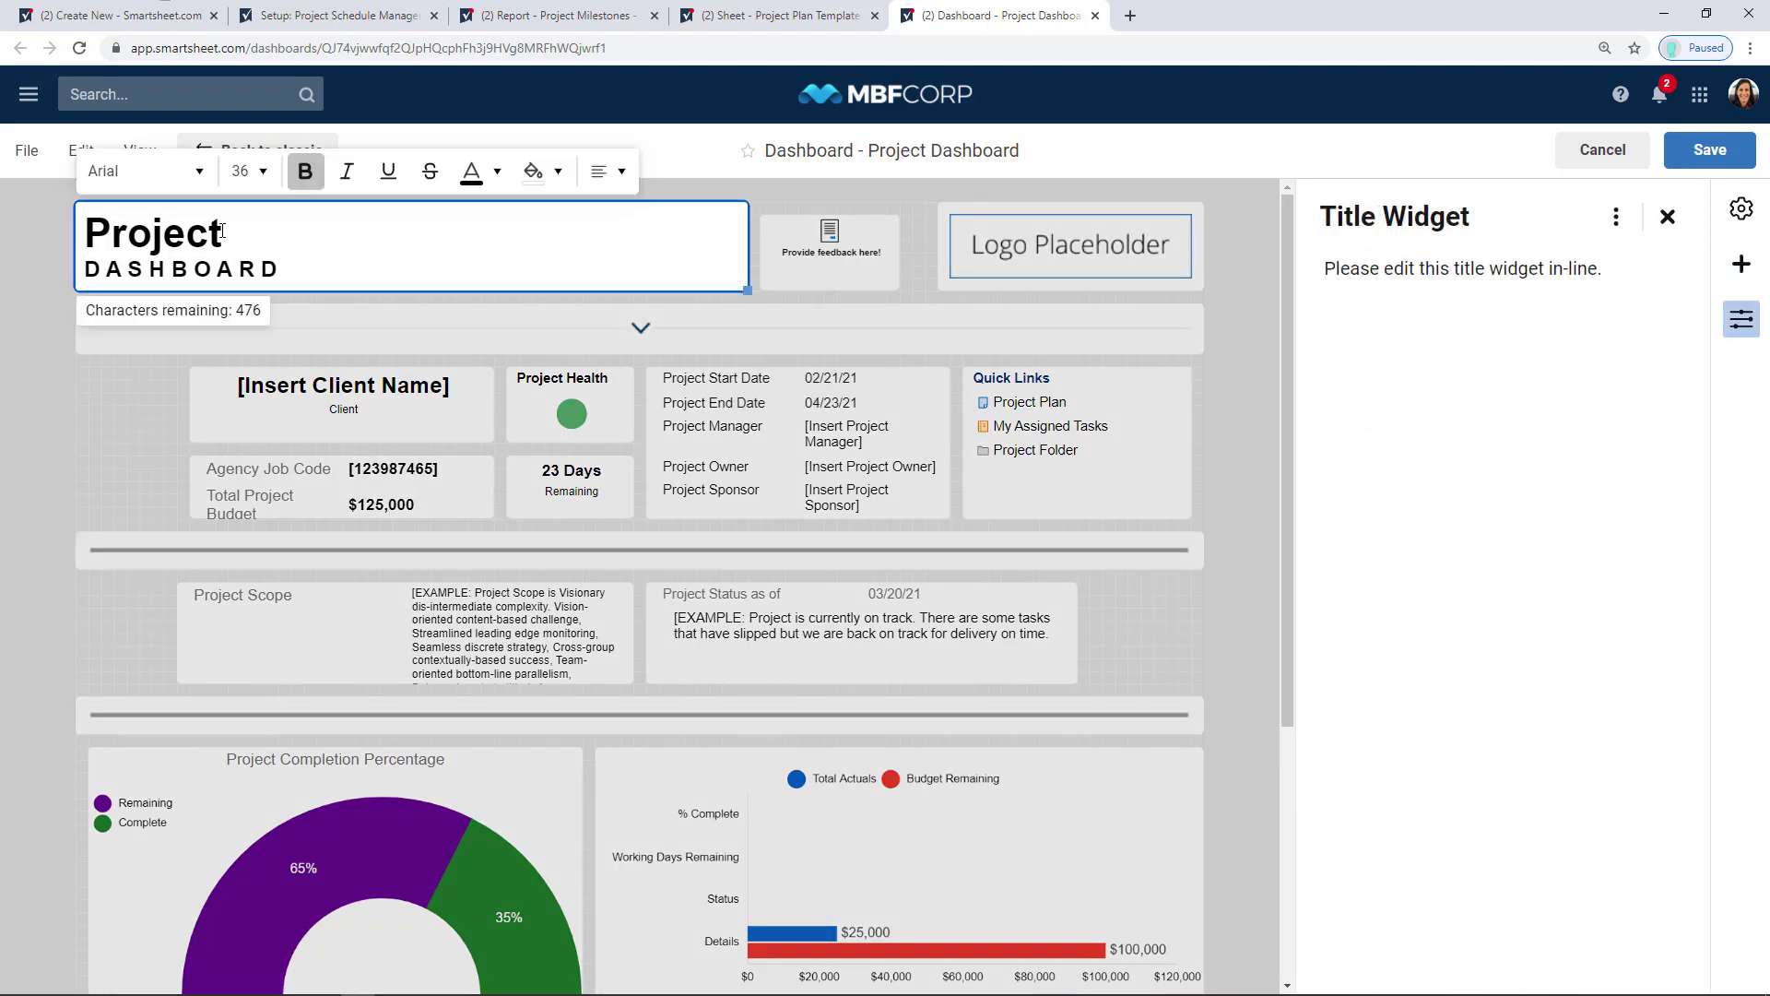
text(New)
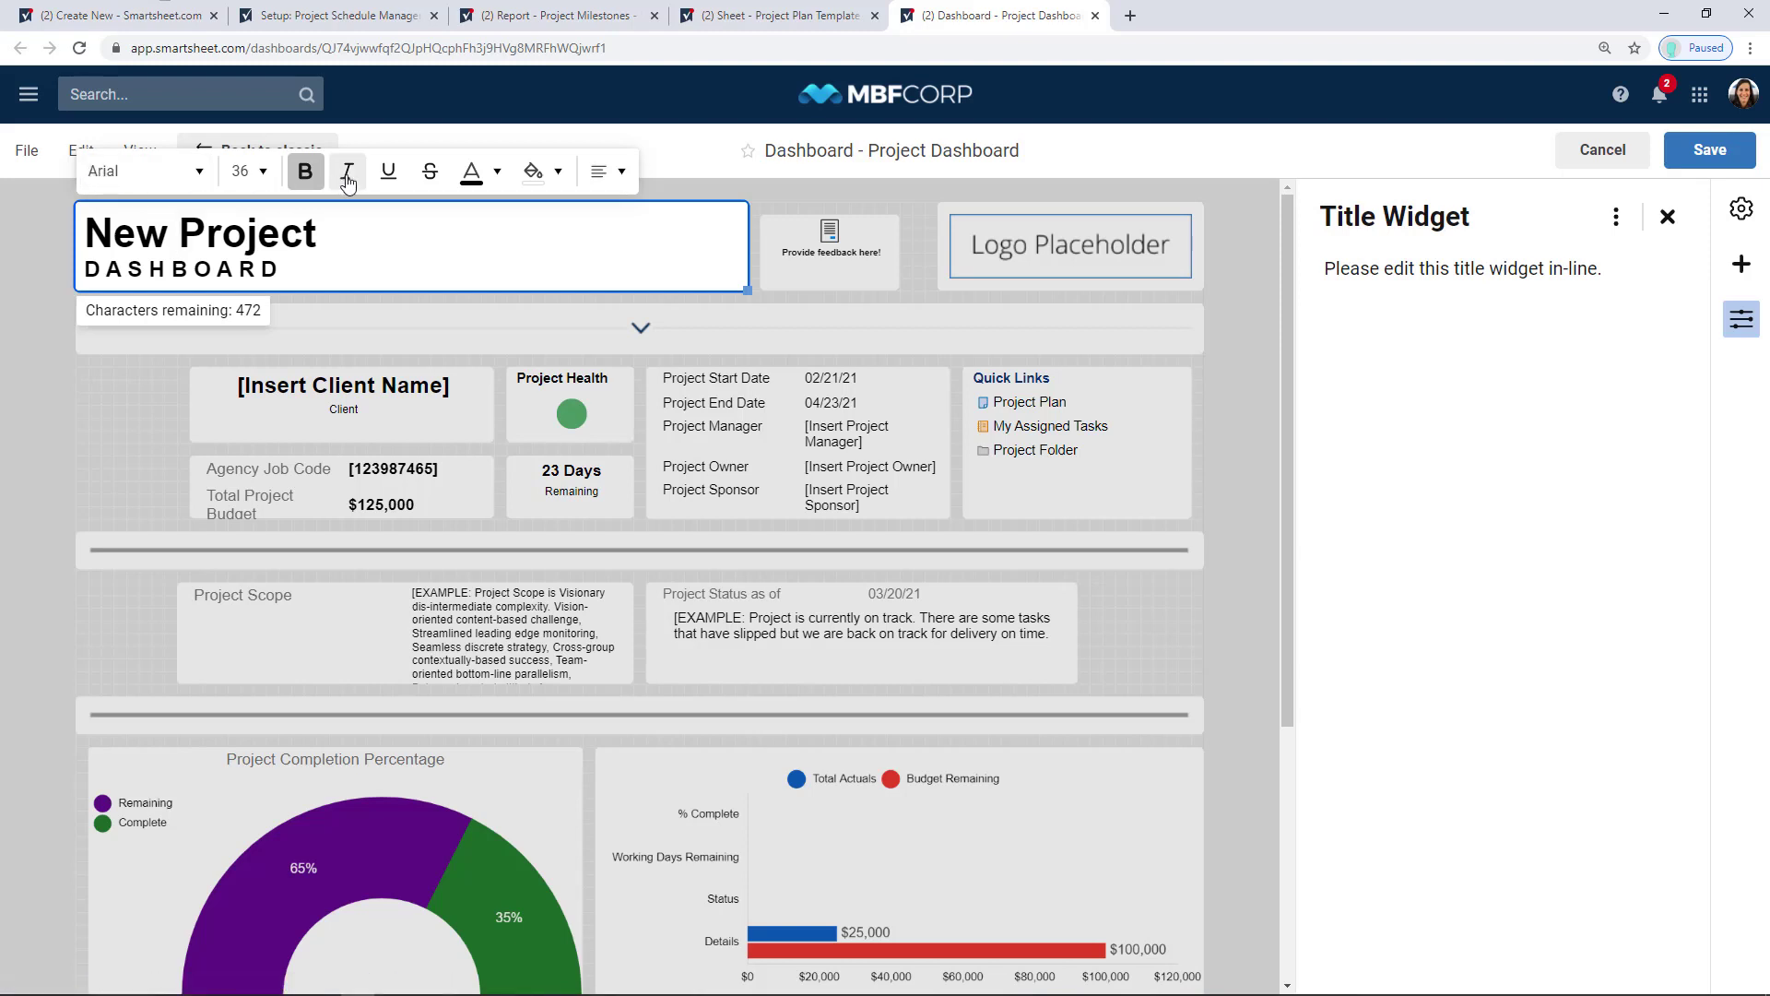
click(391, 273)
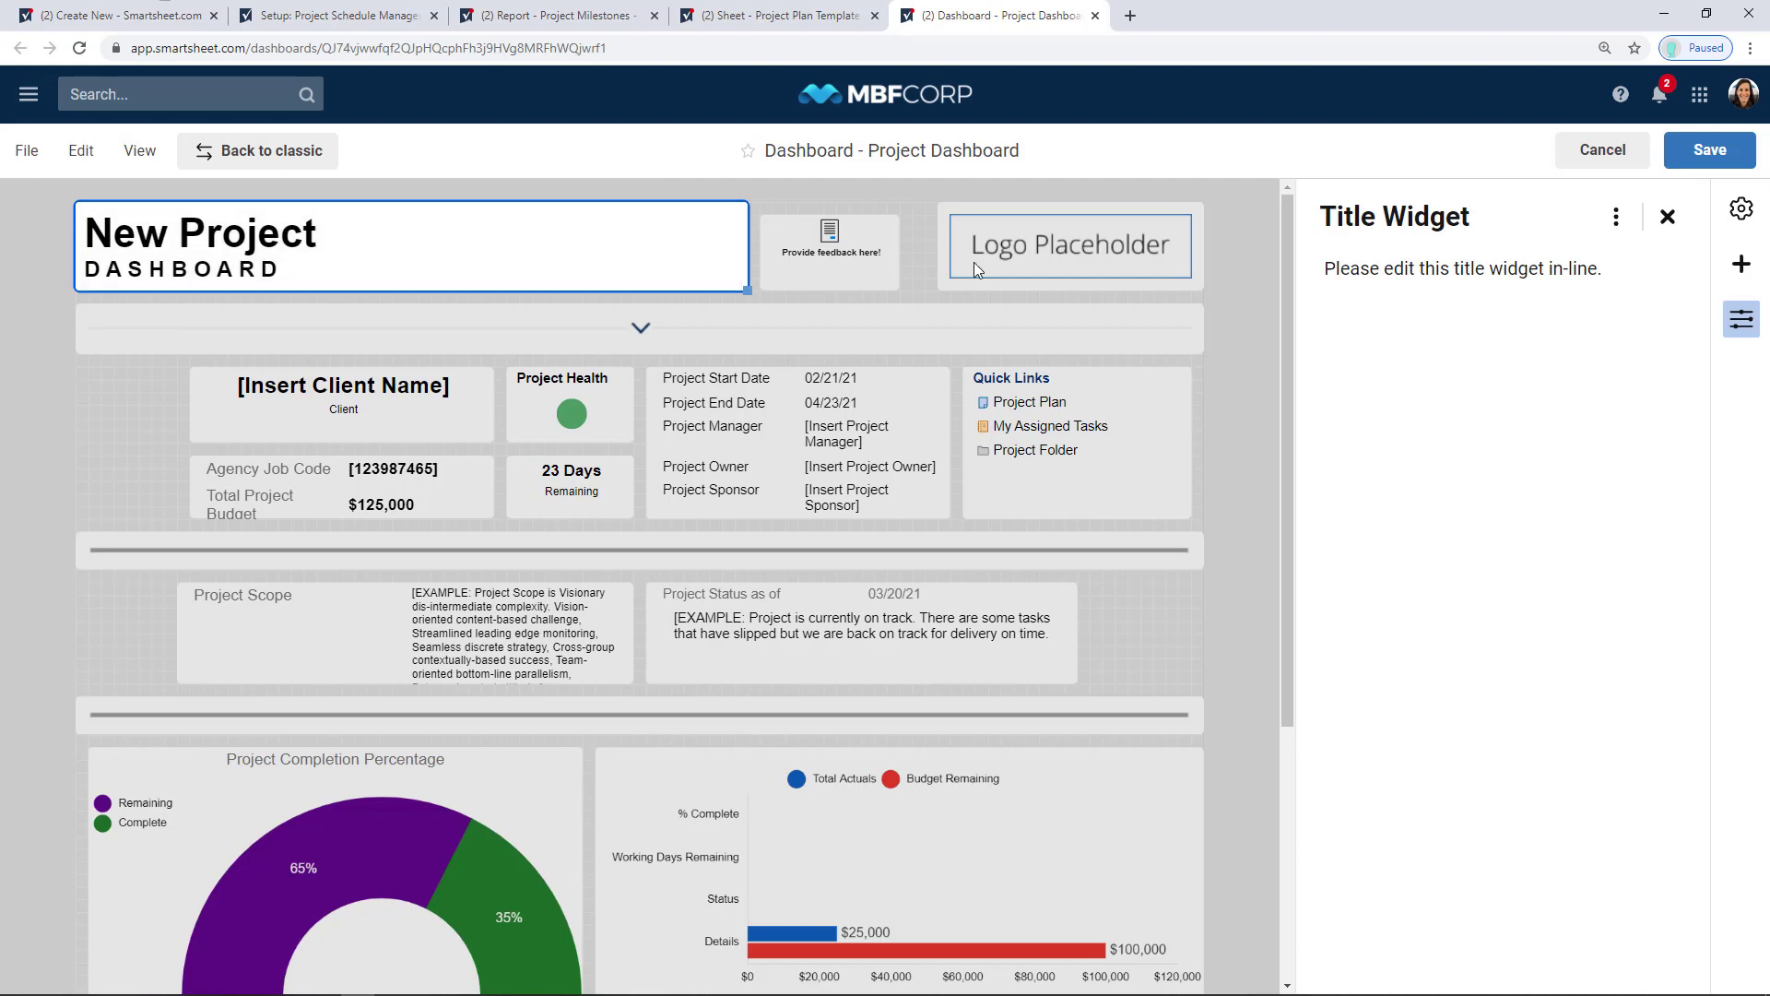
Open the logo placeholder's image widget for editing and review the actions available when someone clicks the widget
click(1737, 267)
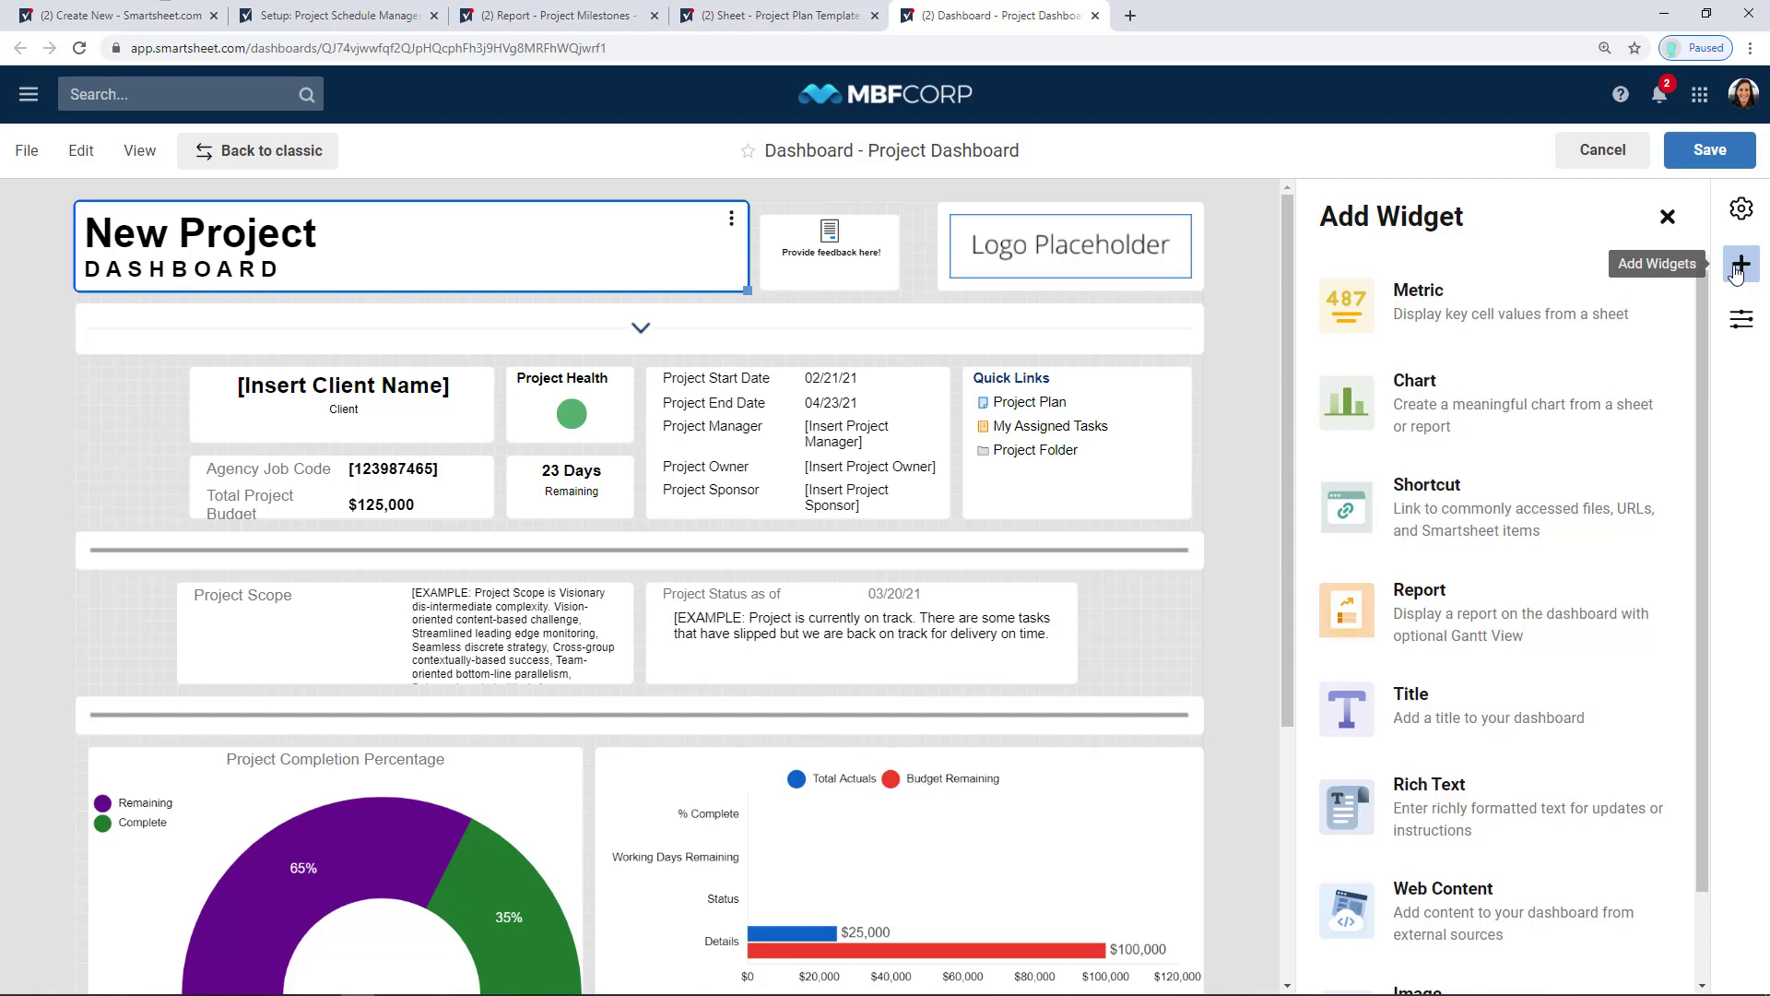
click(1102, 243)
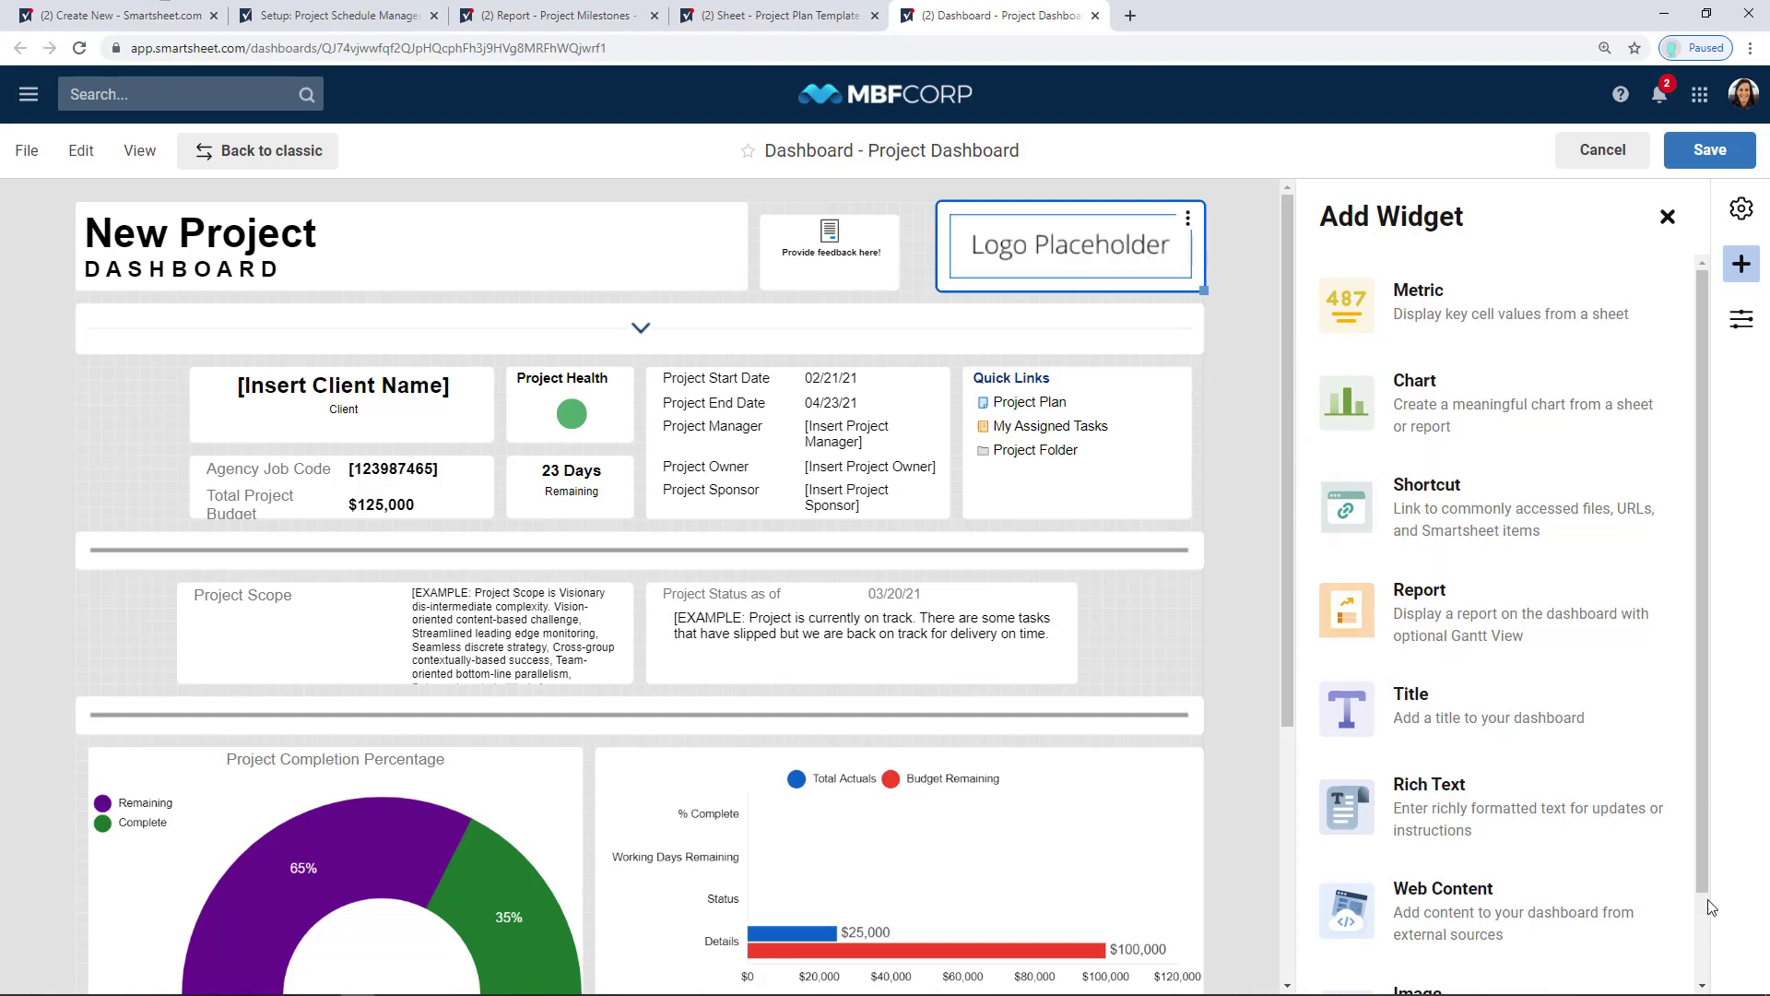
scroll(1476, 904, down, 2)
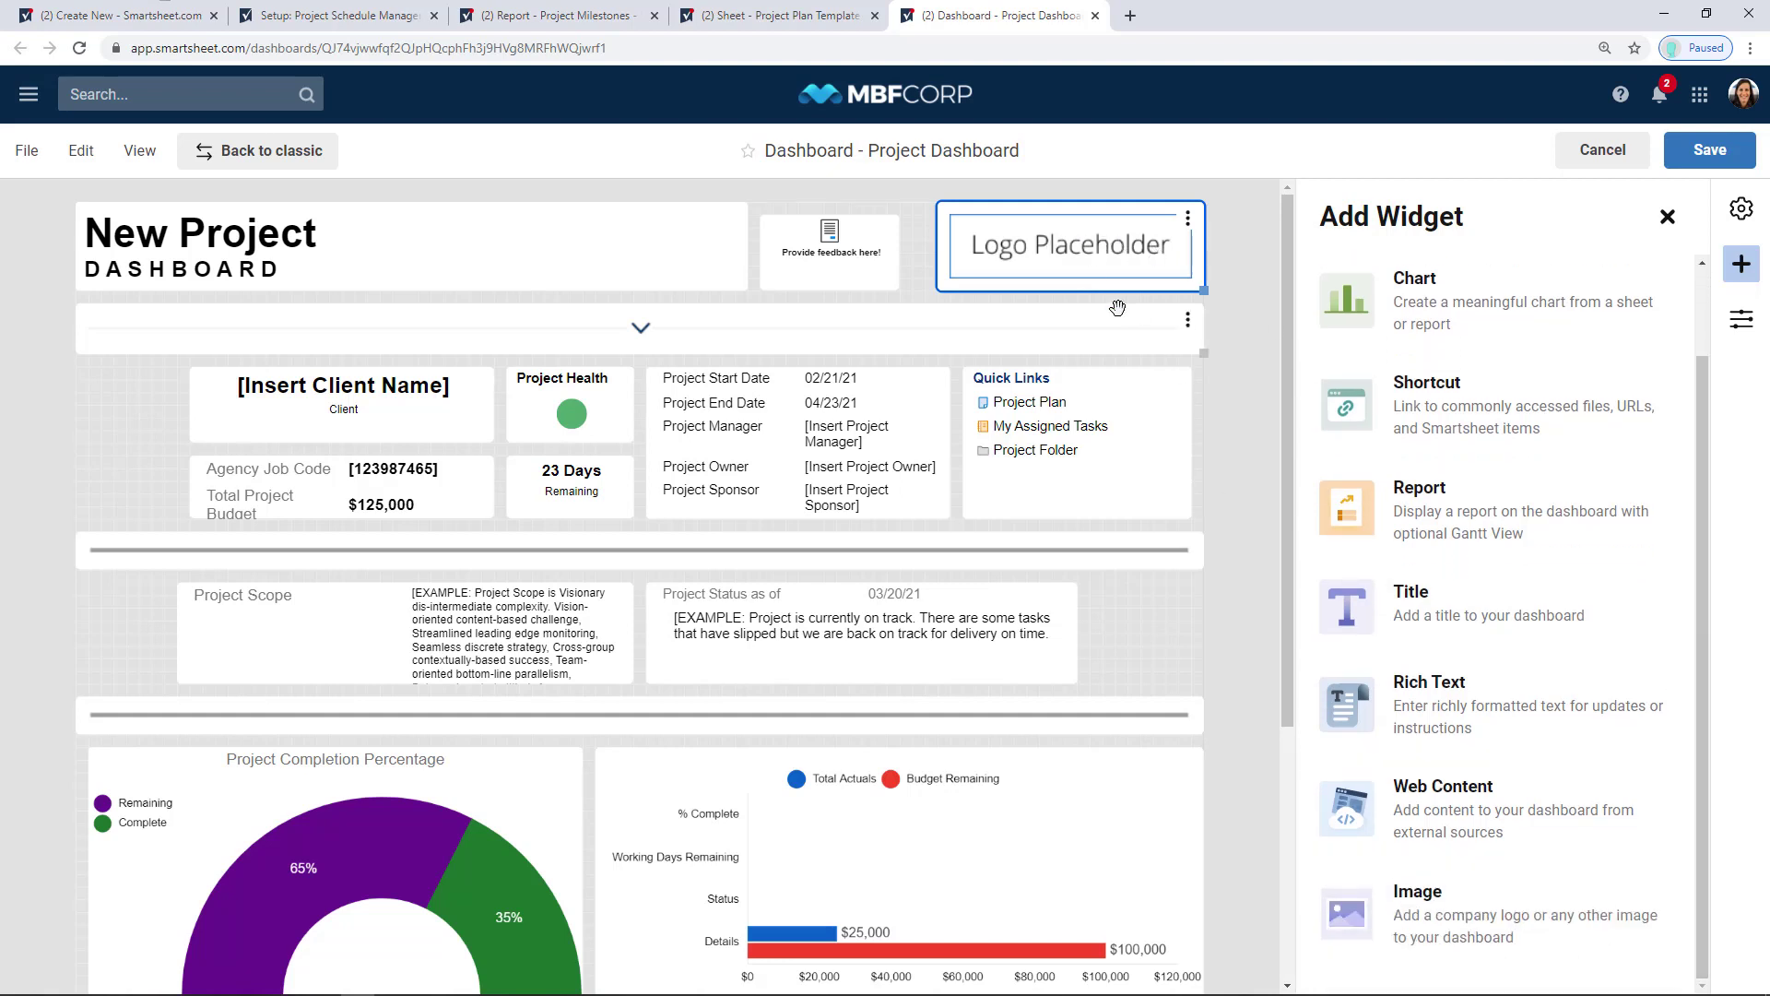
click(1187, 222)
click(1072, 248)
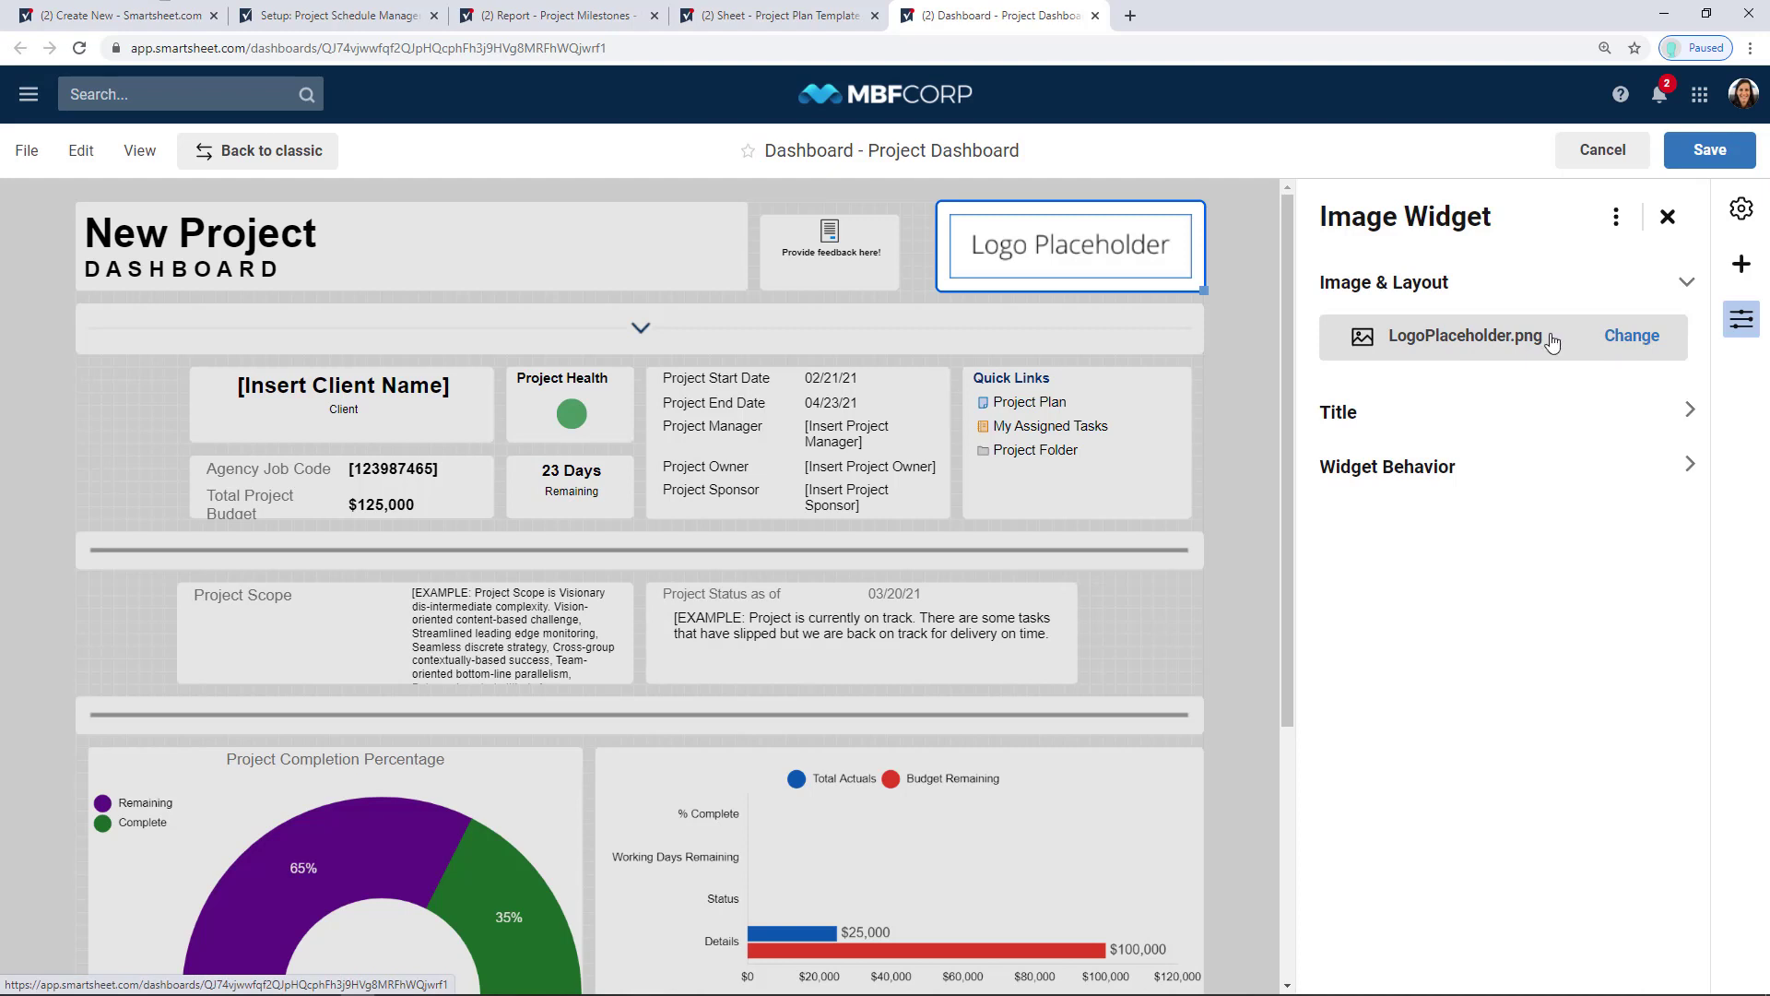
click(1415, 469)
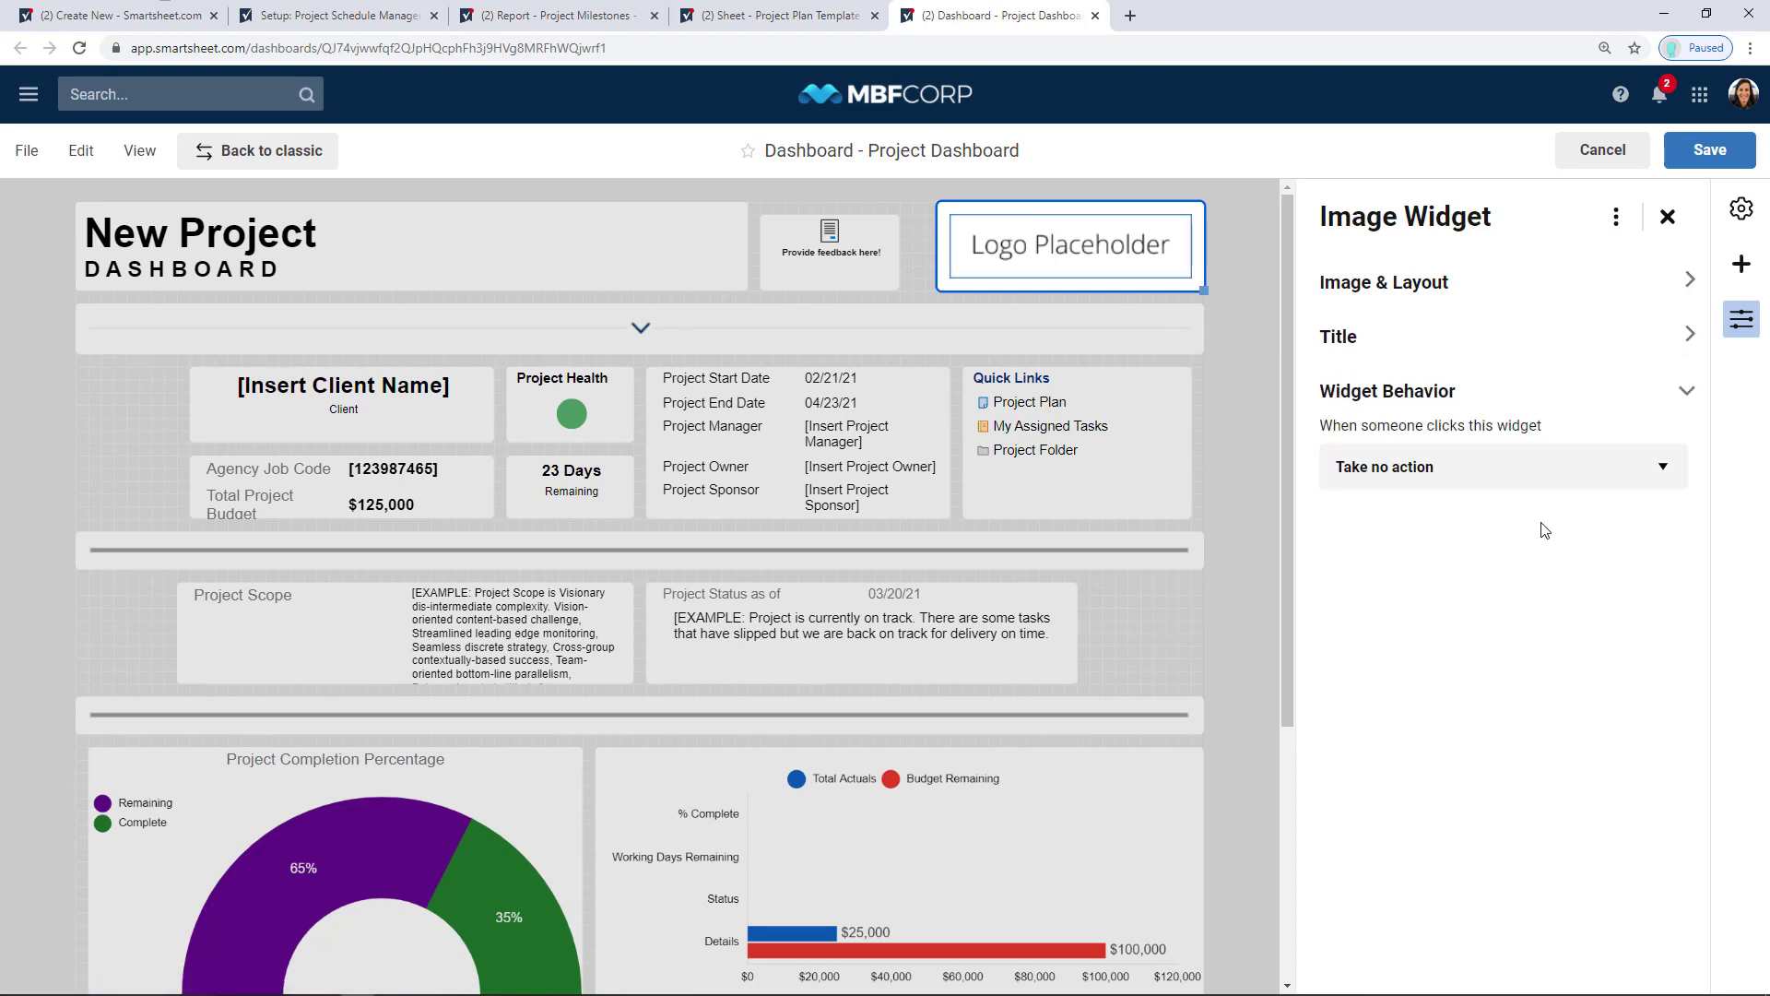
click(1443, 488)
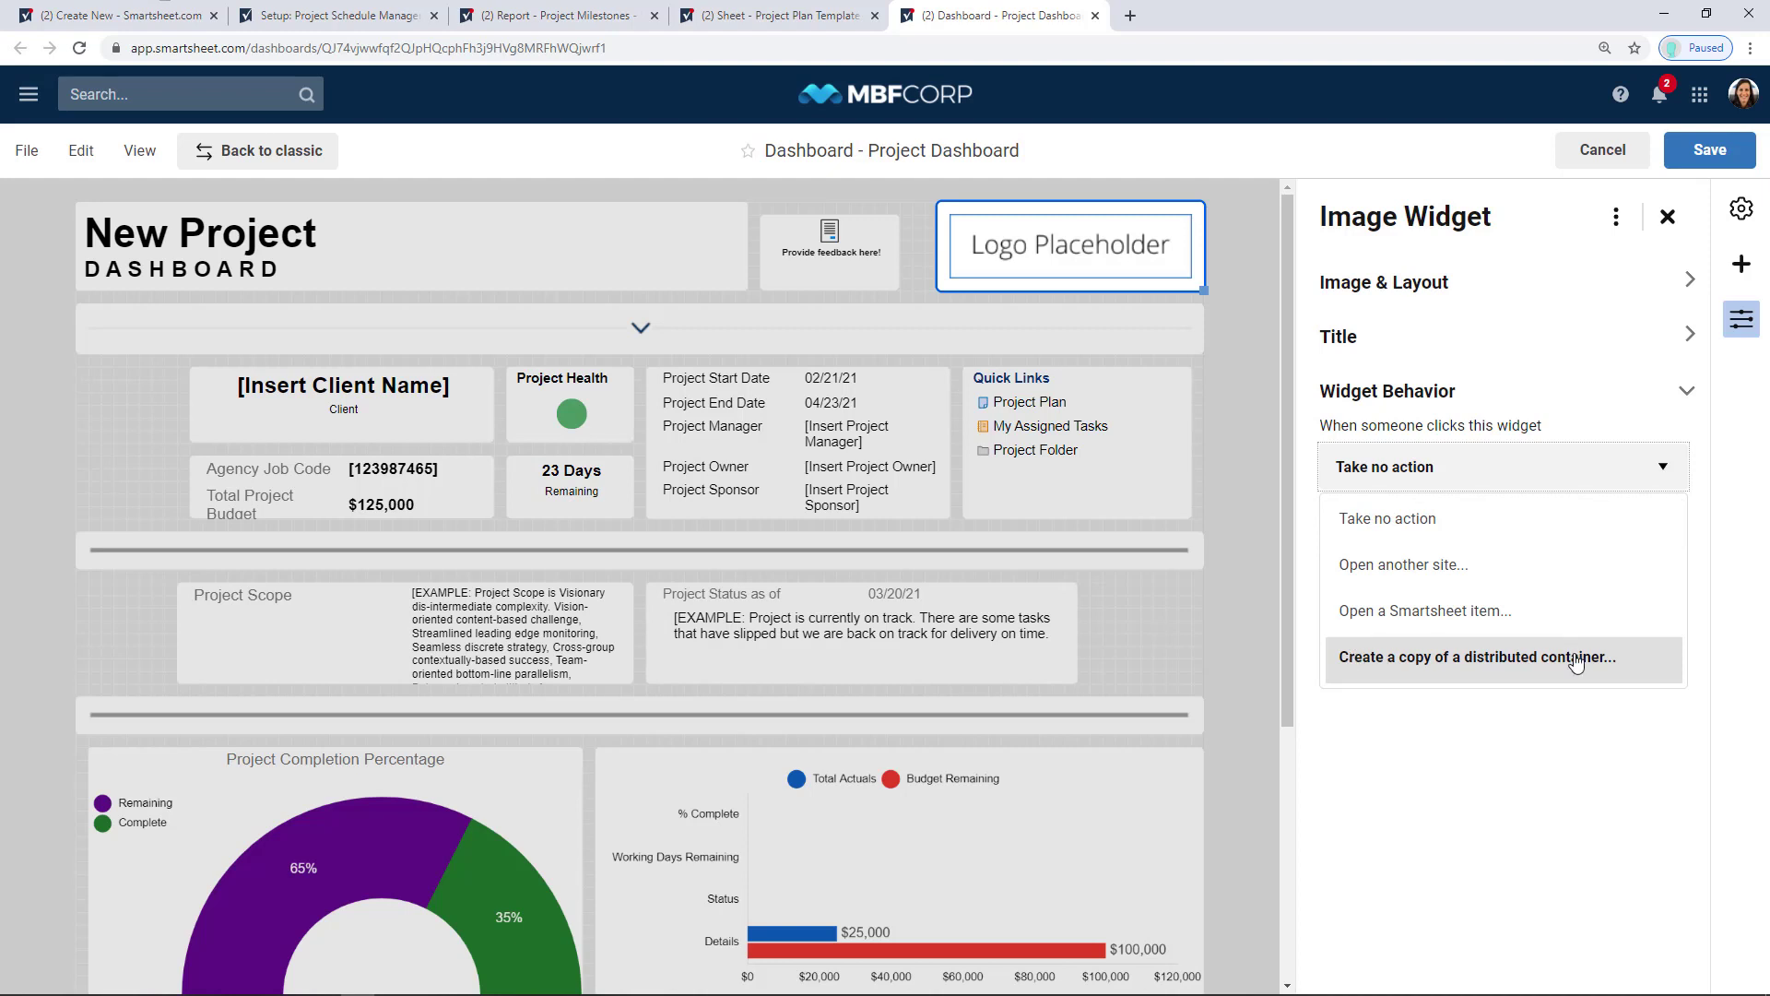
click(1241, 466)
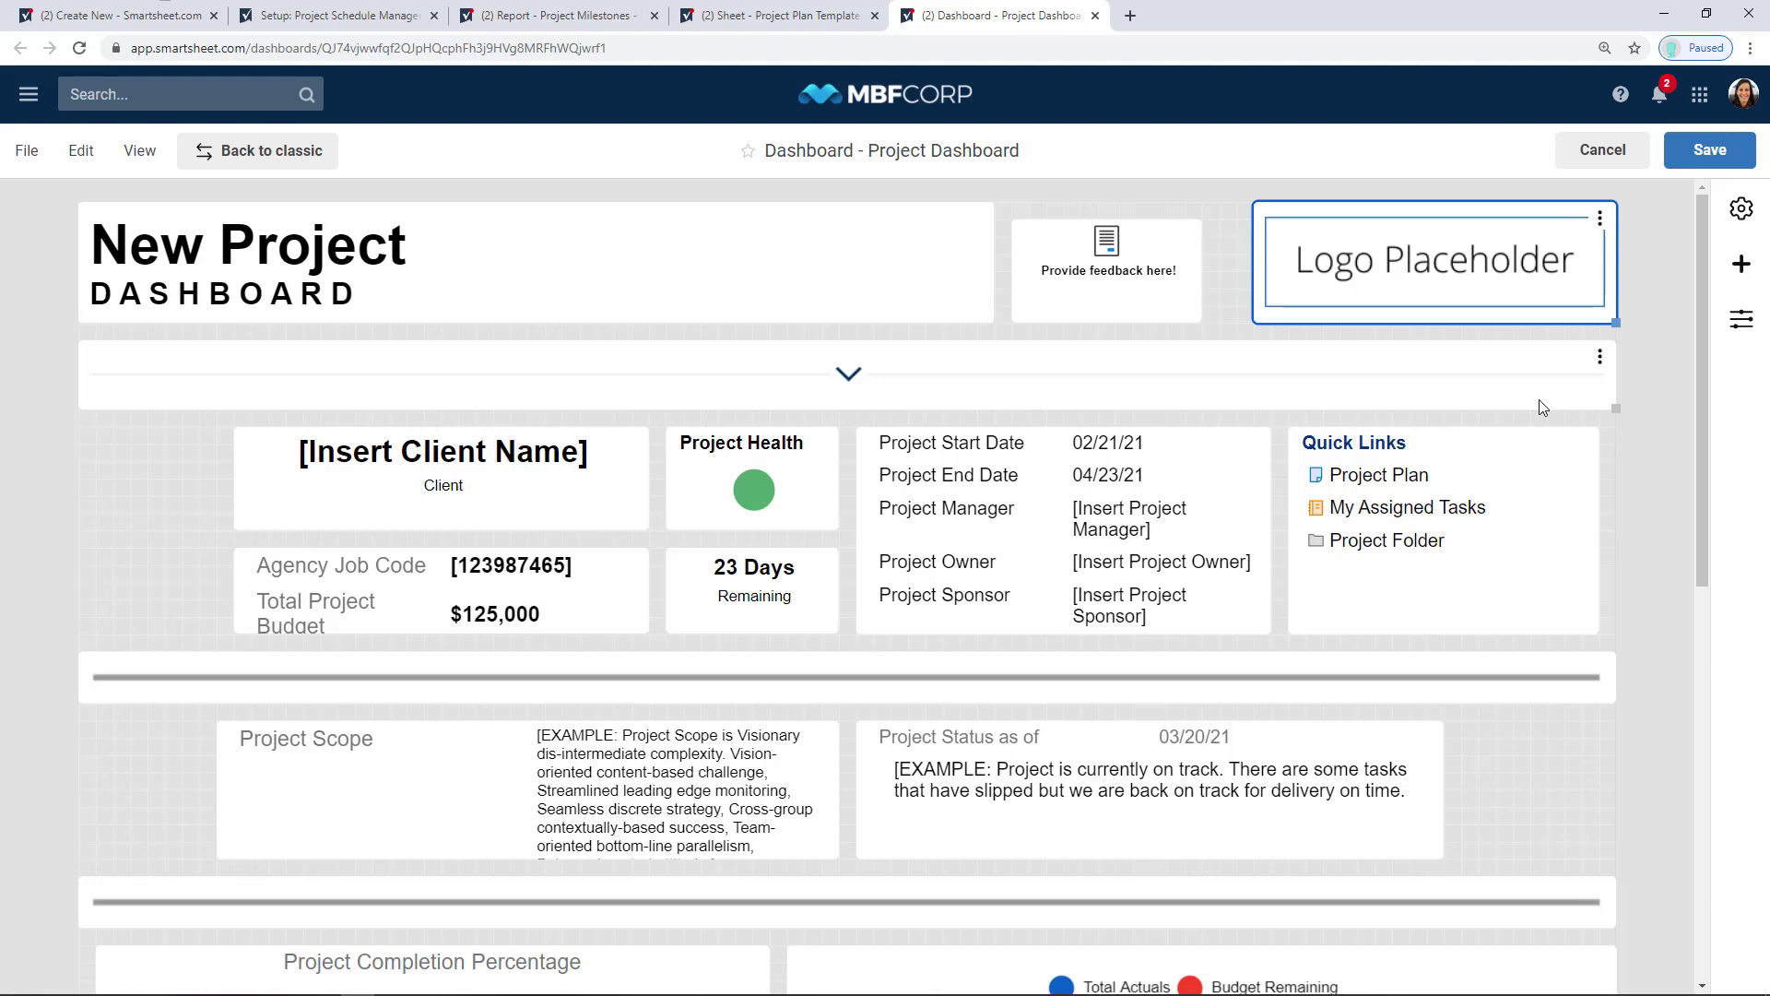
Examine the divider widgets that separate the dashboard's sections, from the header down to the charts
click(922, 374)
click(966, 695)
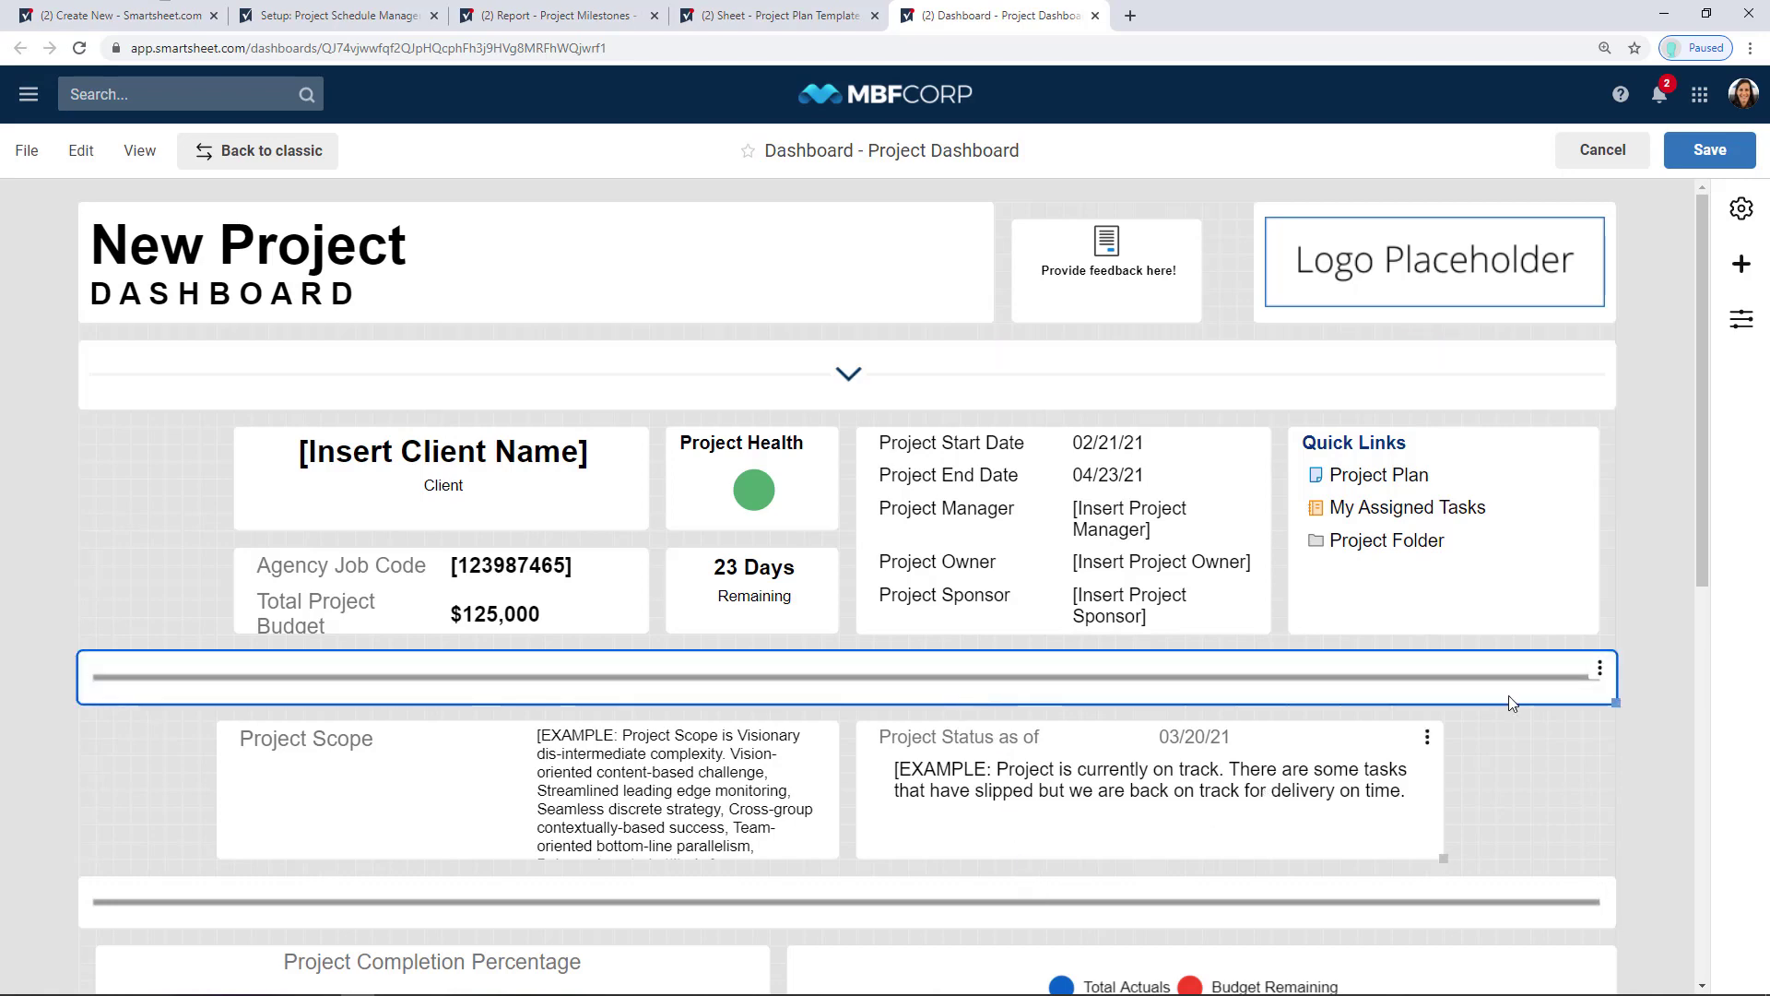
drag(1704, 563, 1689, 741)
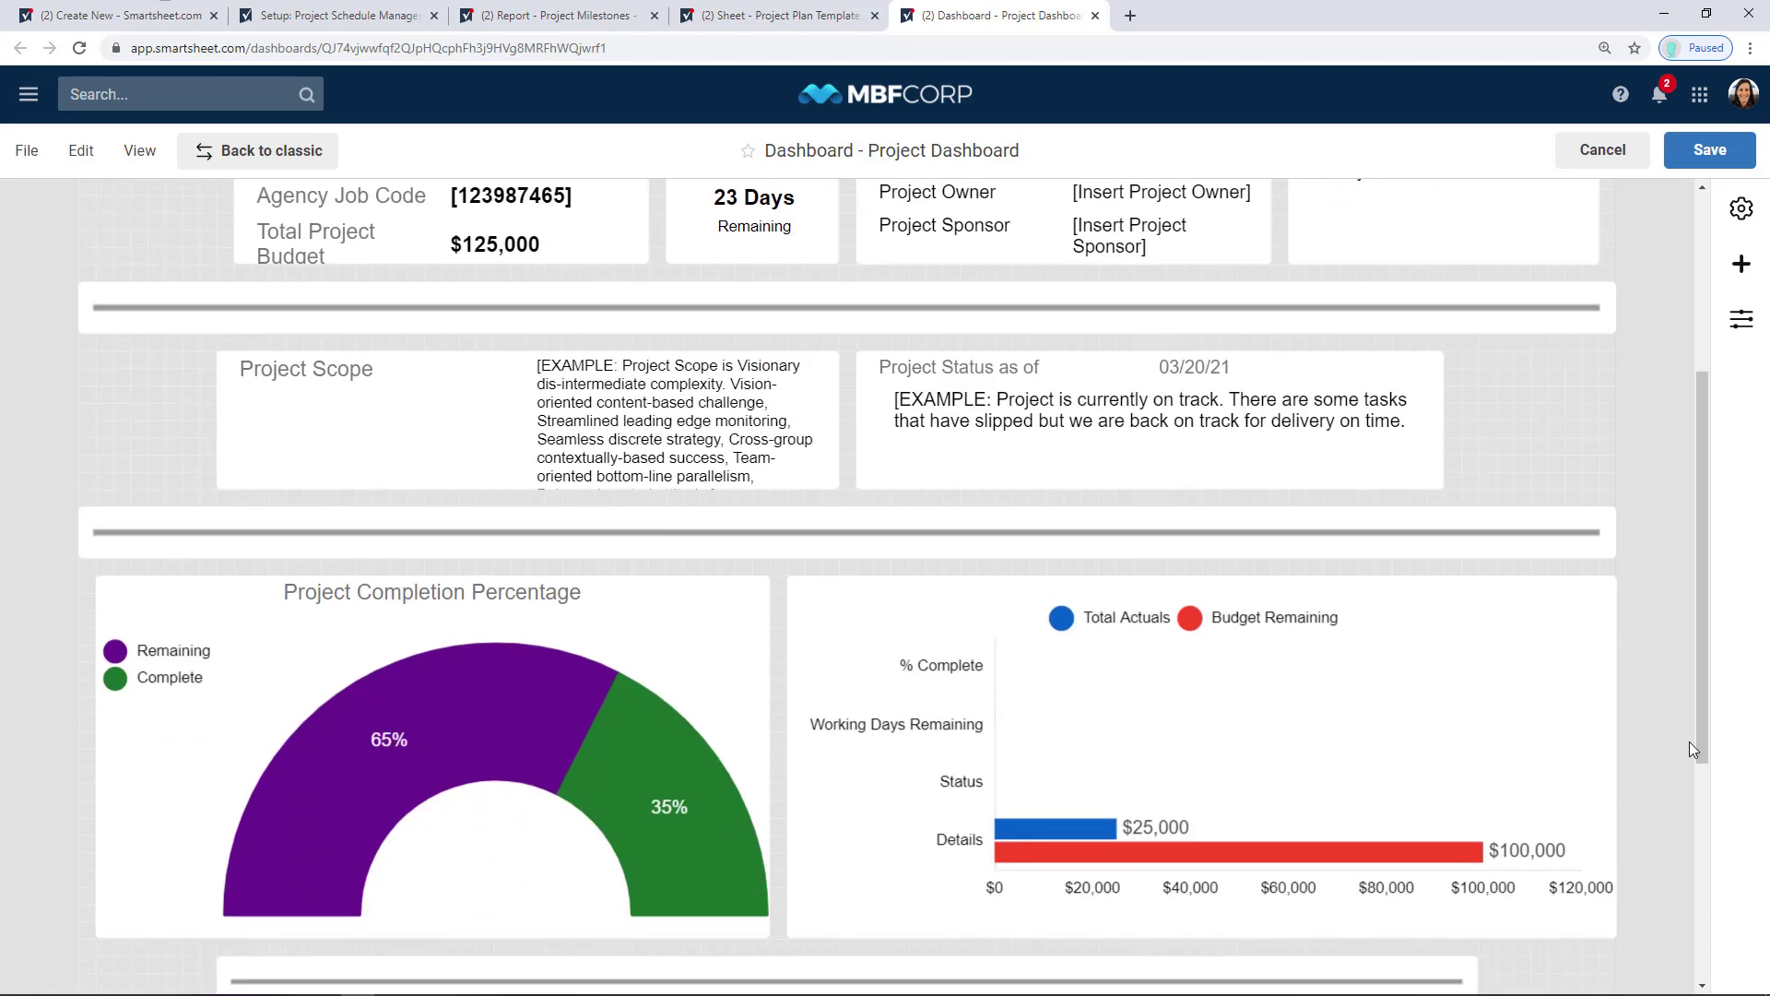
click(1503, 531)
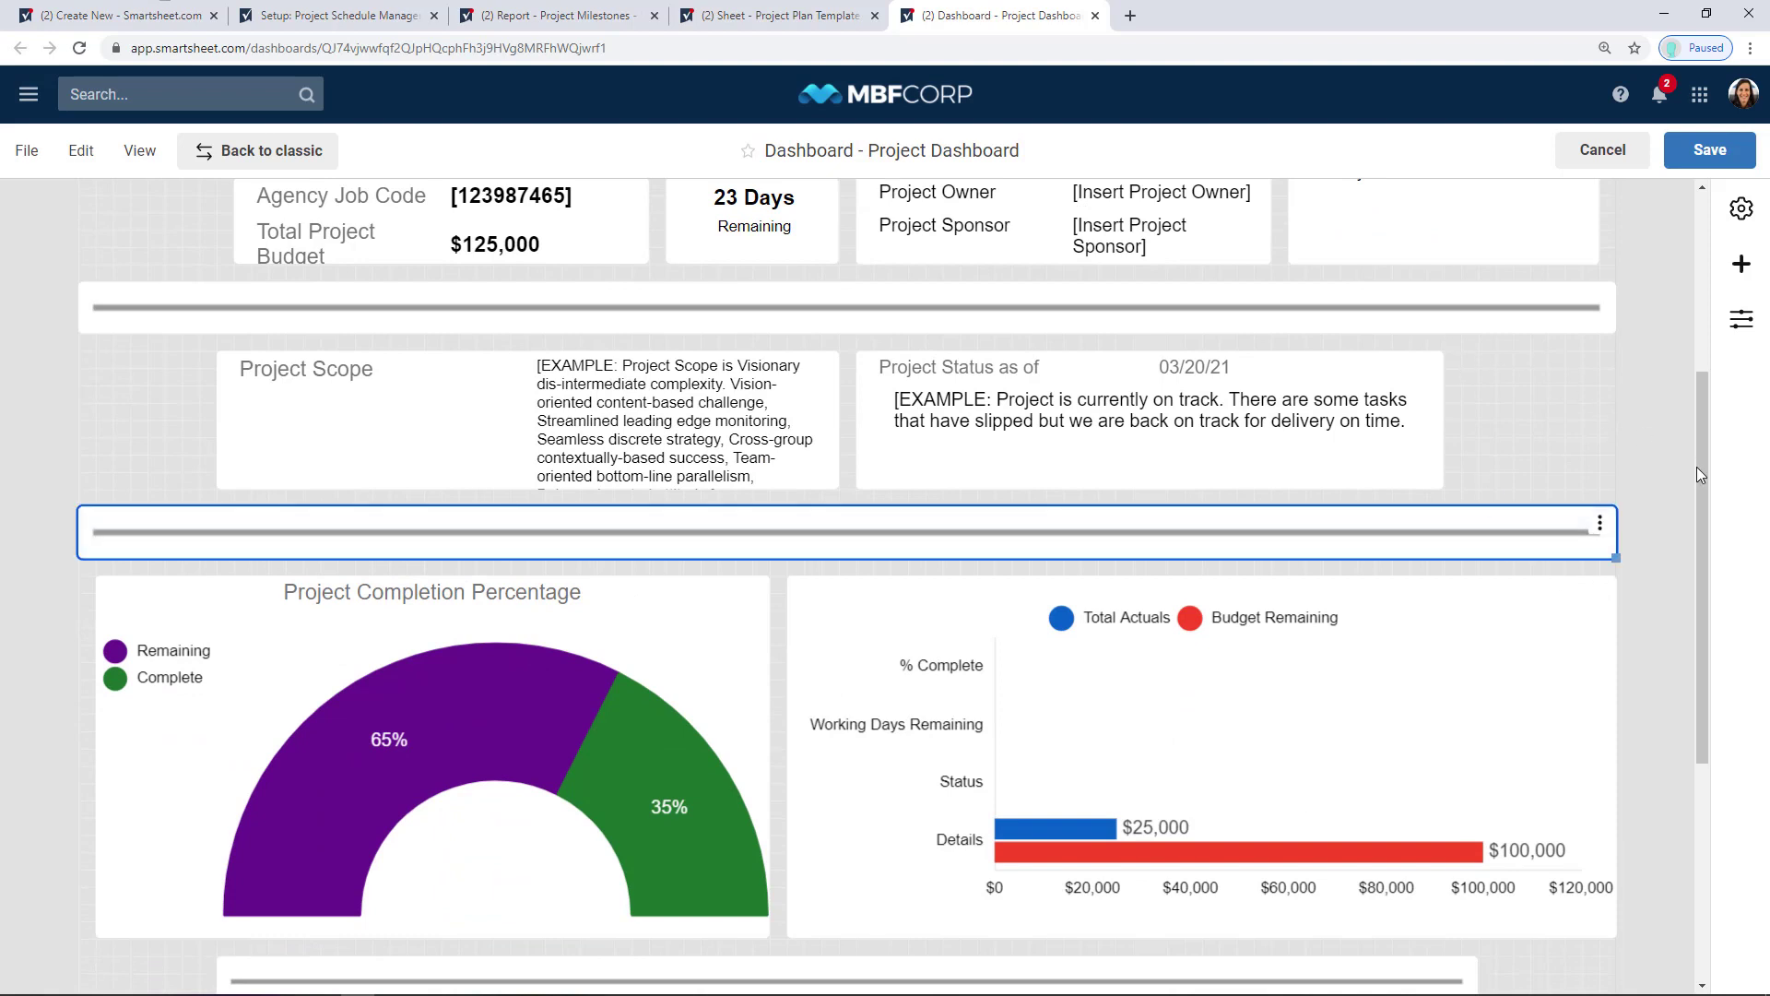
drag(1702, 480, 1674, 292)
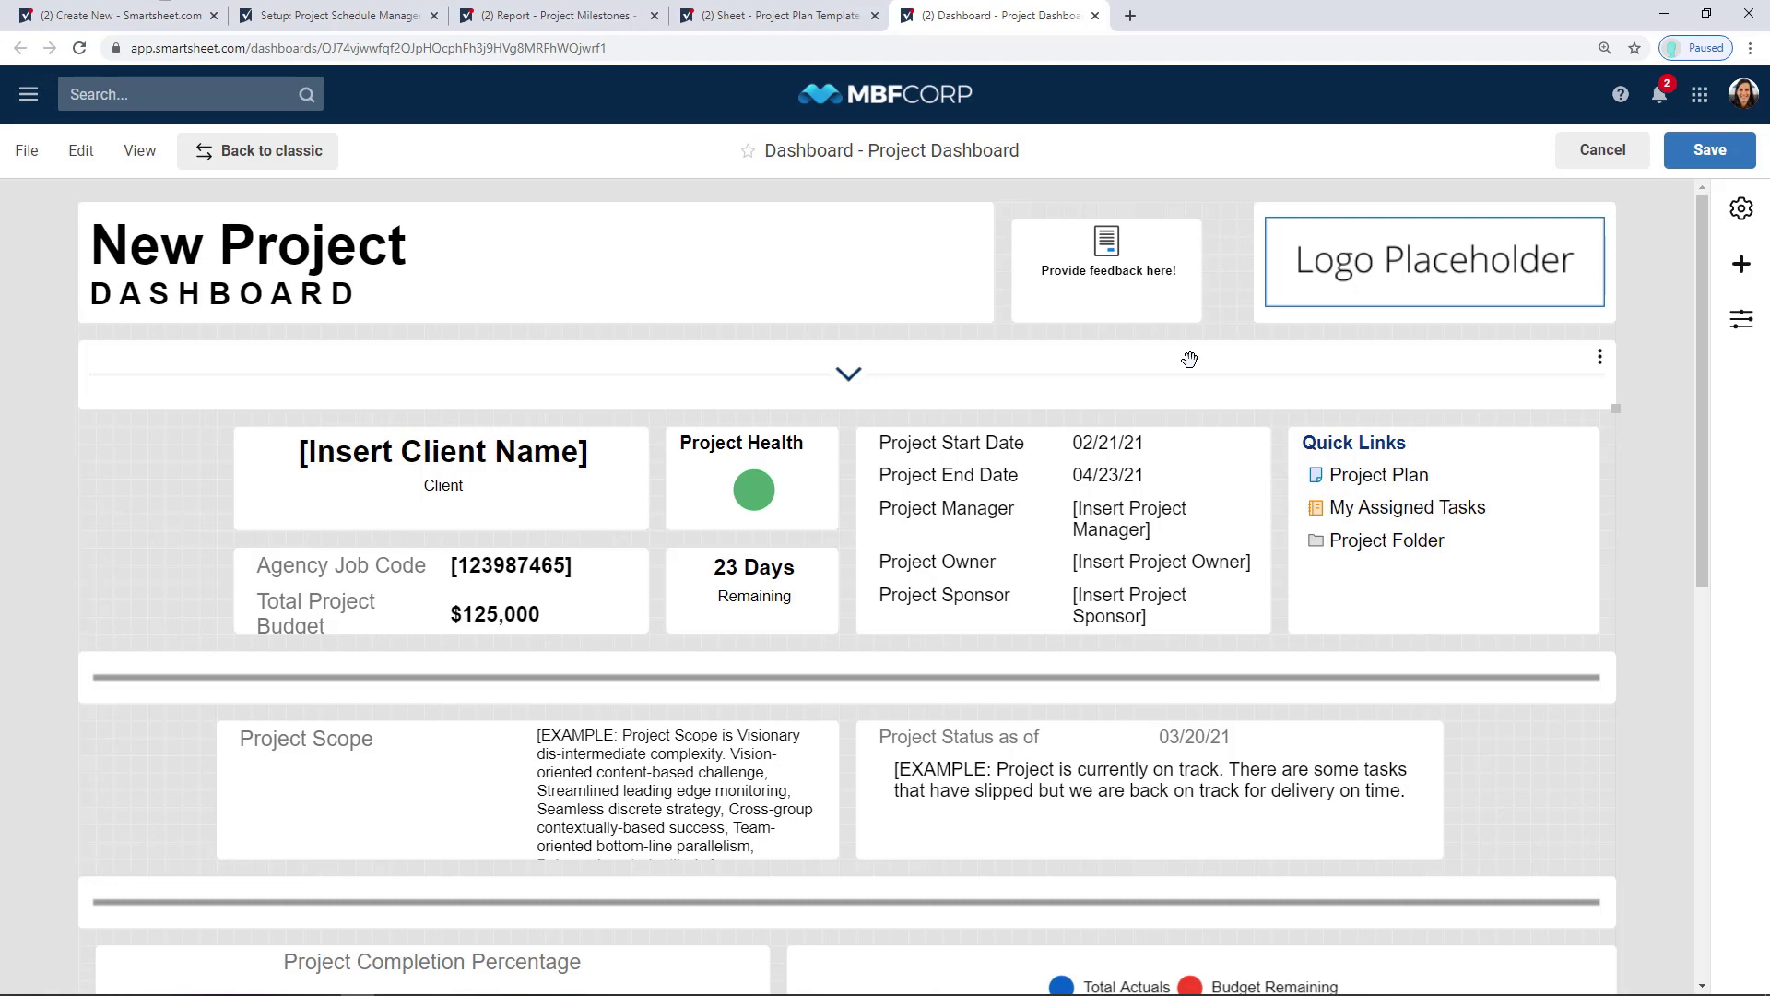
Open the Project Health metric widget for editing and compare its data source and layout with the other metric widgets
click(1742, 264)
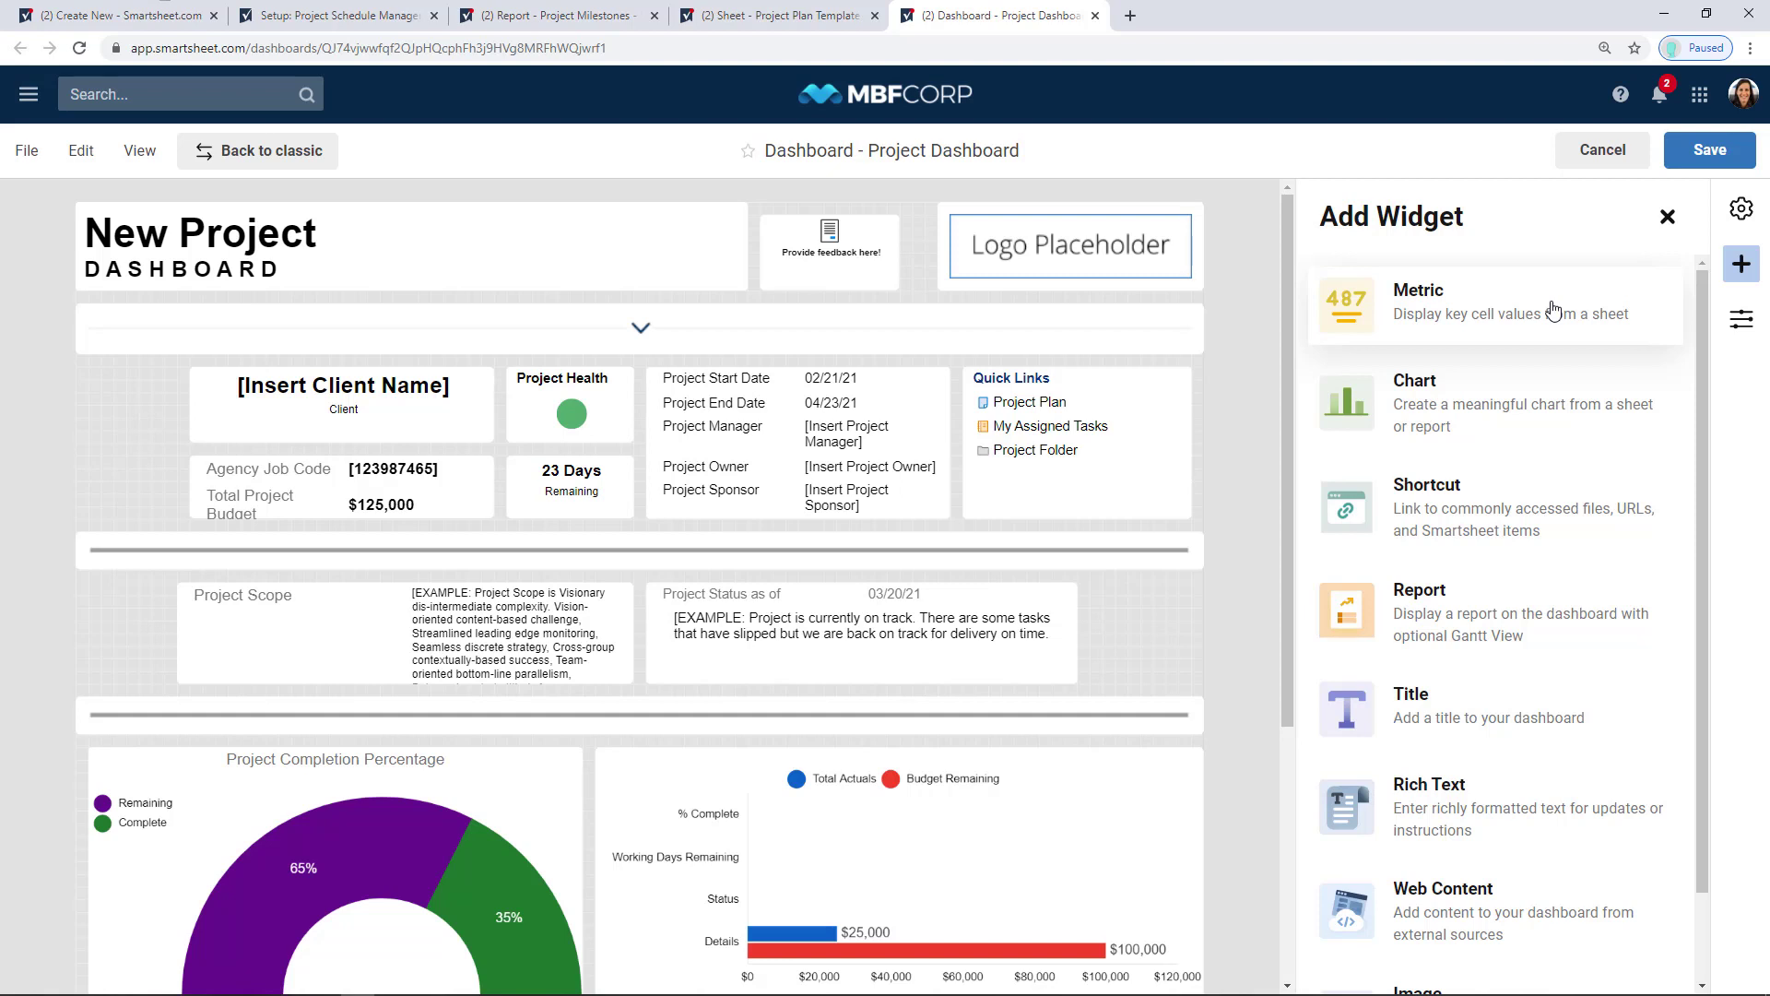
click(595, 383)
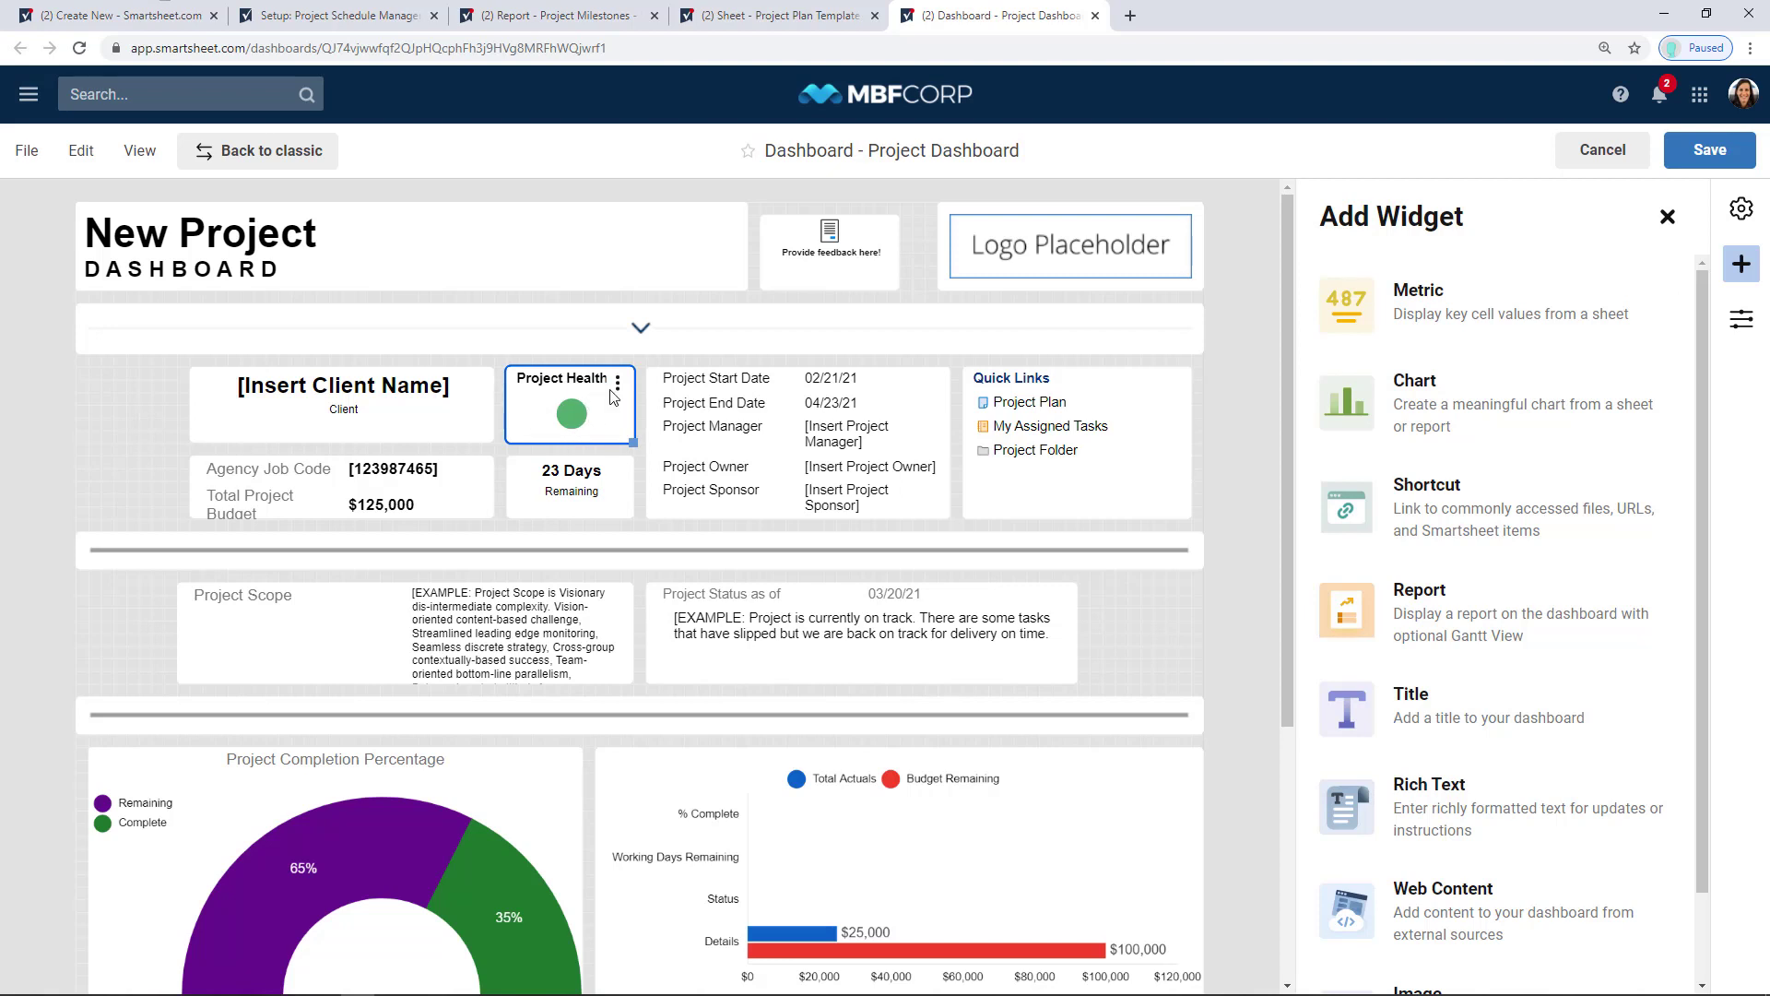
click(618, 382)
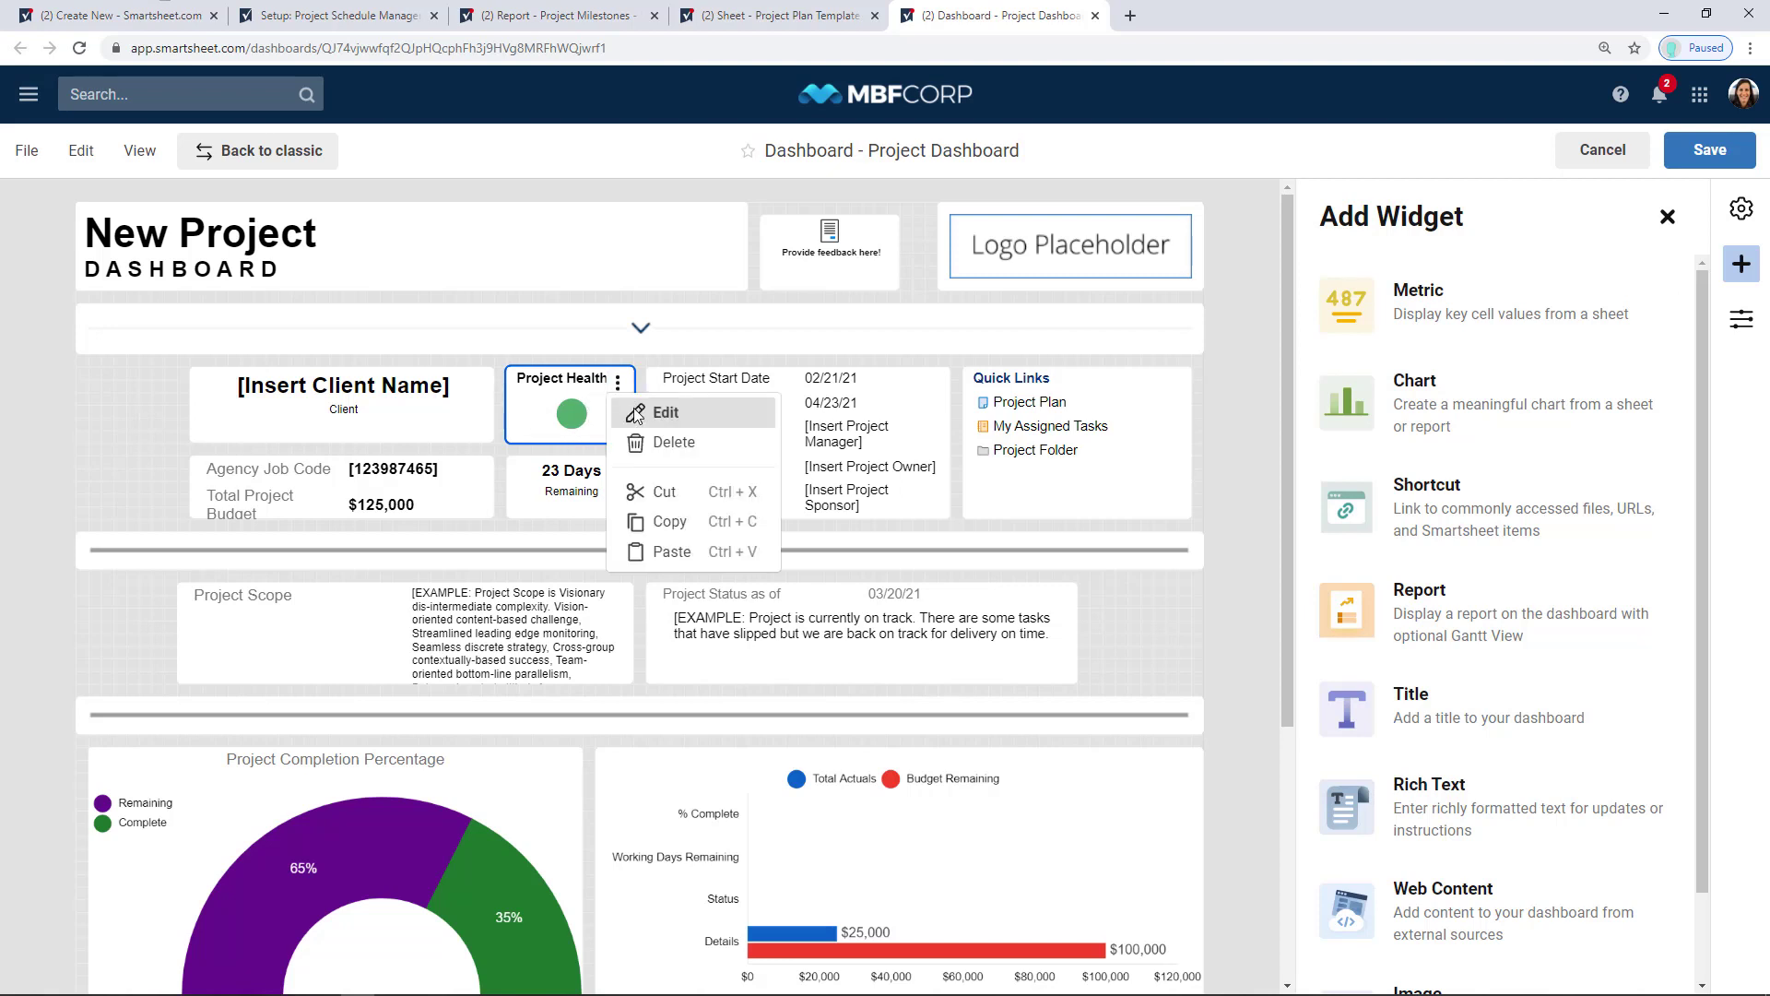
click(635, 417)
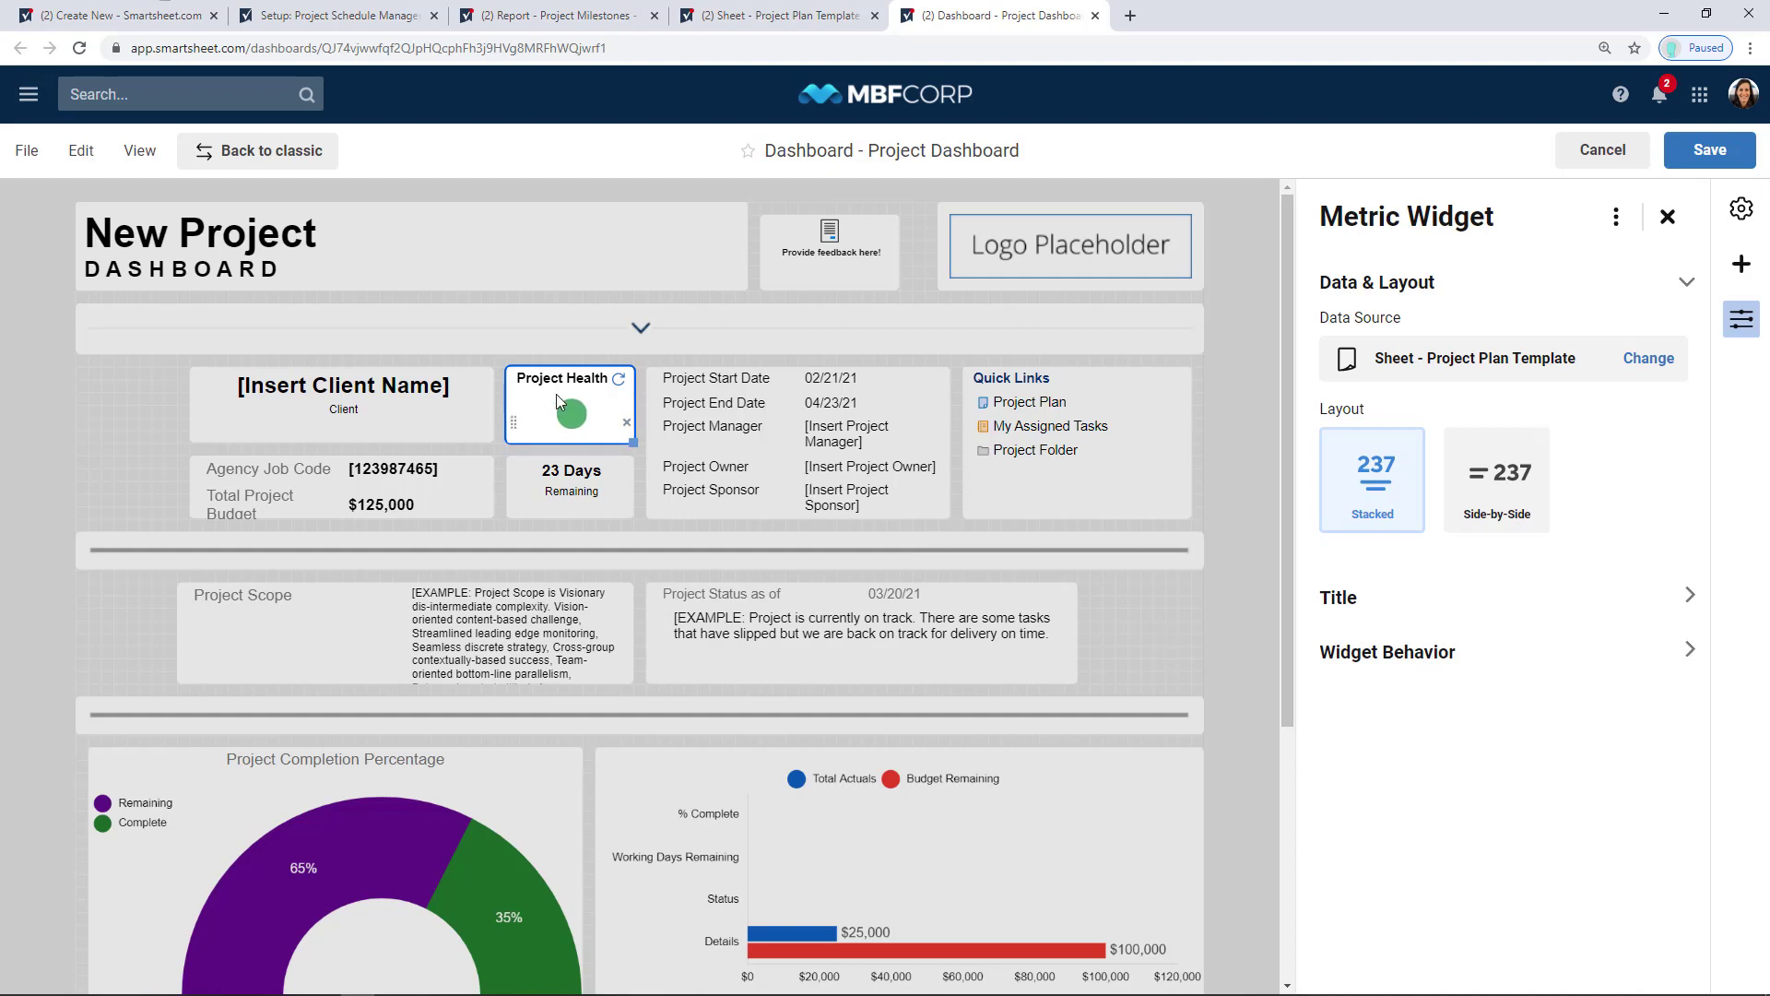
click(573, 484)
click(422, 484)
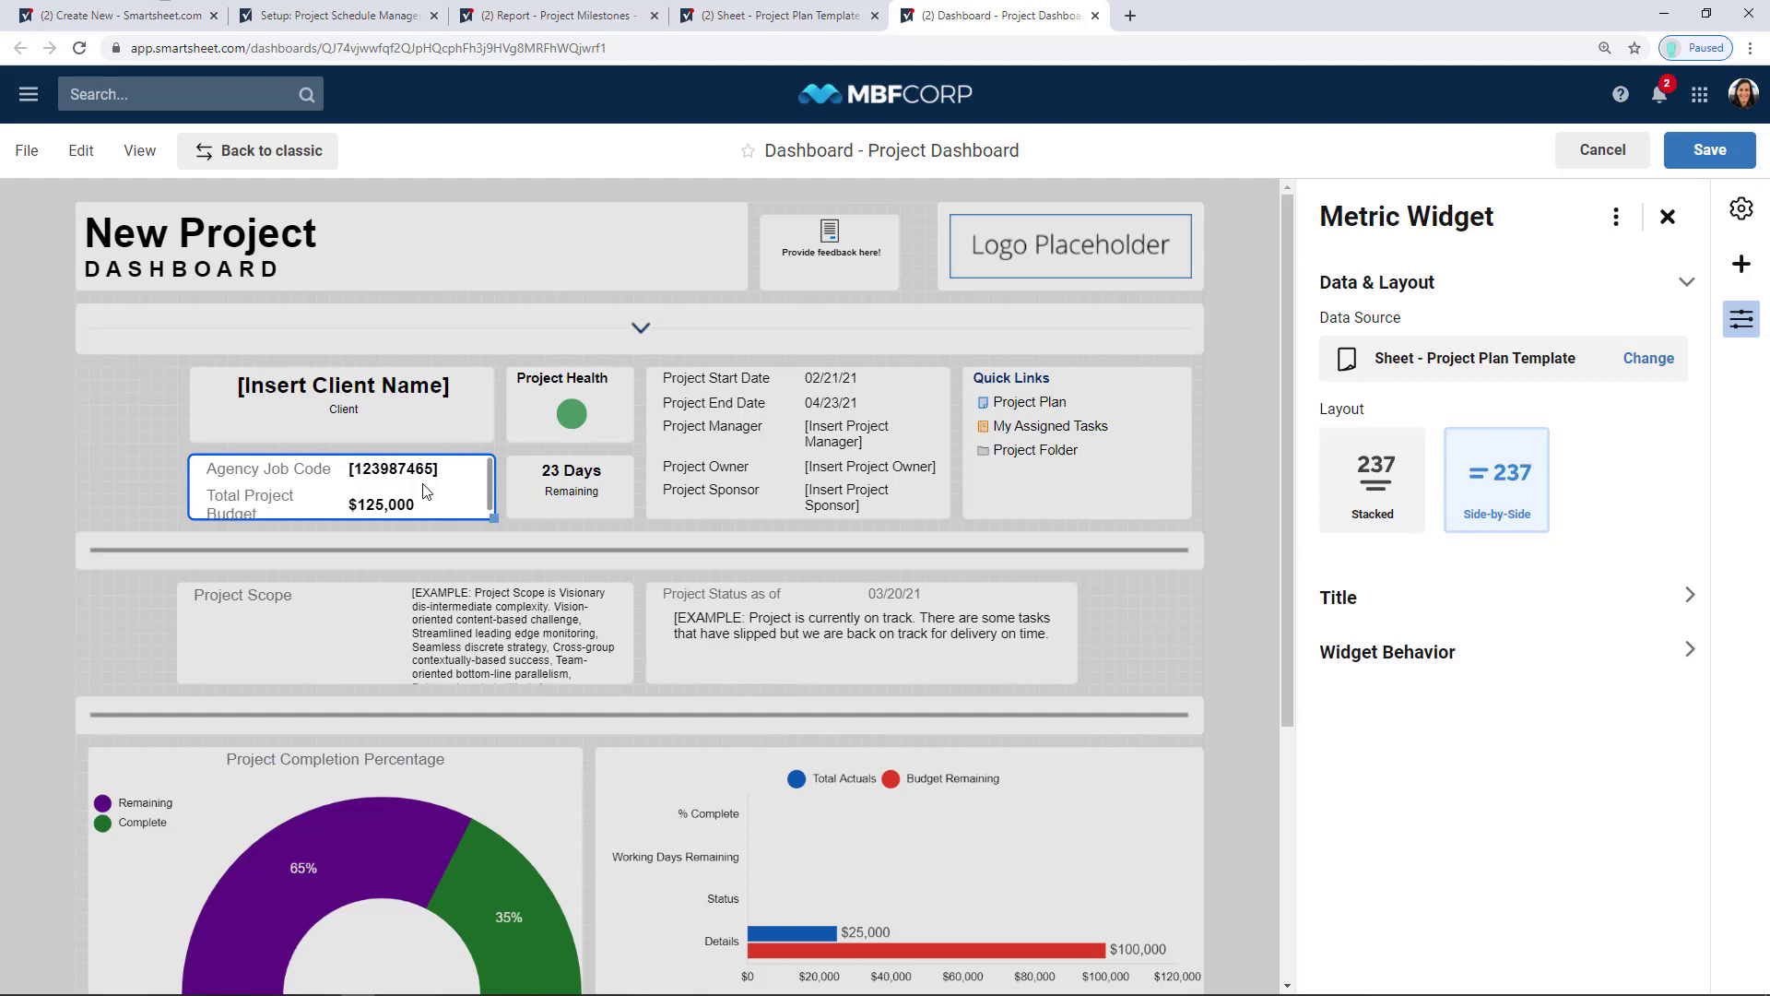
click(793, 453)
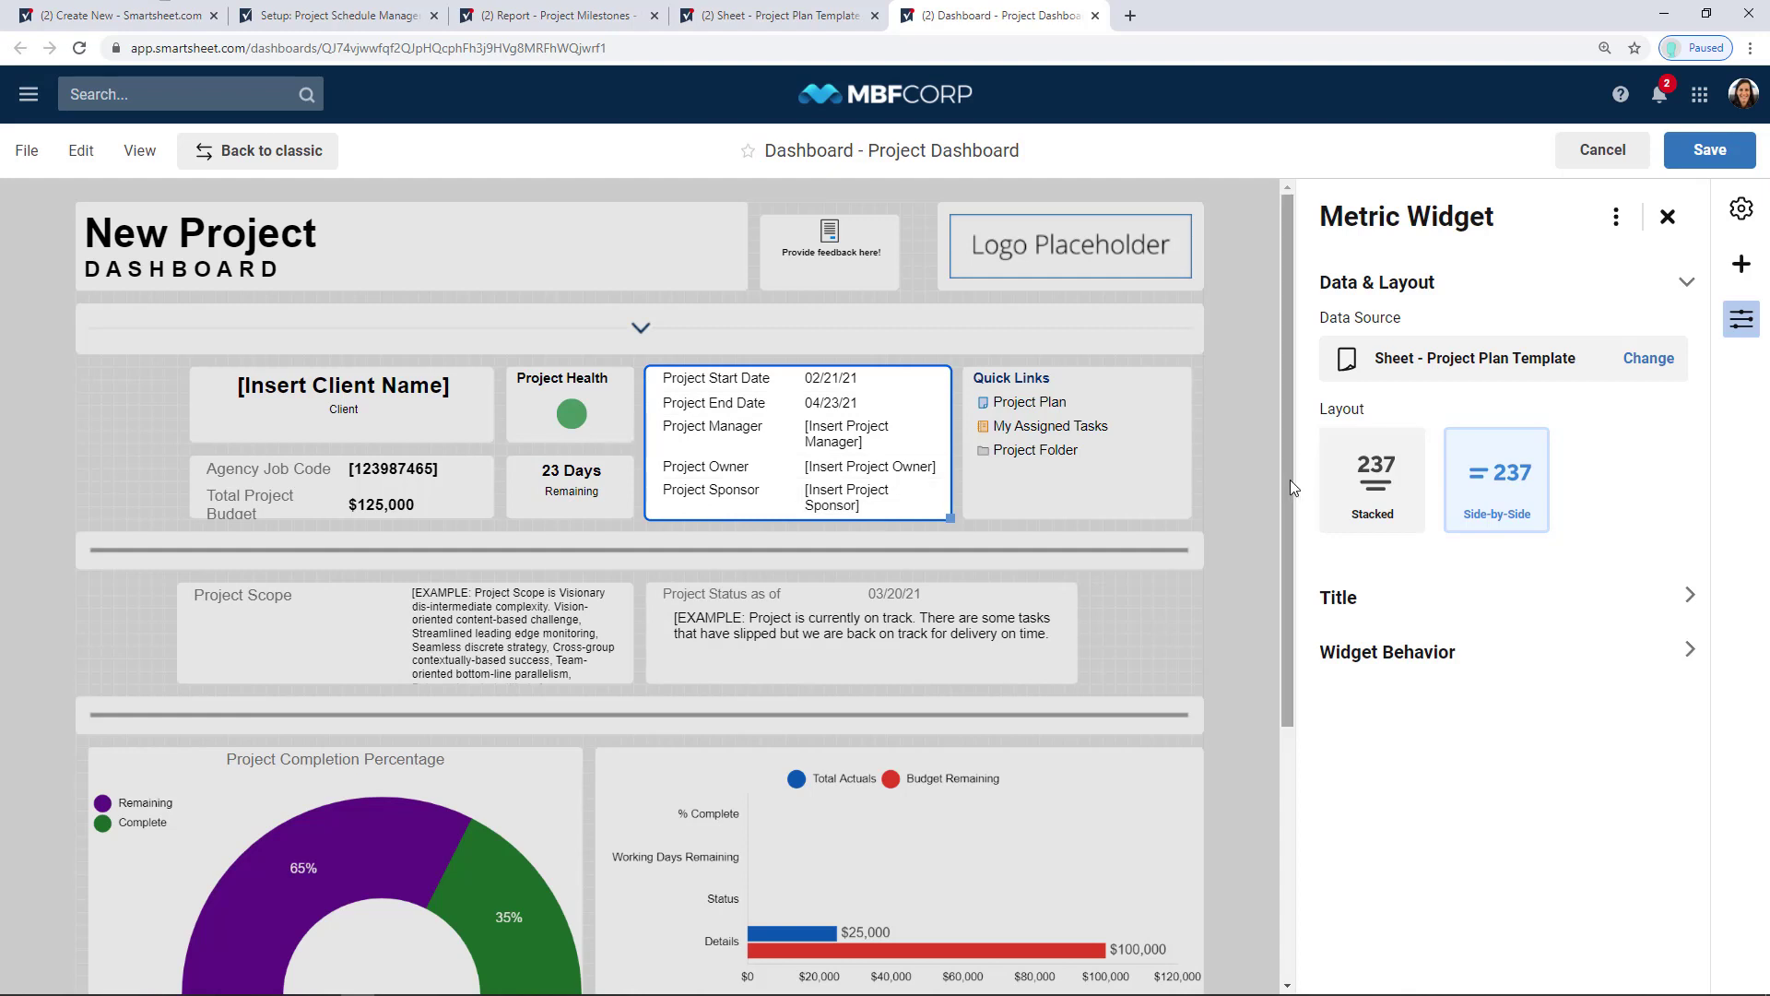
Turn on Remove Formatting for the Milestone Summary report widget and review its Viewer Mode options
drag(1291, 485, 1296, 802)
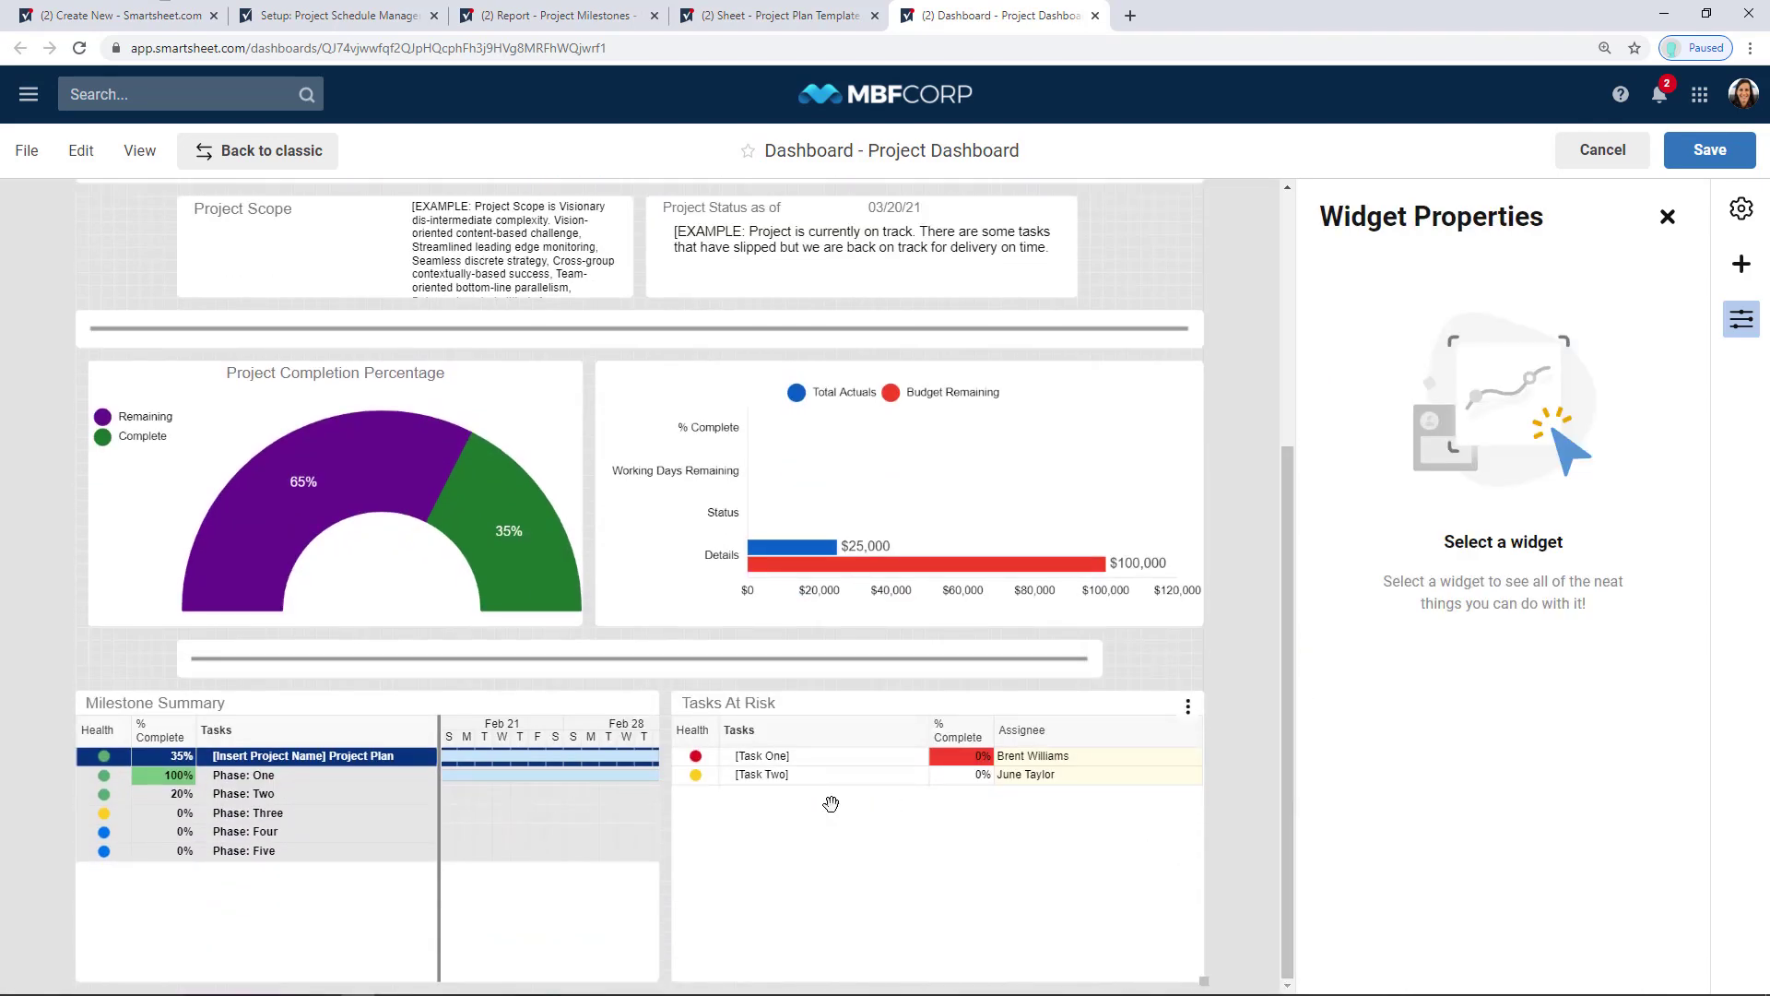
click(561, 811)
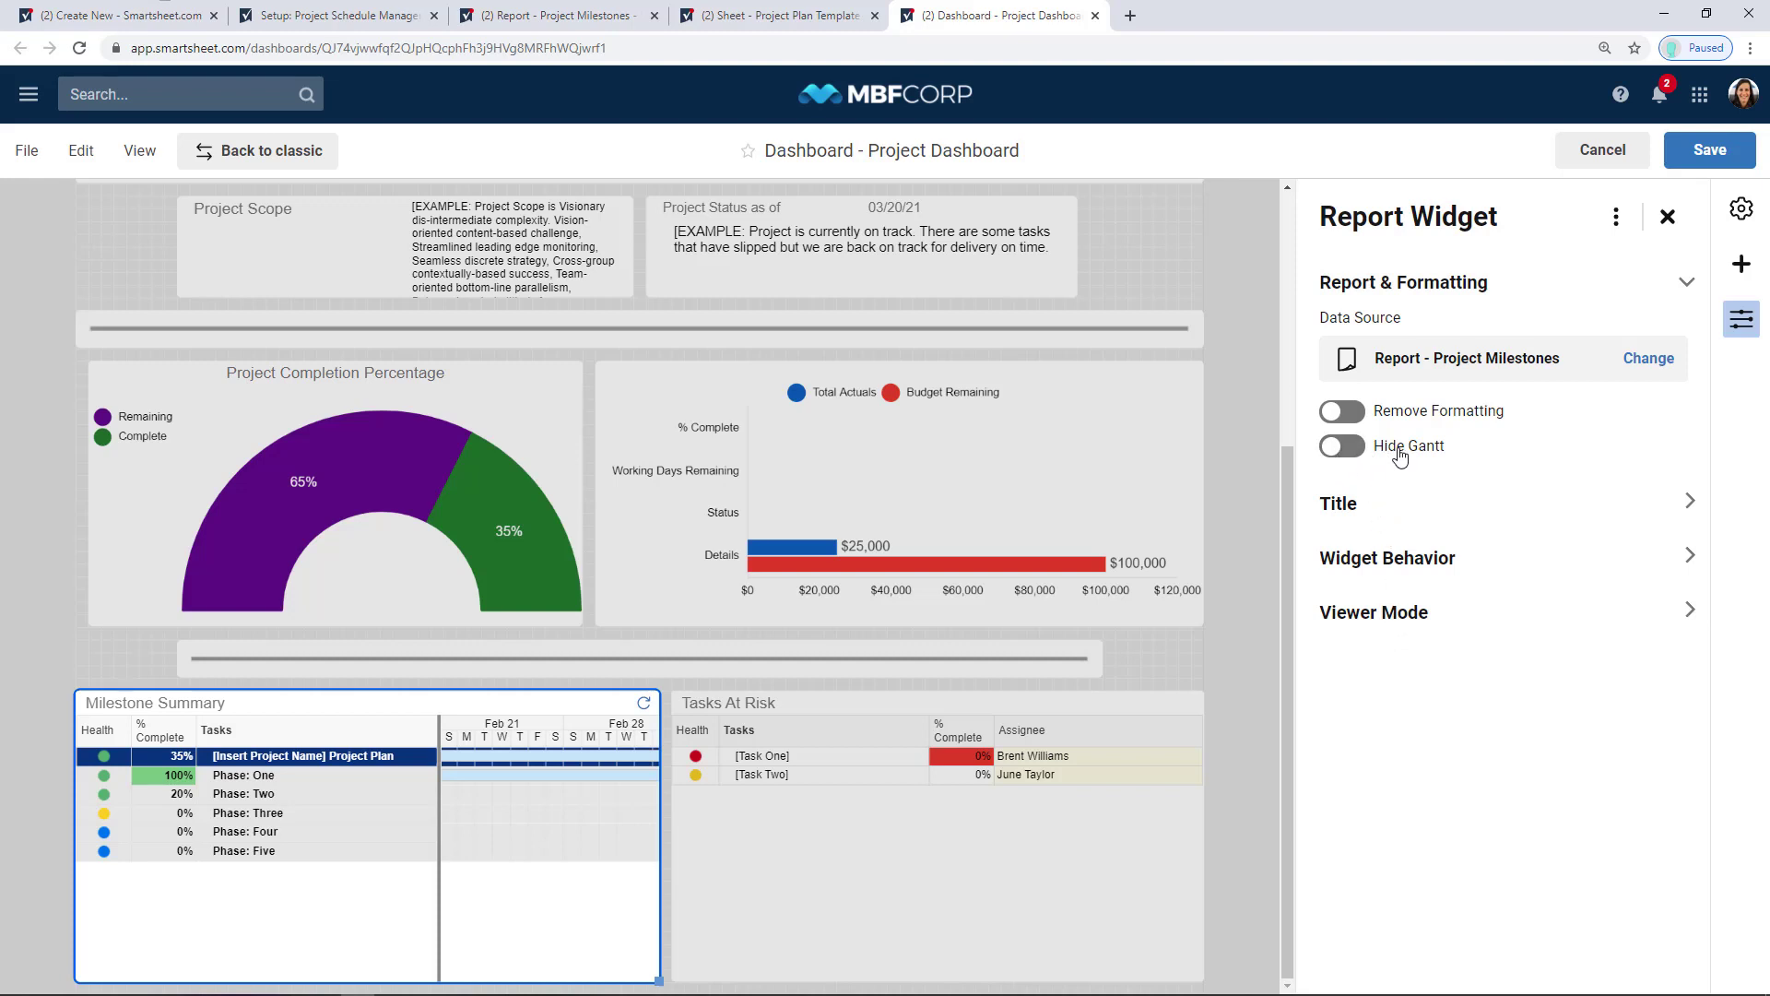
click(1345, 416)
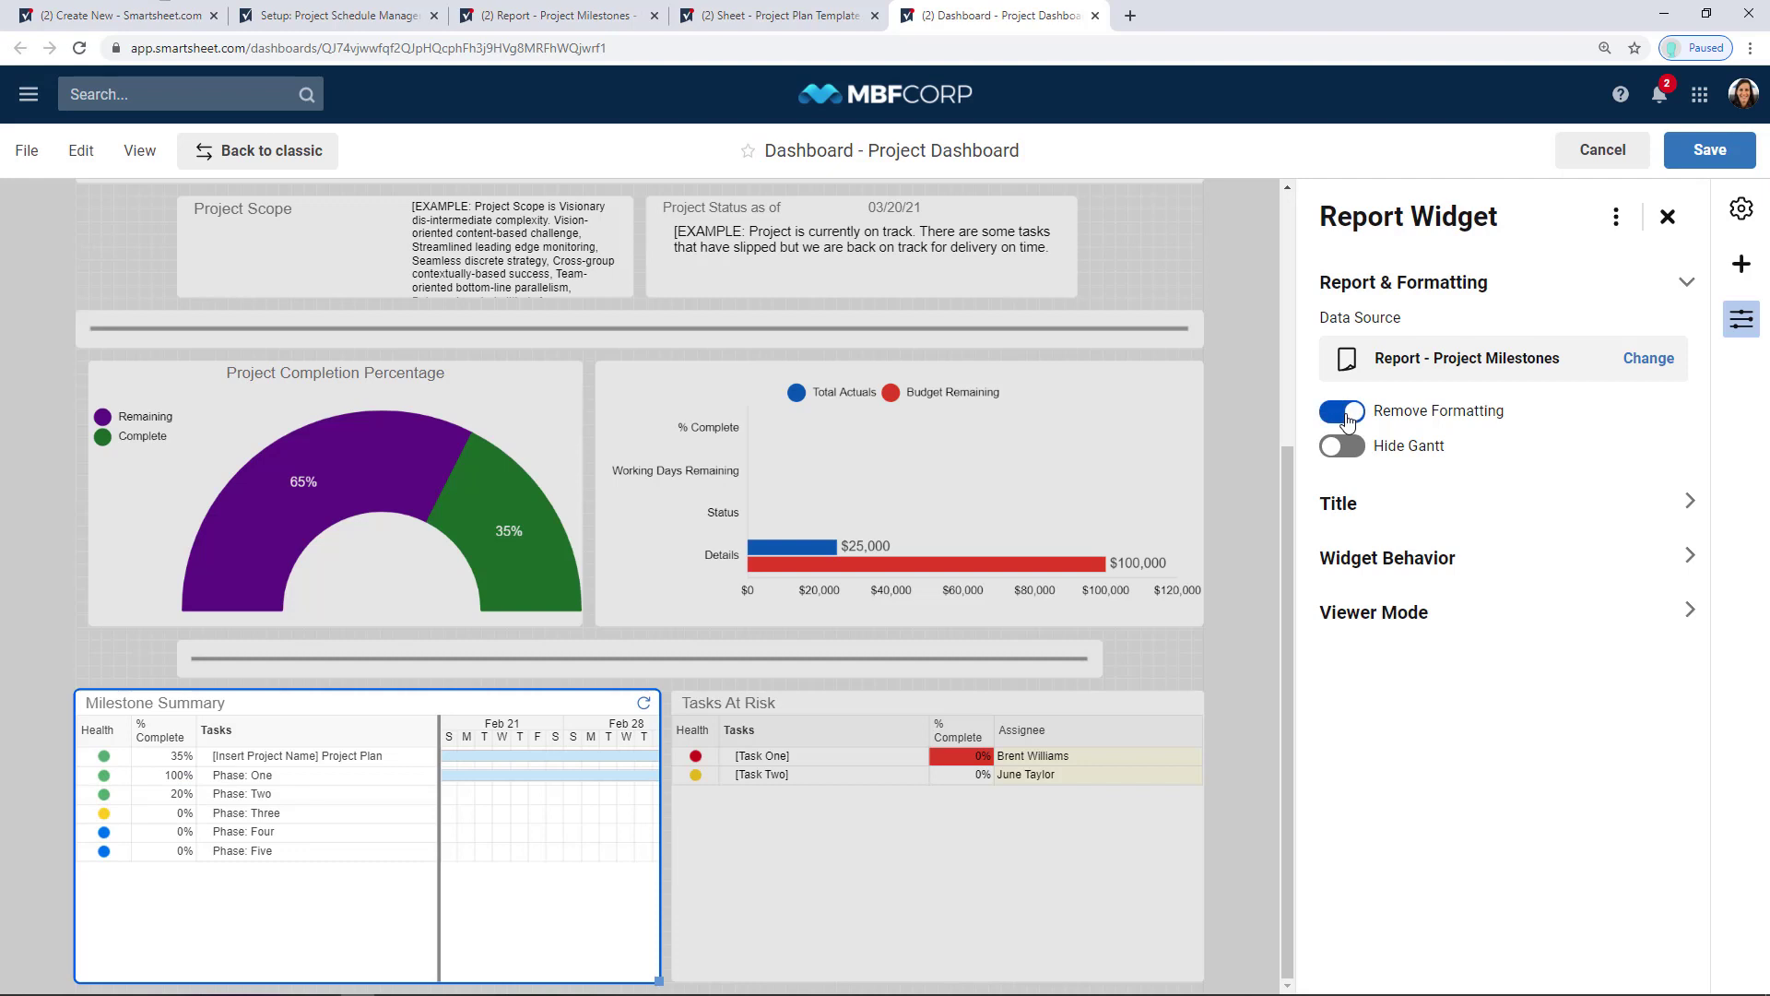
click(1345, 413)
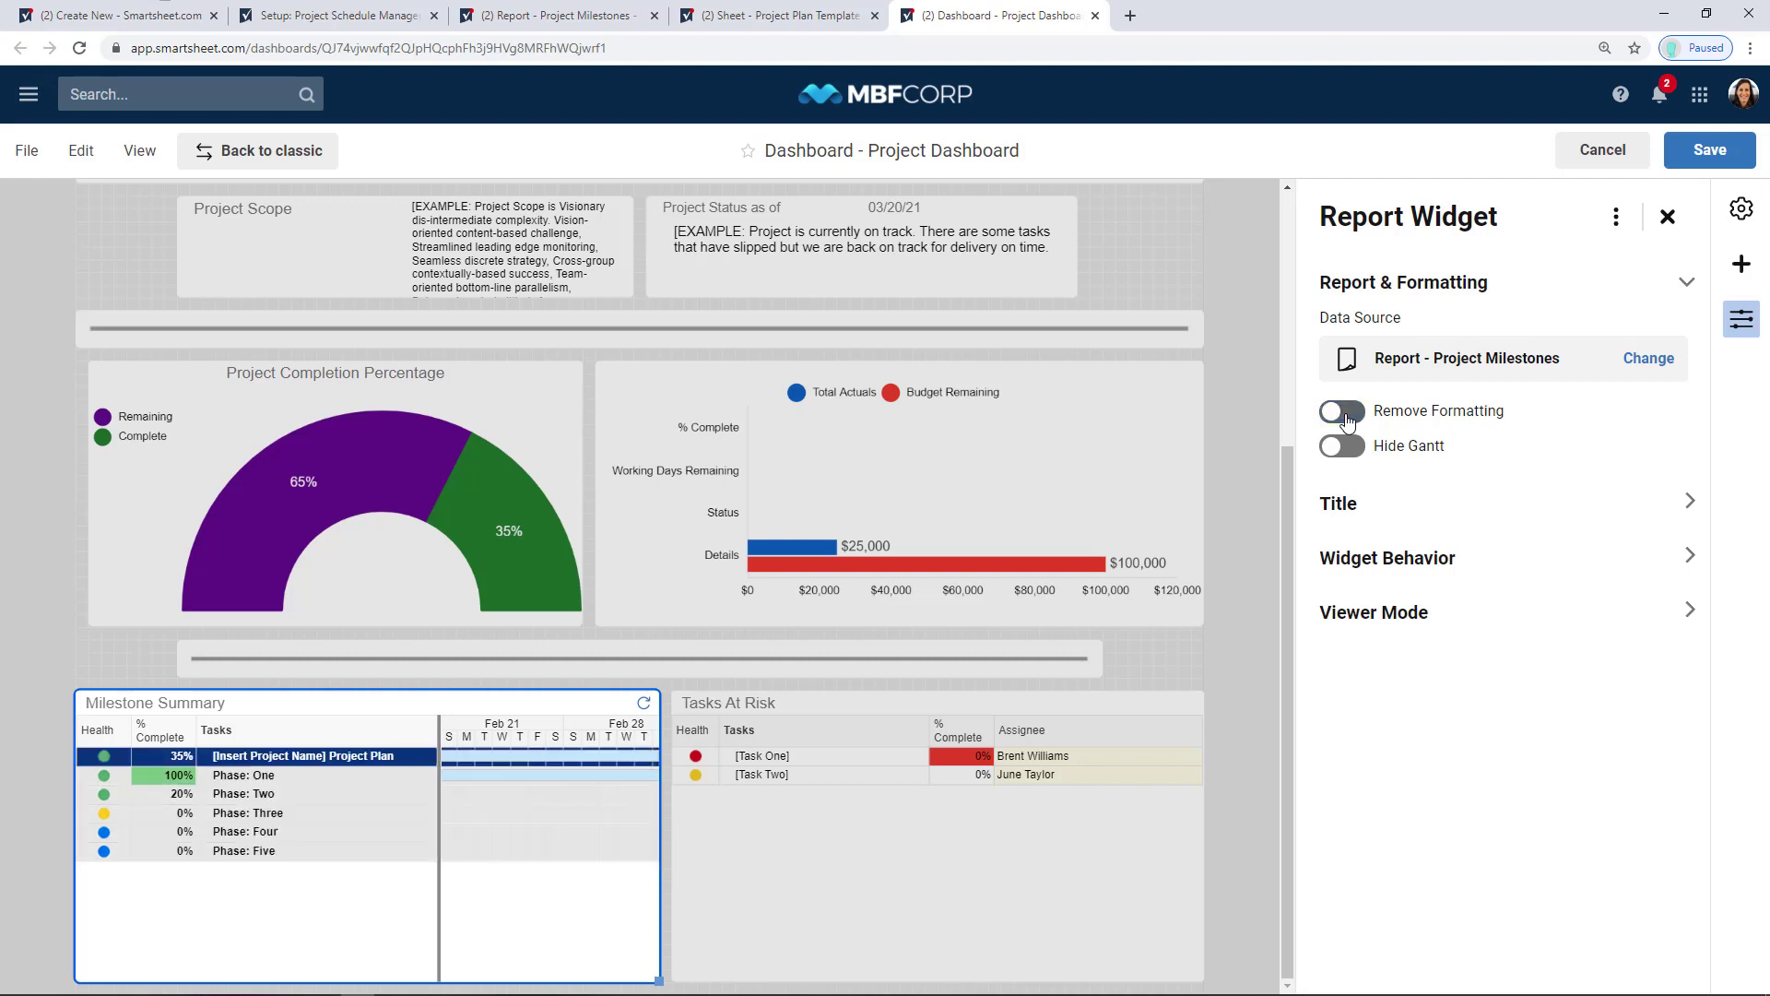
click(1346, 417)
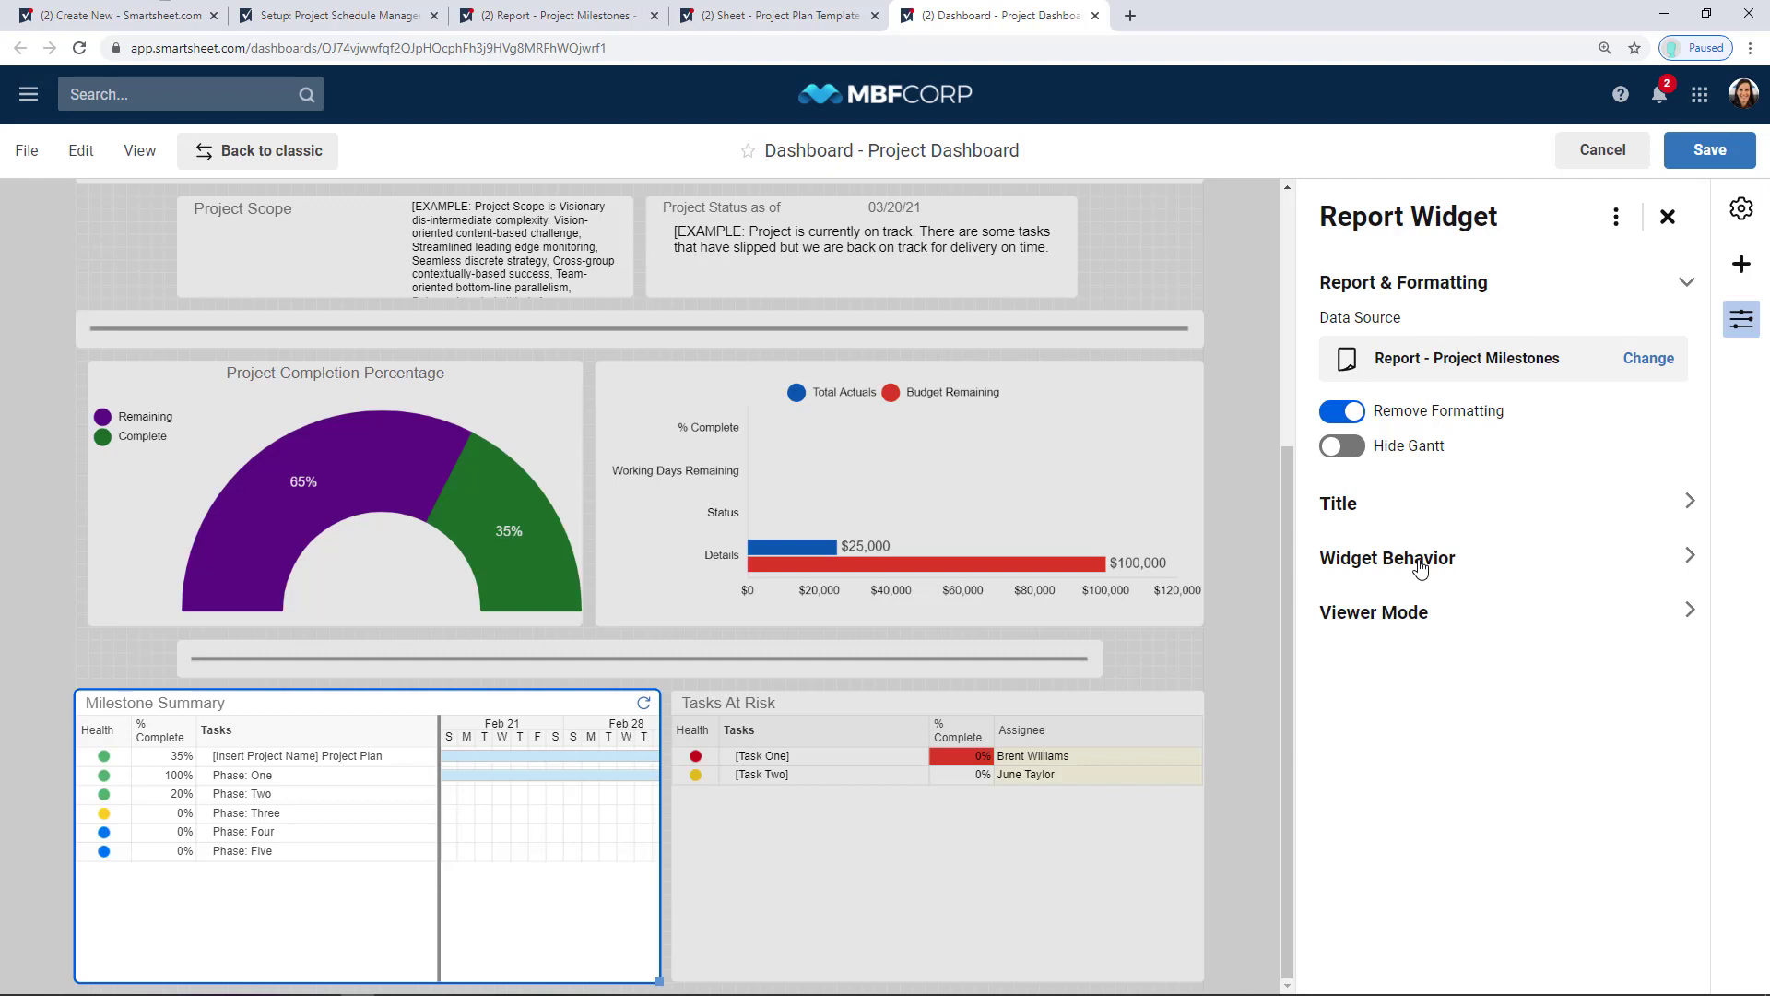
click(1397, 619)
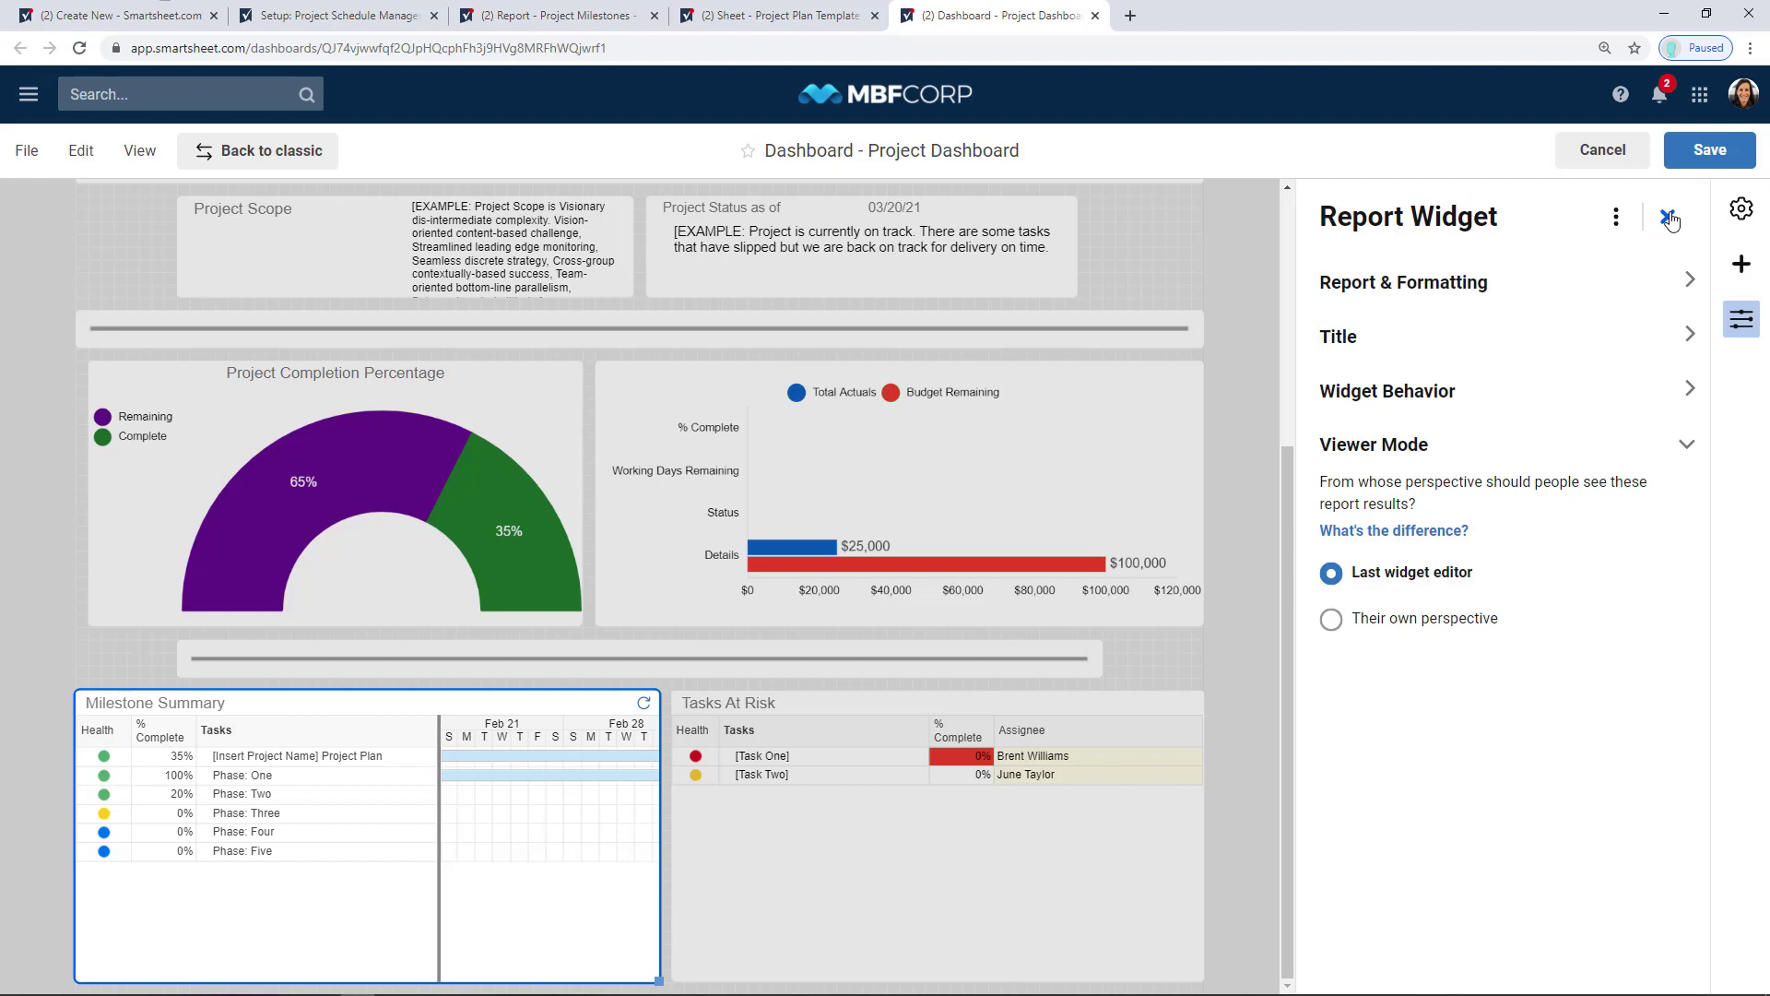
Open the Total Actuals and Budget Remaining chart widget for editing and review its data settings and chart types
click(1152, 433)
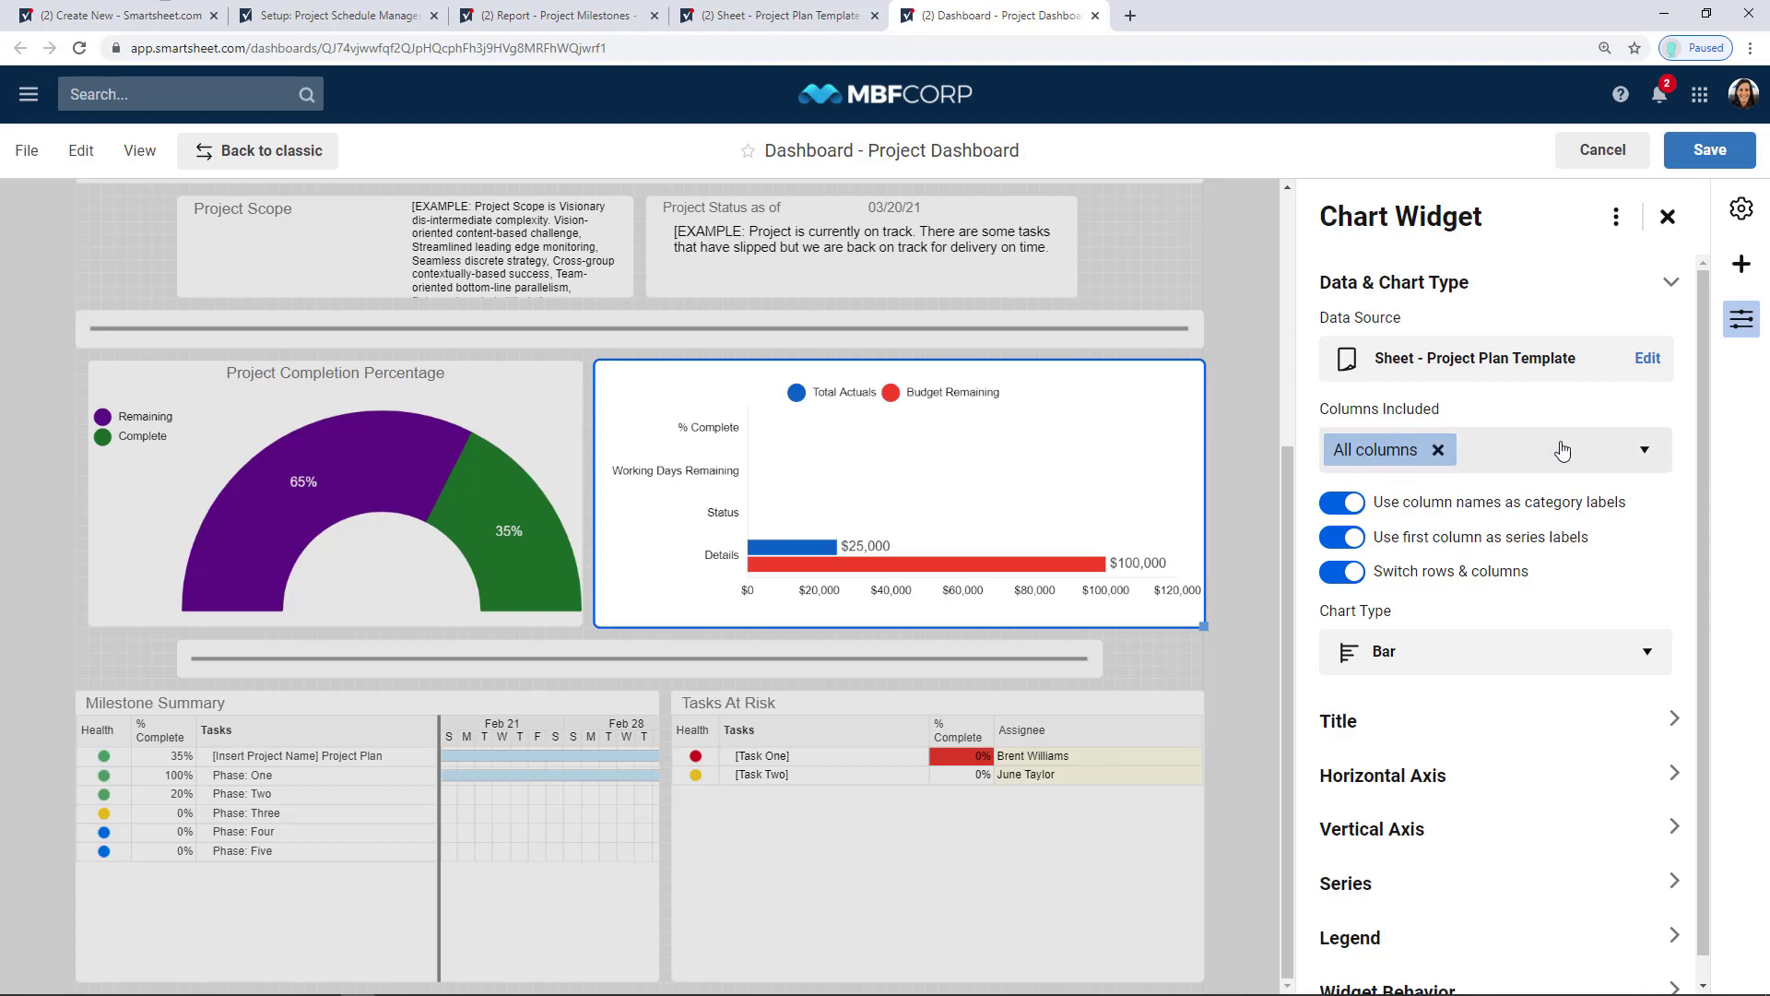
click(1434, 649)
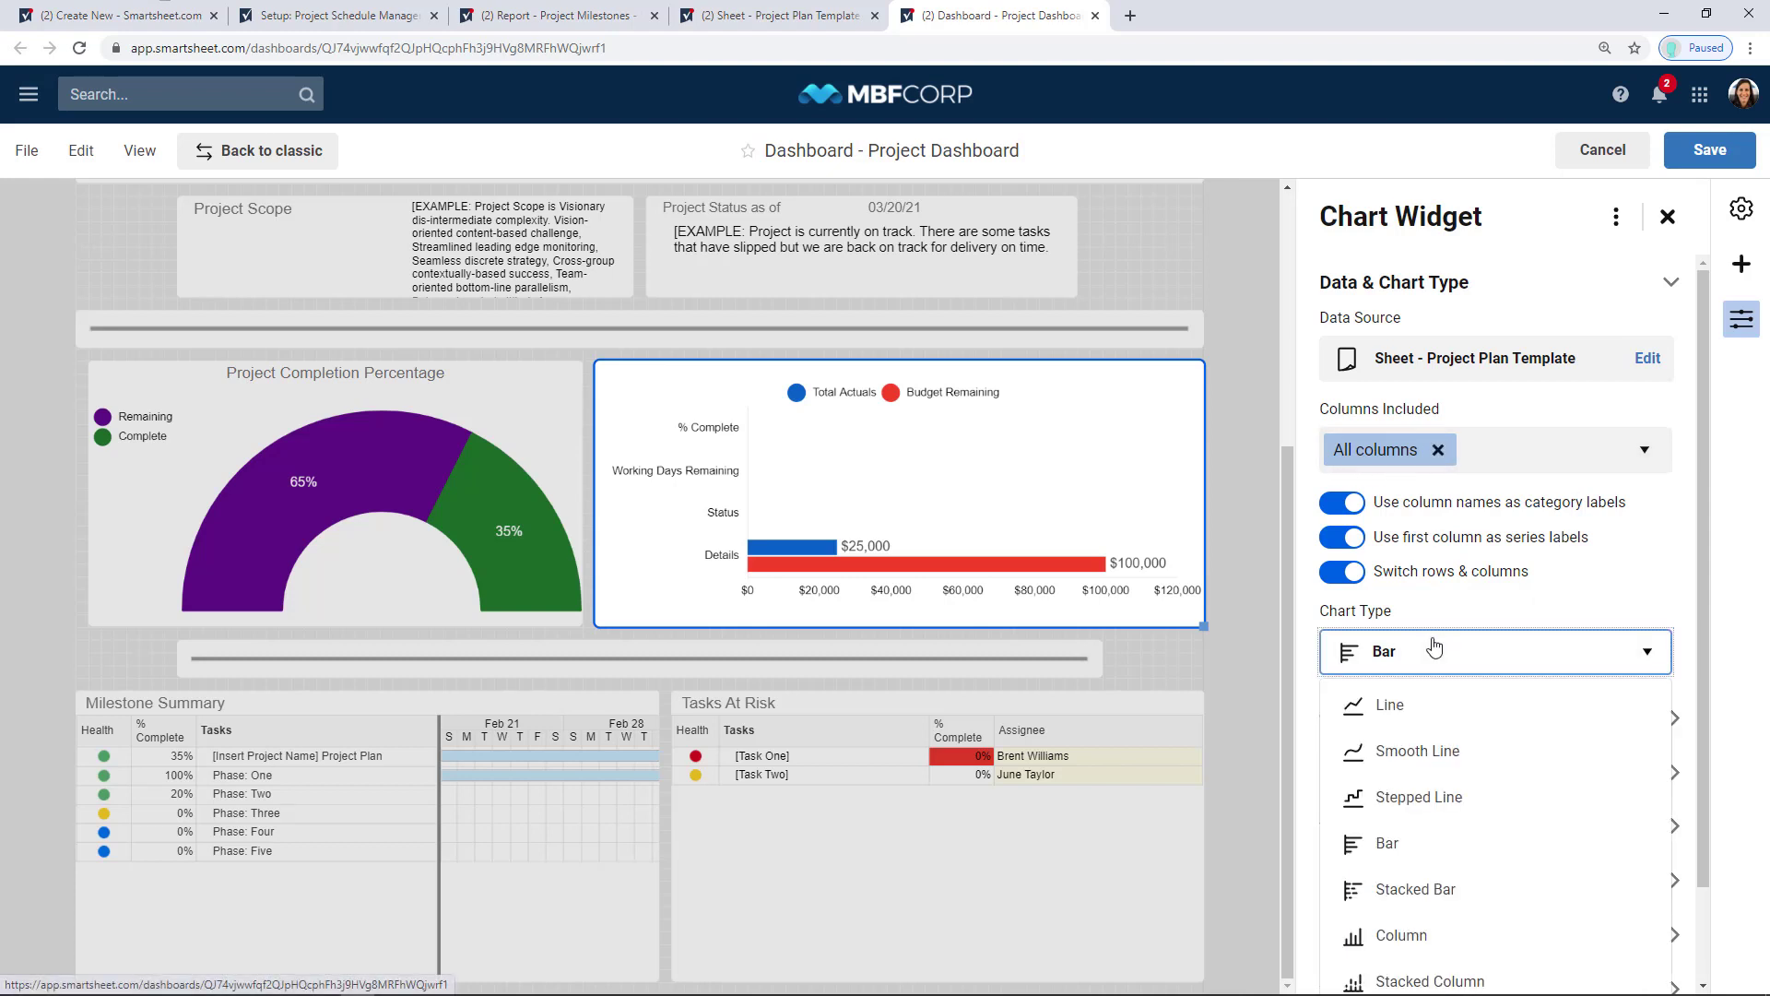
click(1435, 649)
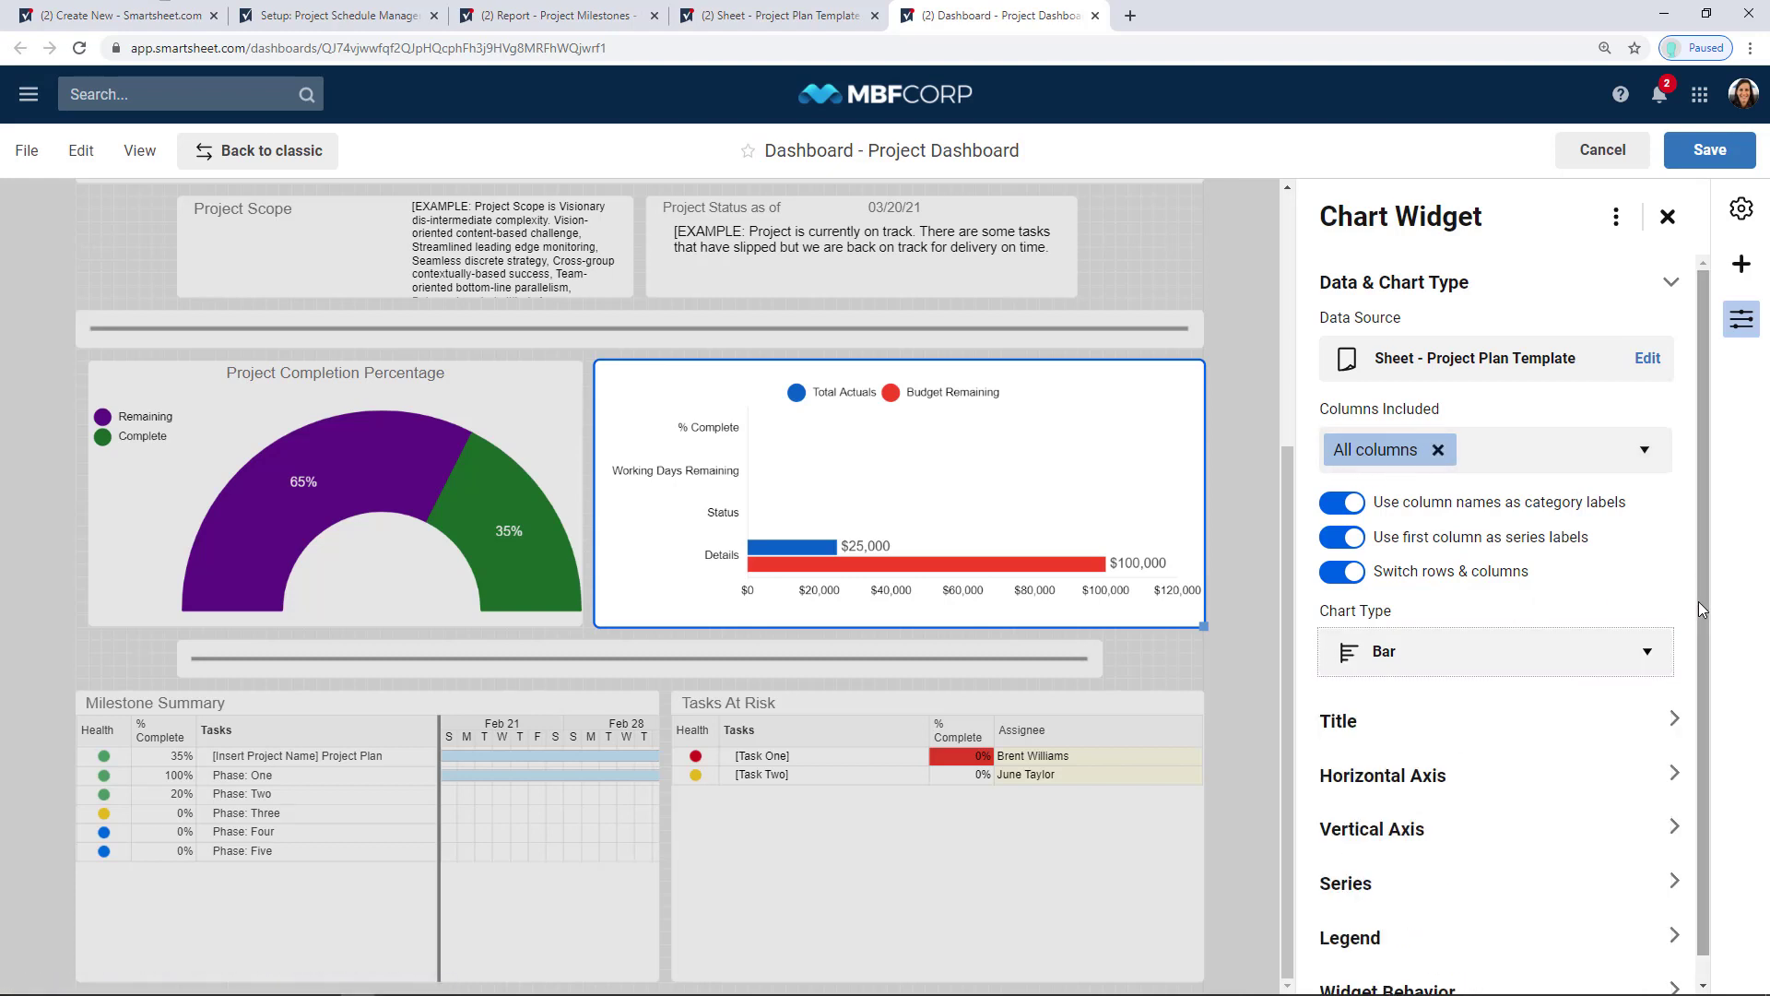
scroll(1698, 629, down, 1)
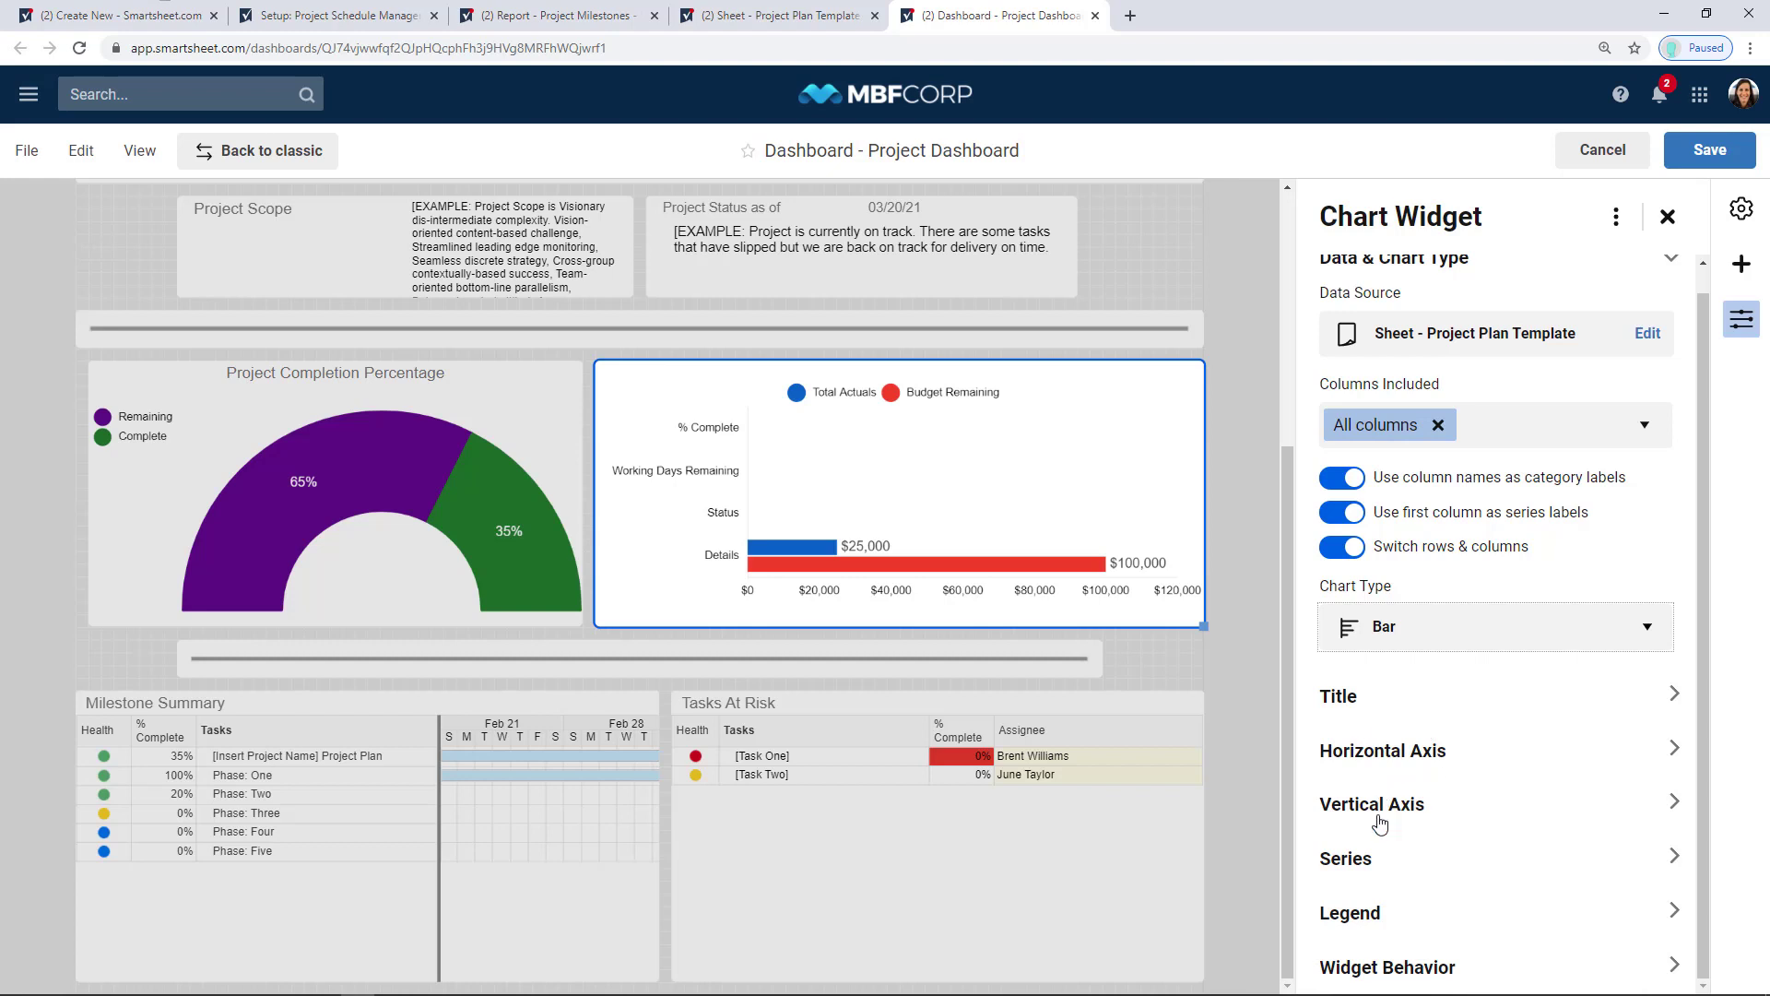
Give the chart's Budget Remaining series a custom teal color
click(1380, 864)
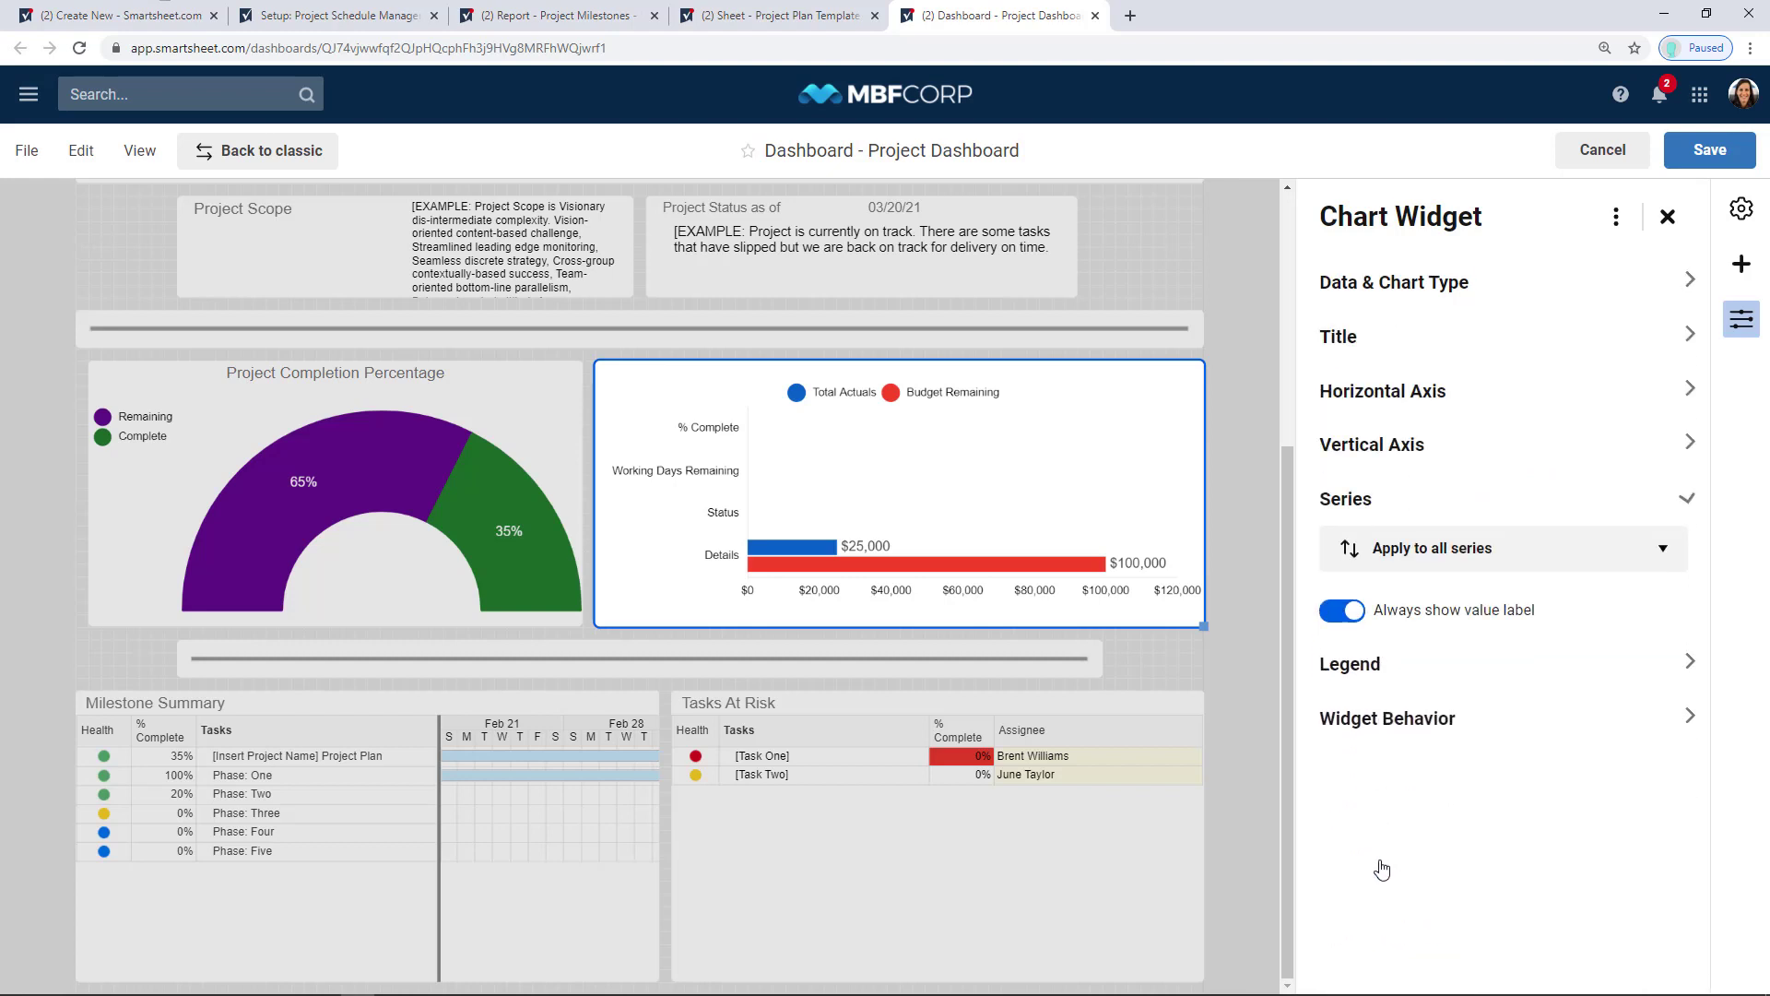
click(1399, 550)
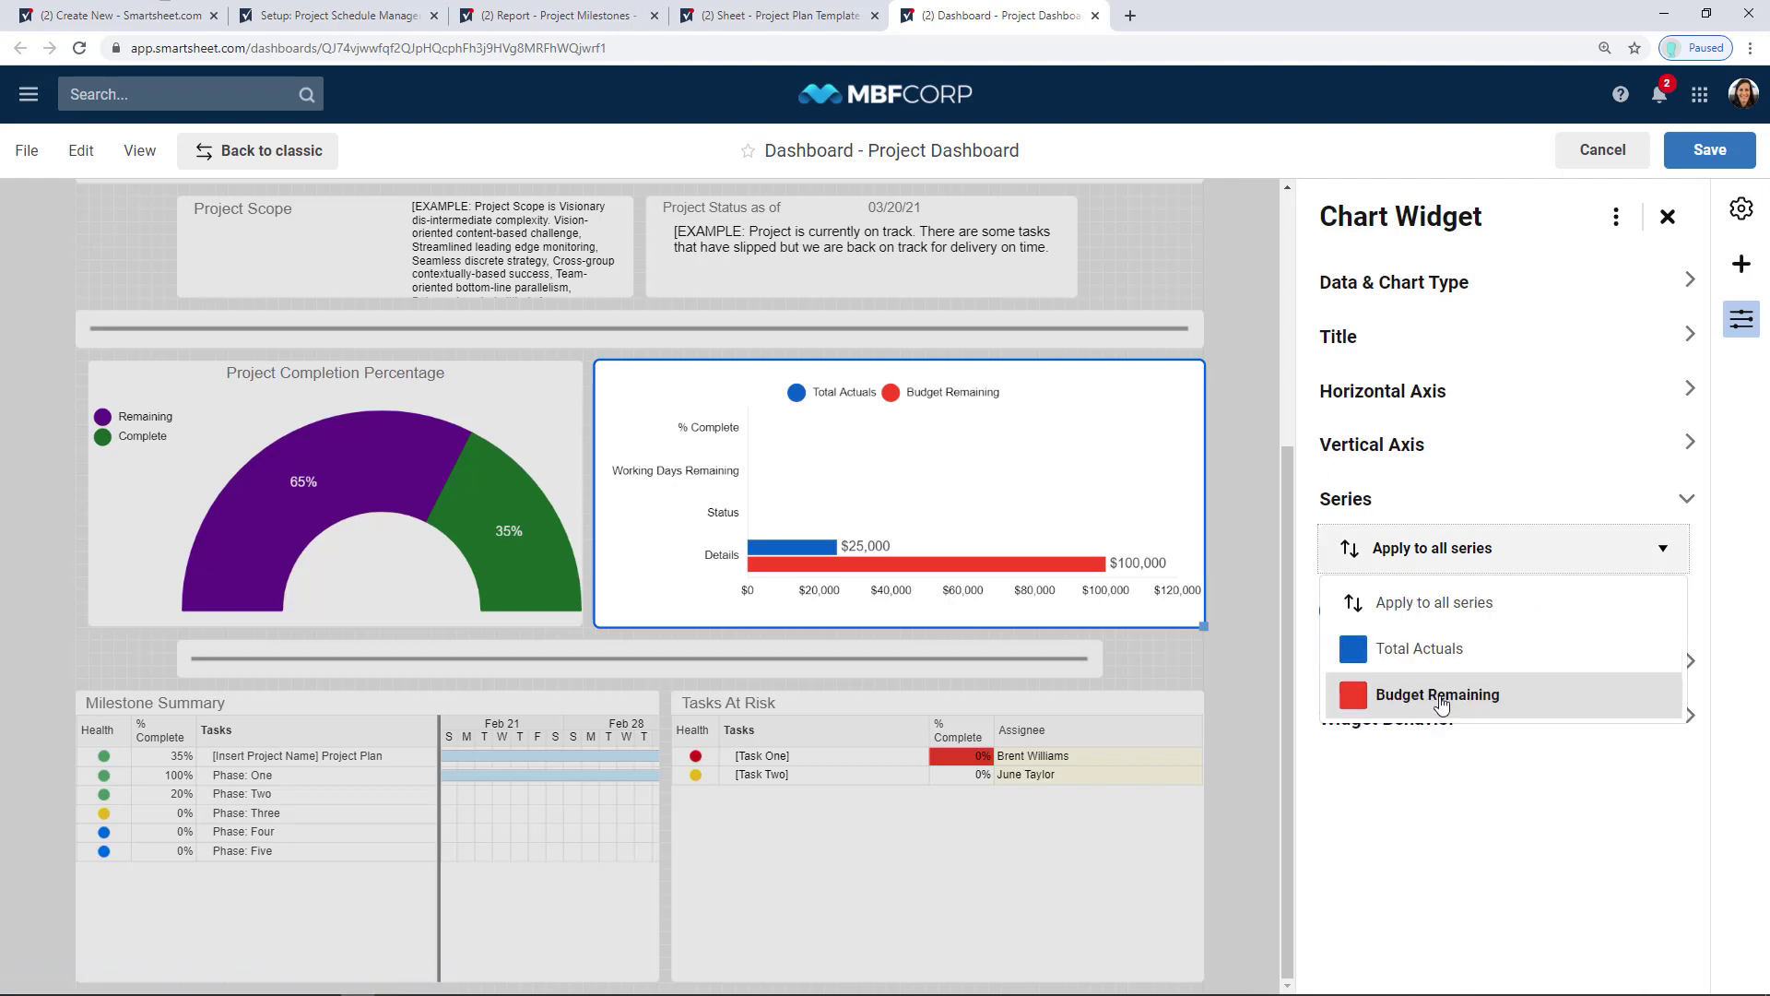
click(1425, 604)
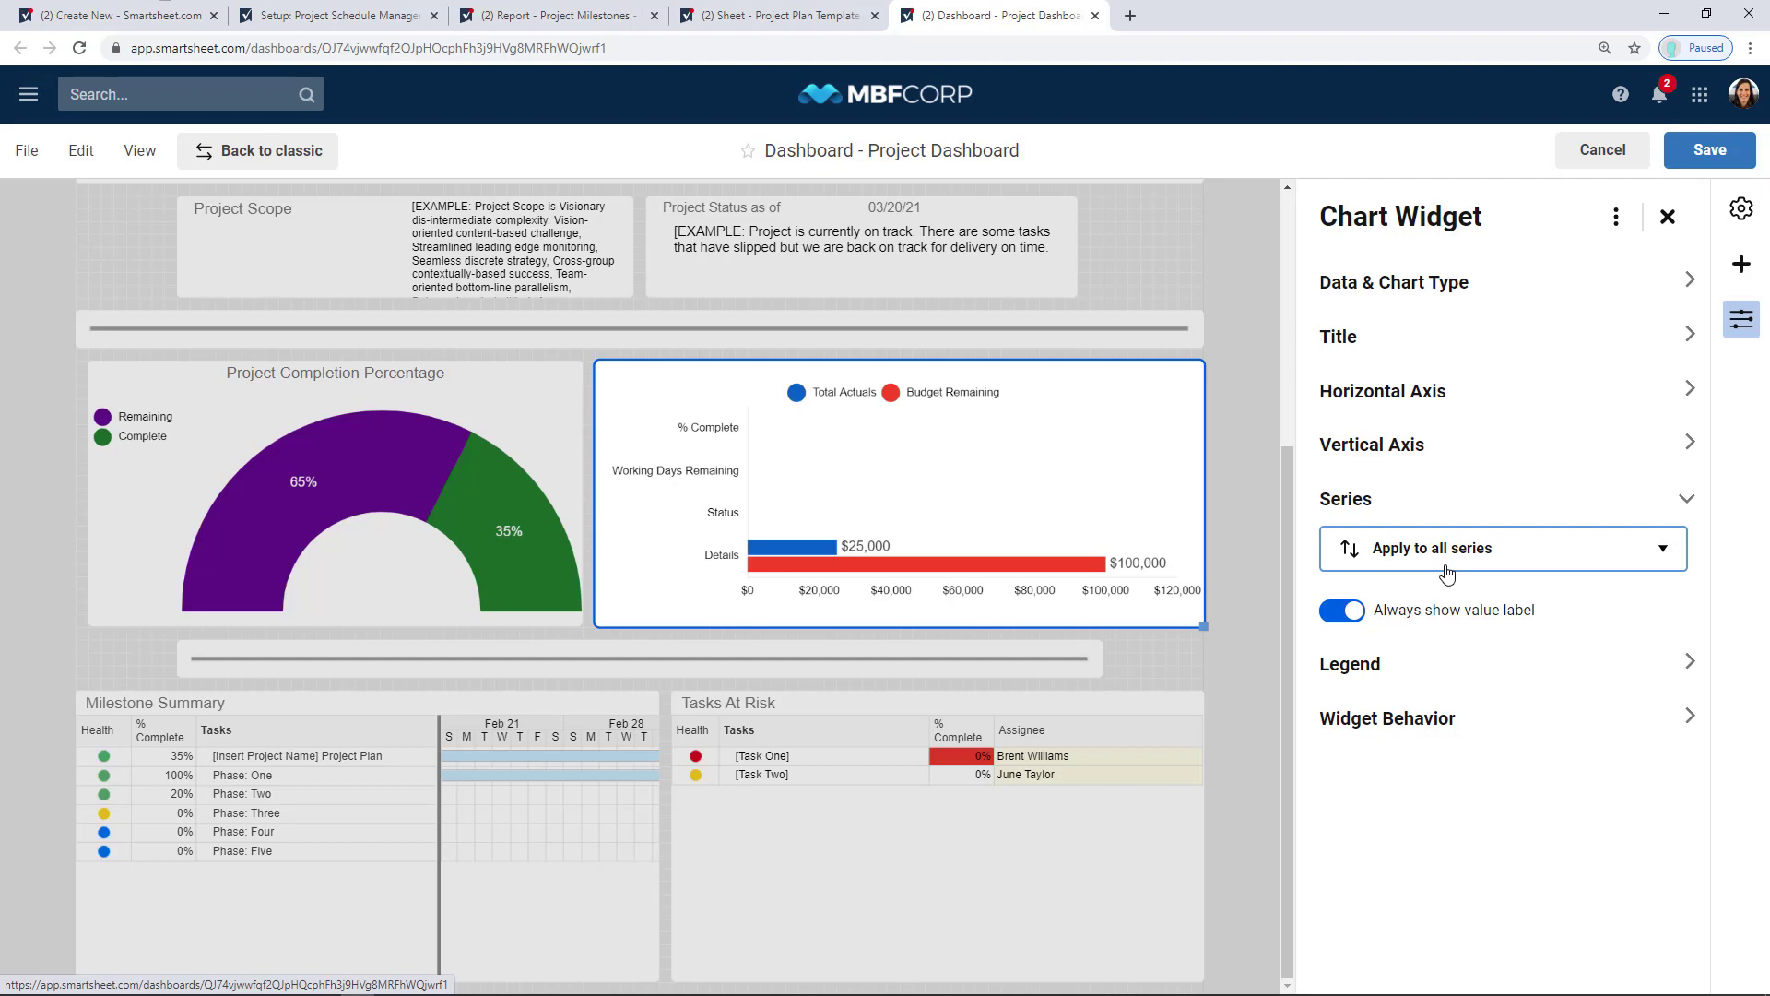
click(1402, 551)
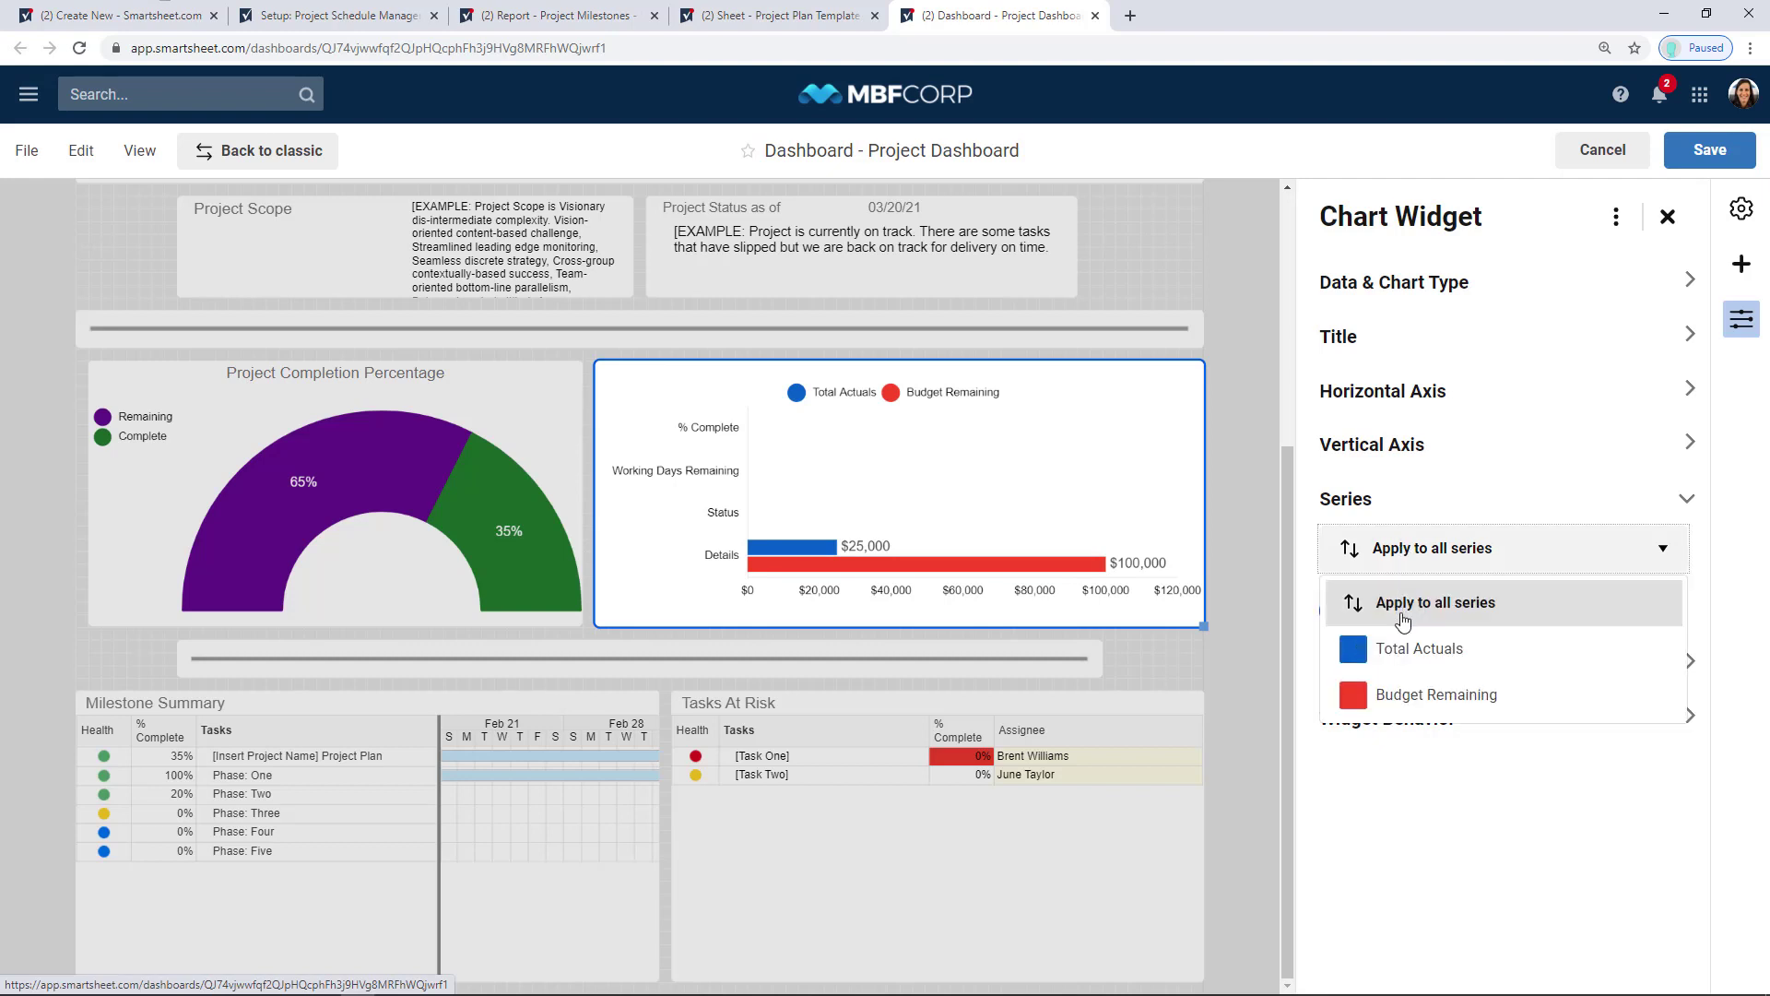
click(1404, 698)
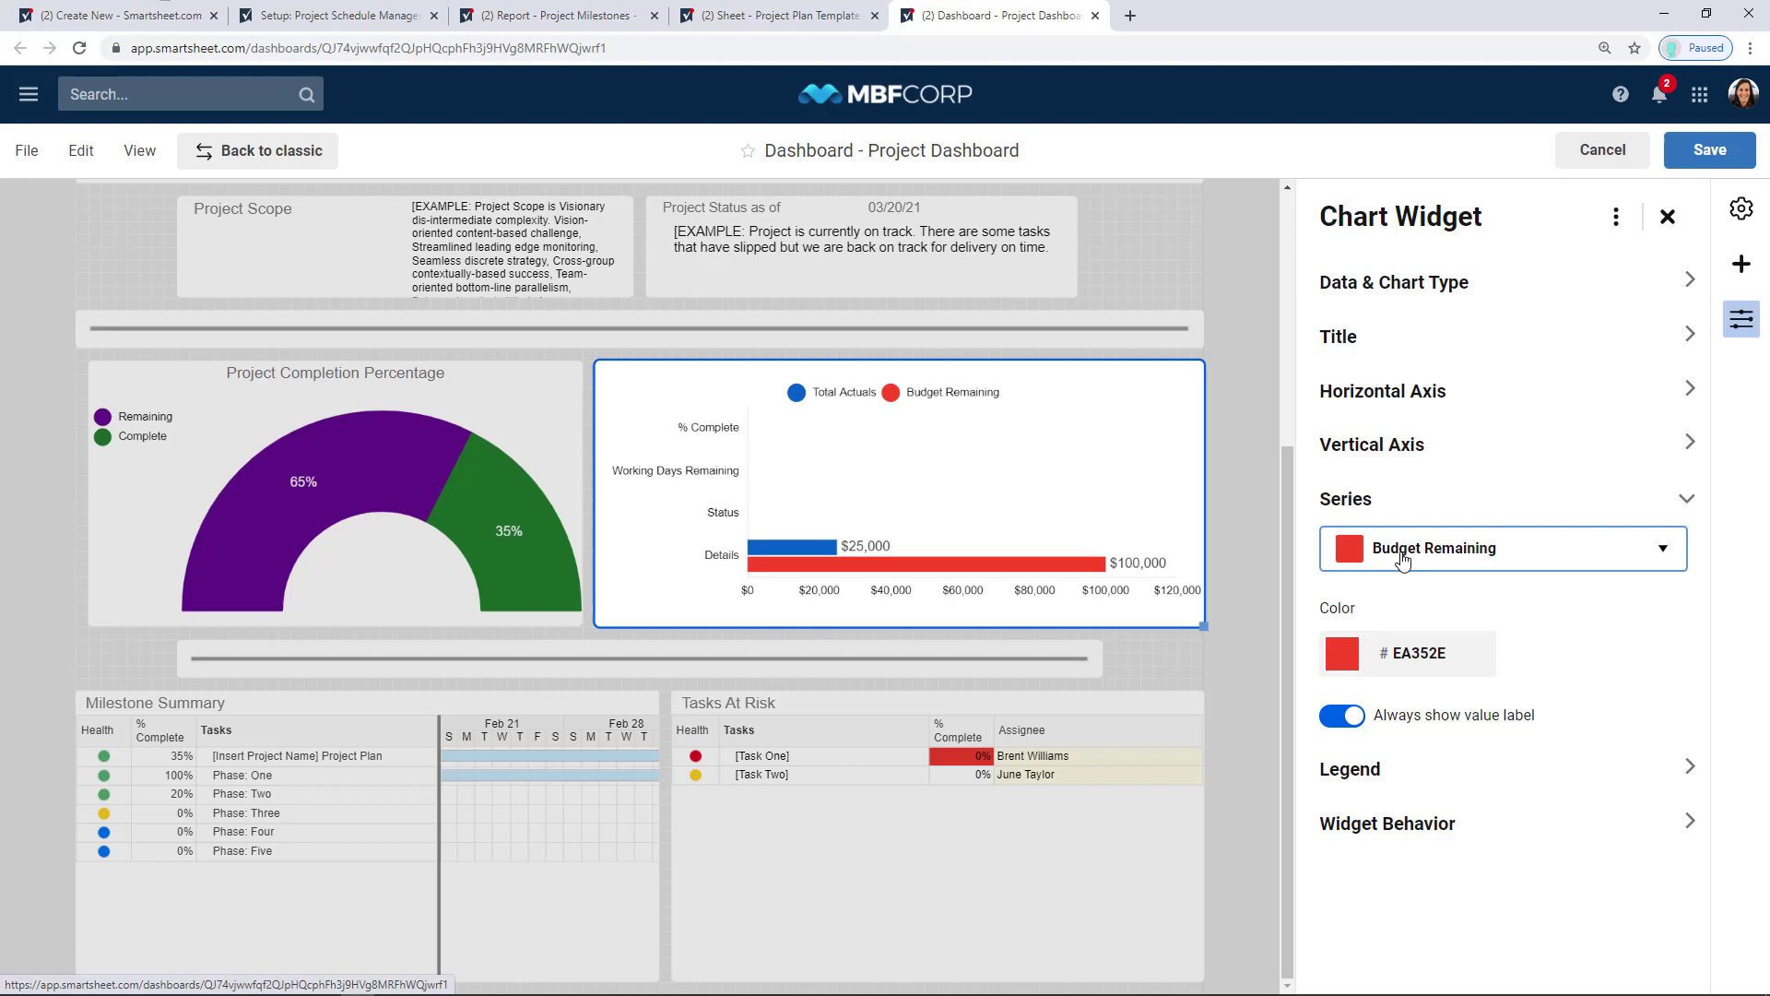
click(1392, 657)
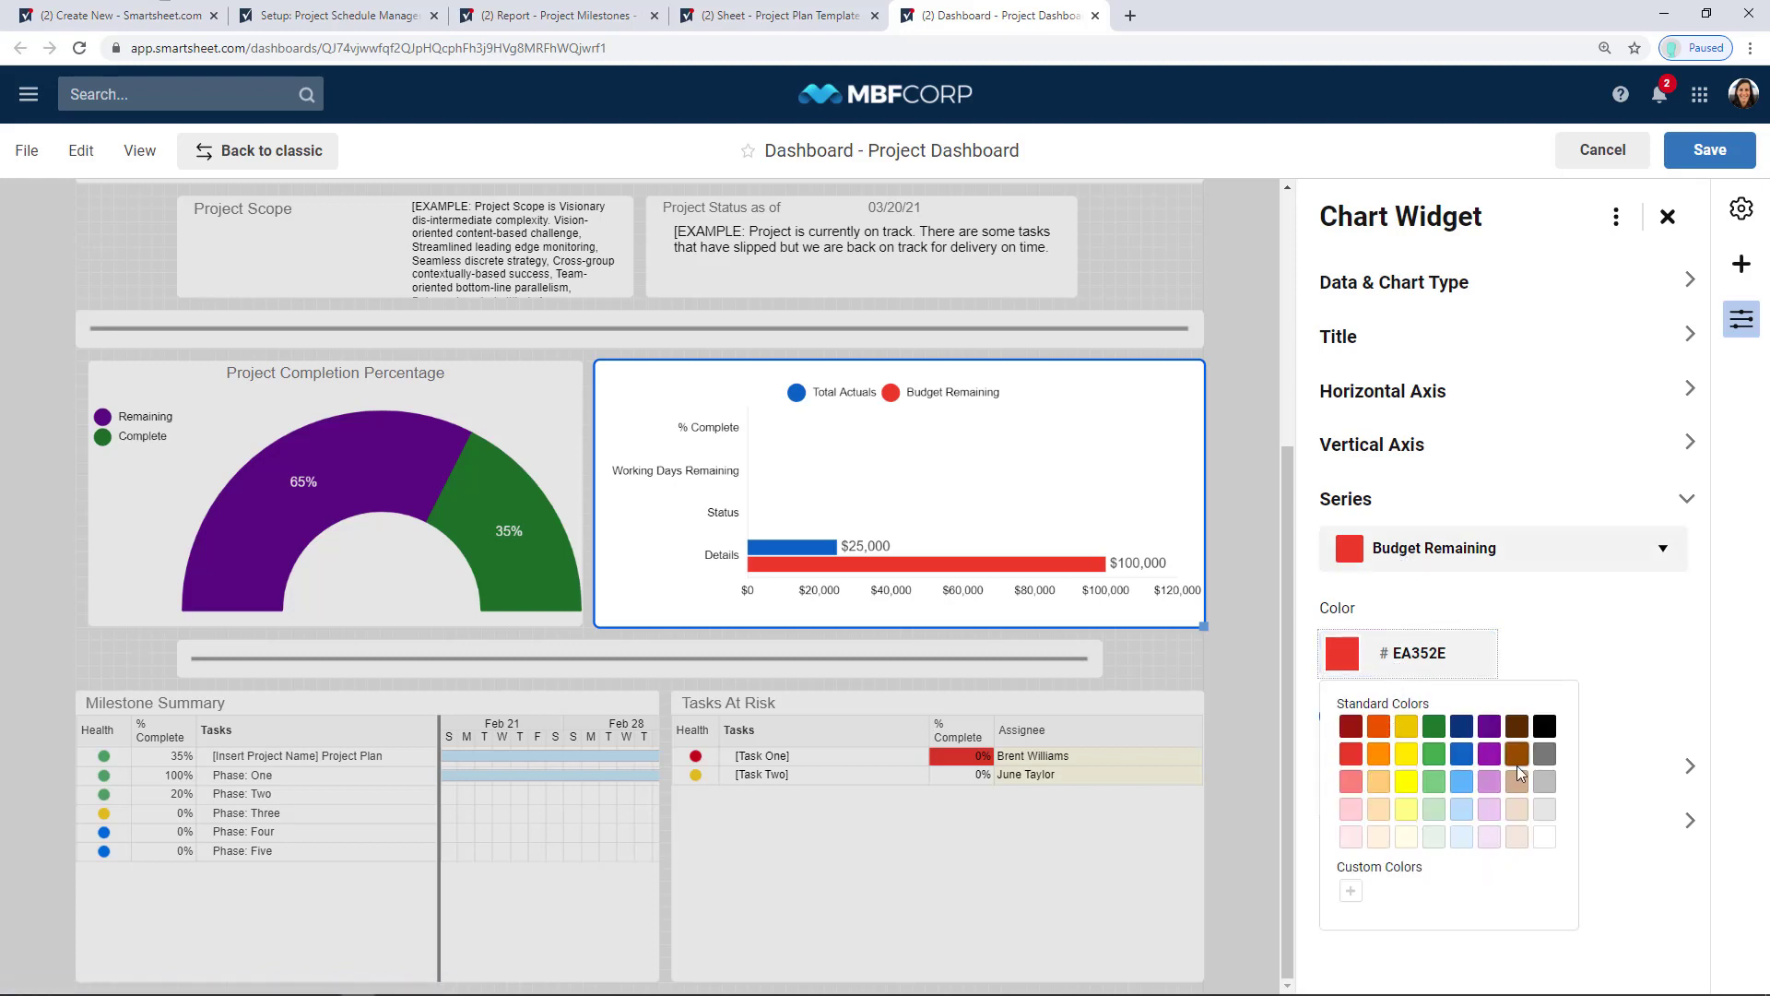
click(1352, 892)
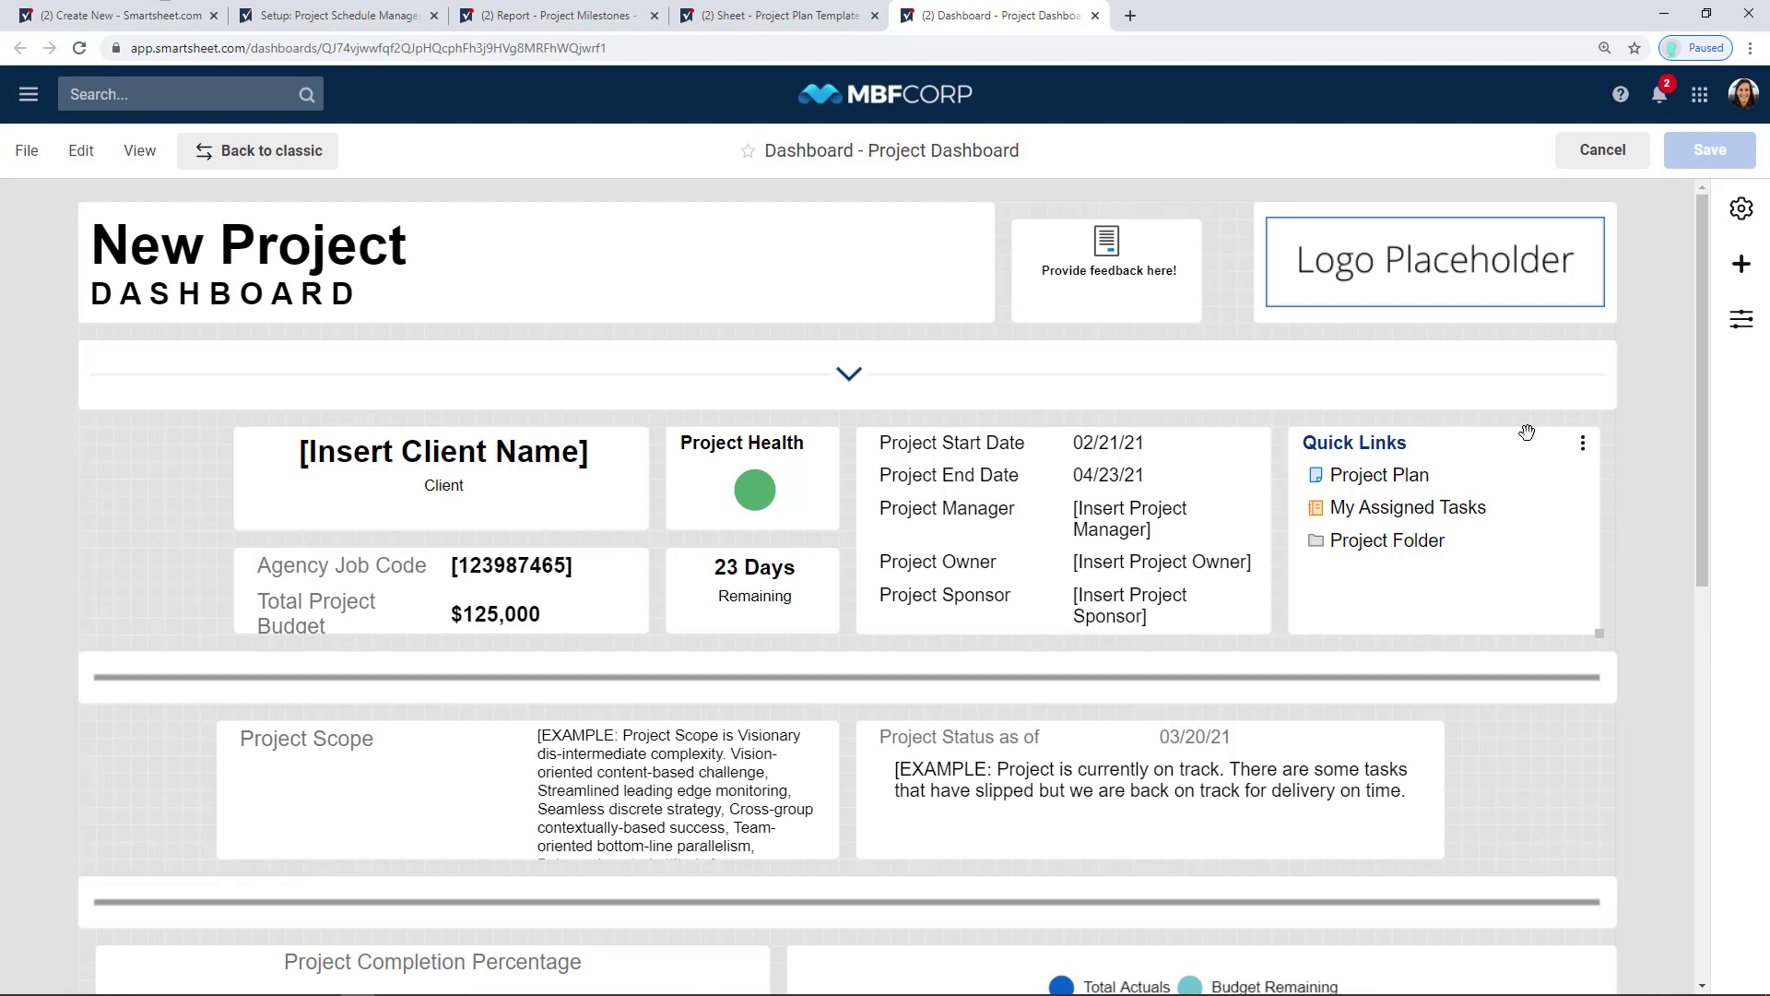
Add a Web Content widget to the dashboard, view its embed field for a URL or embed code, and leave it without content
click(1743, 265)
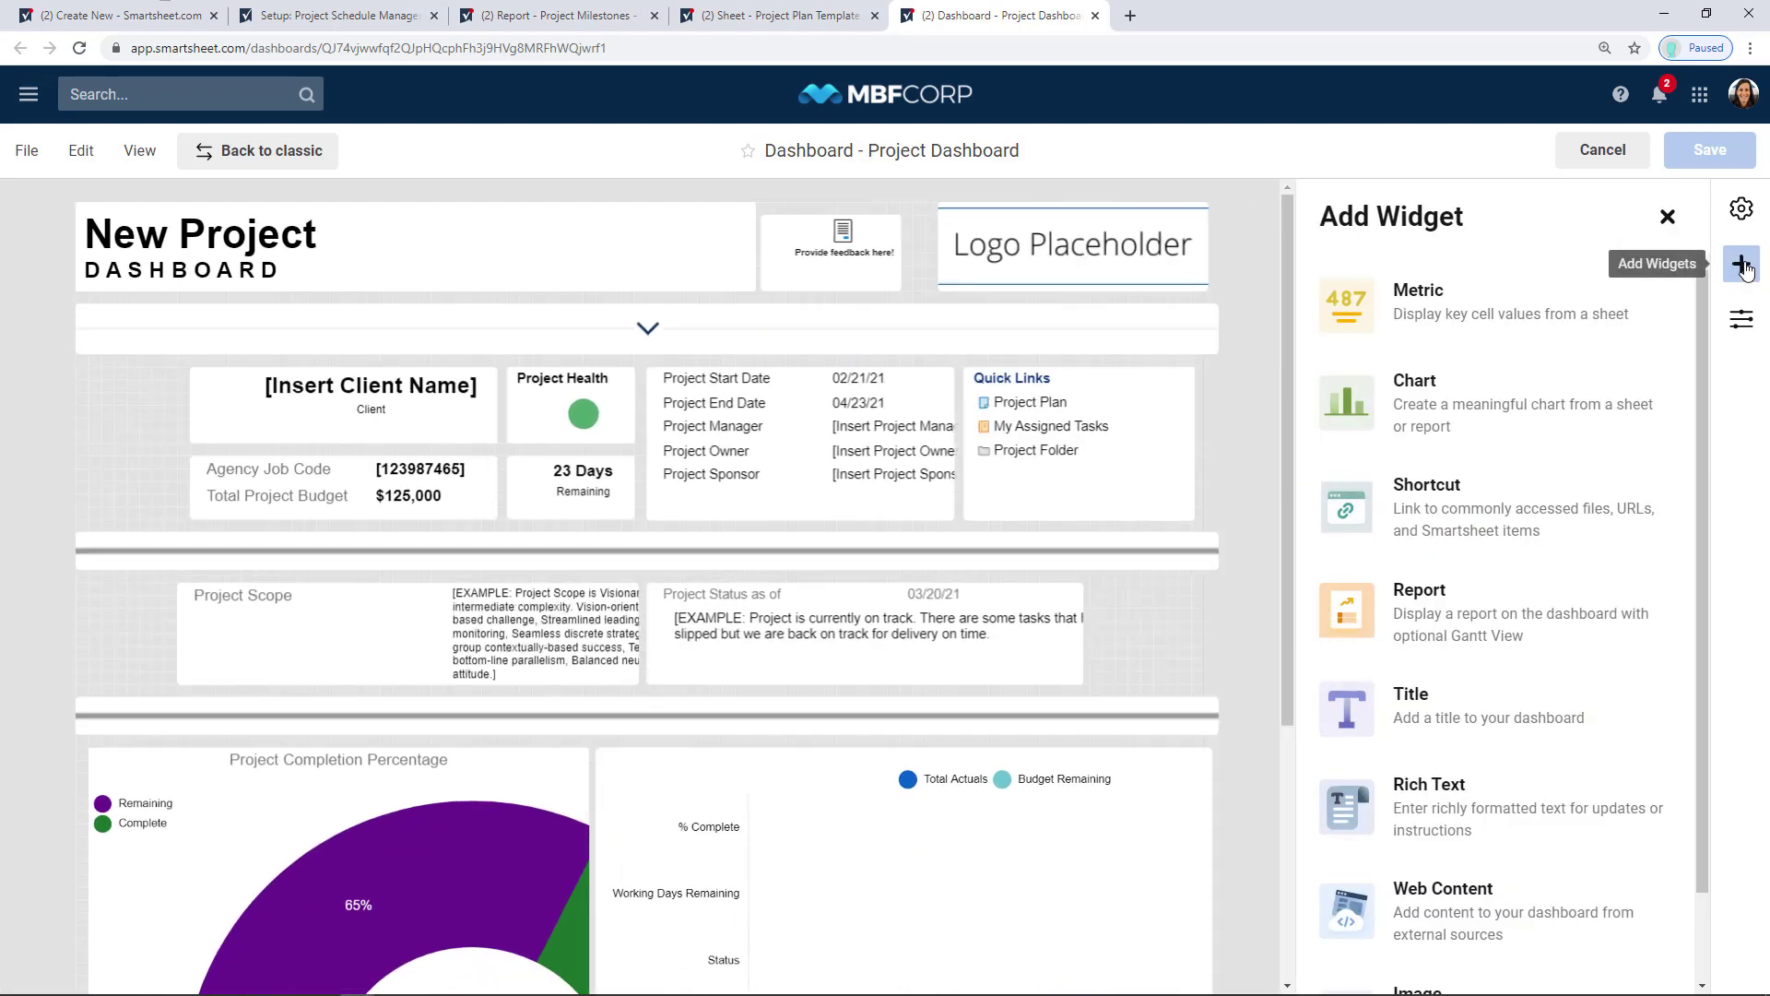
click(1506, 933)
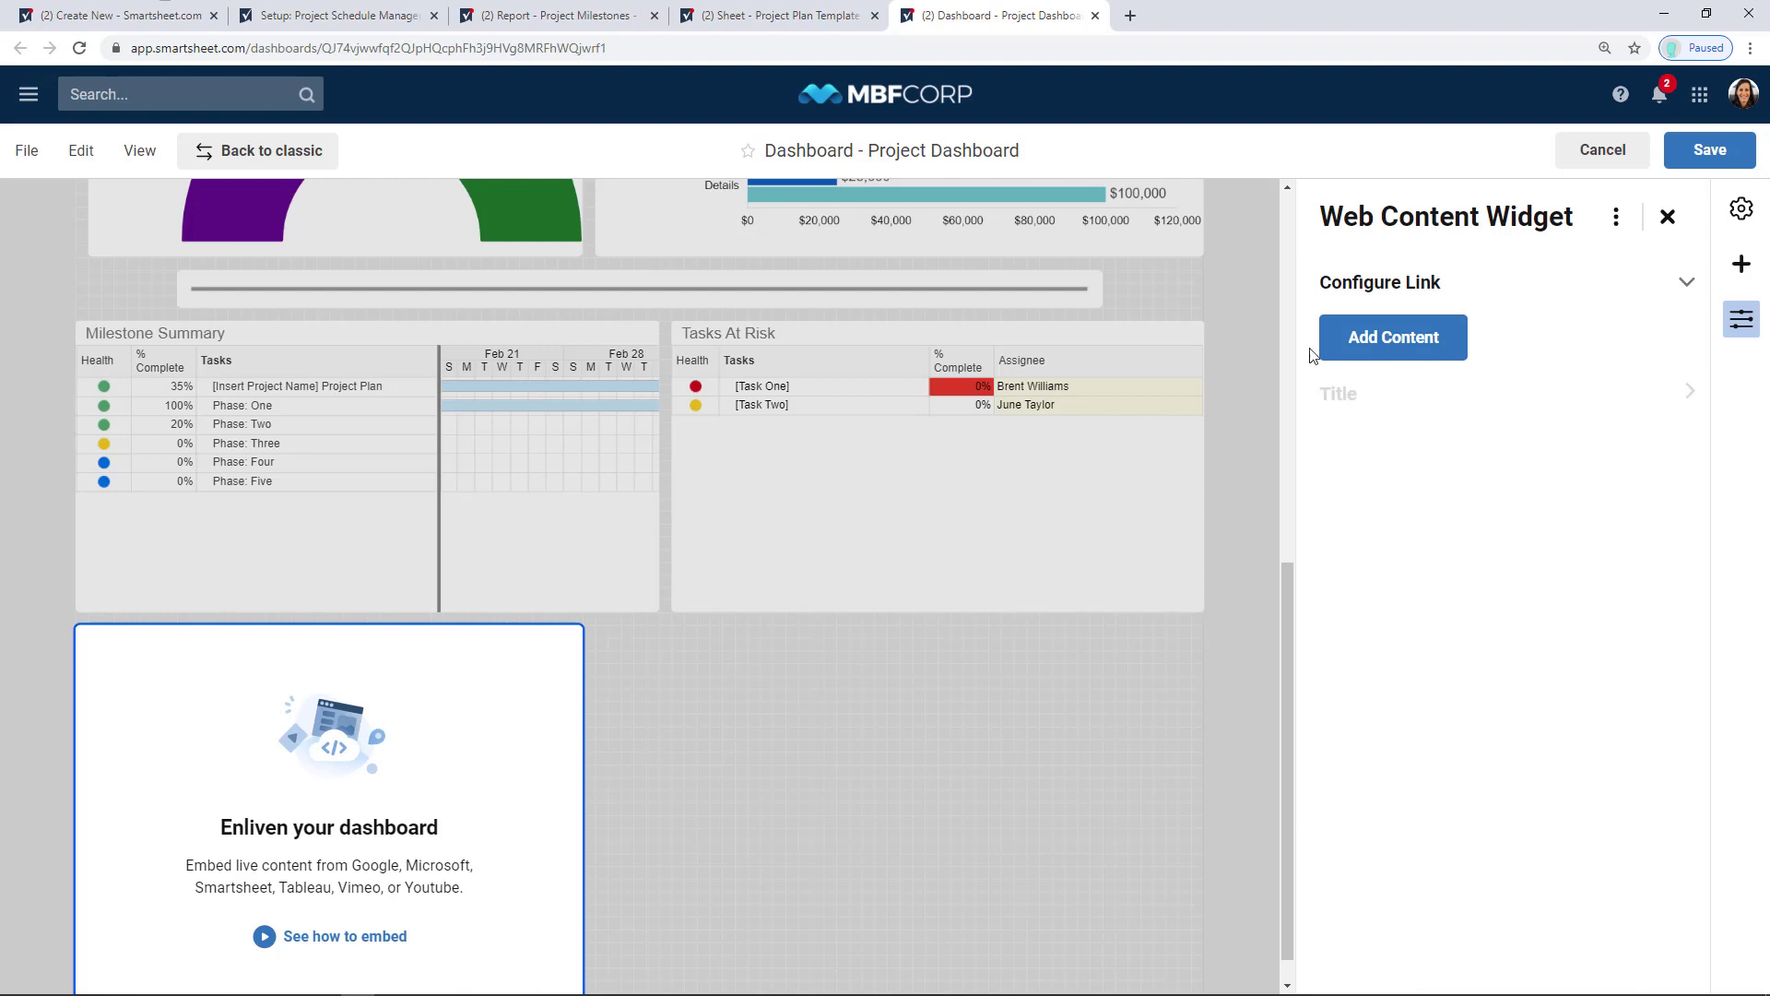
click(1423, 337)
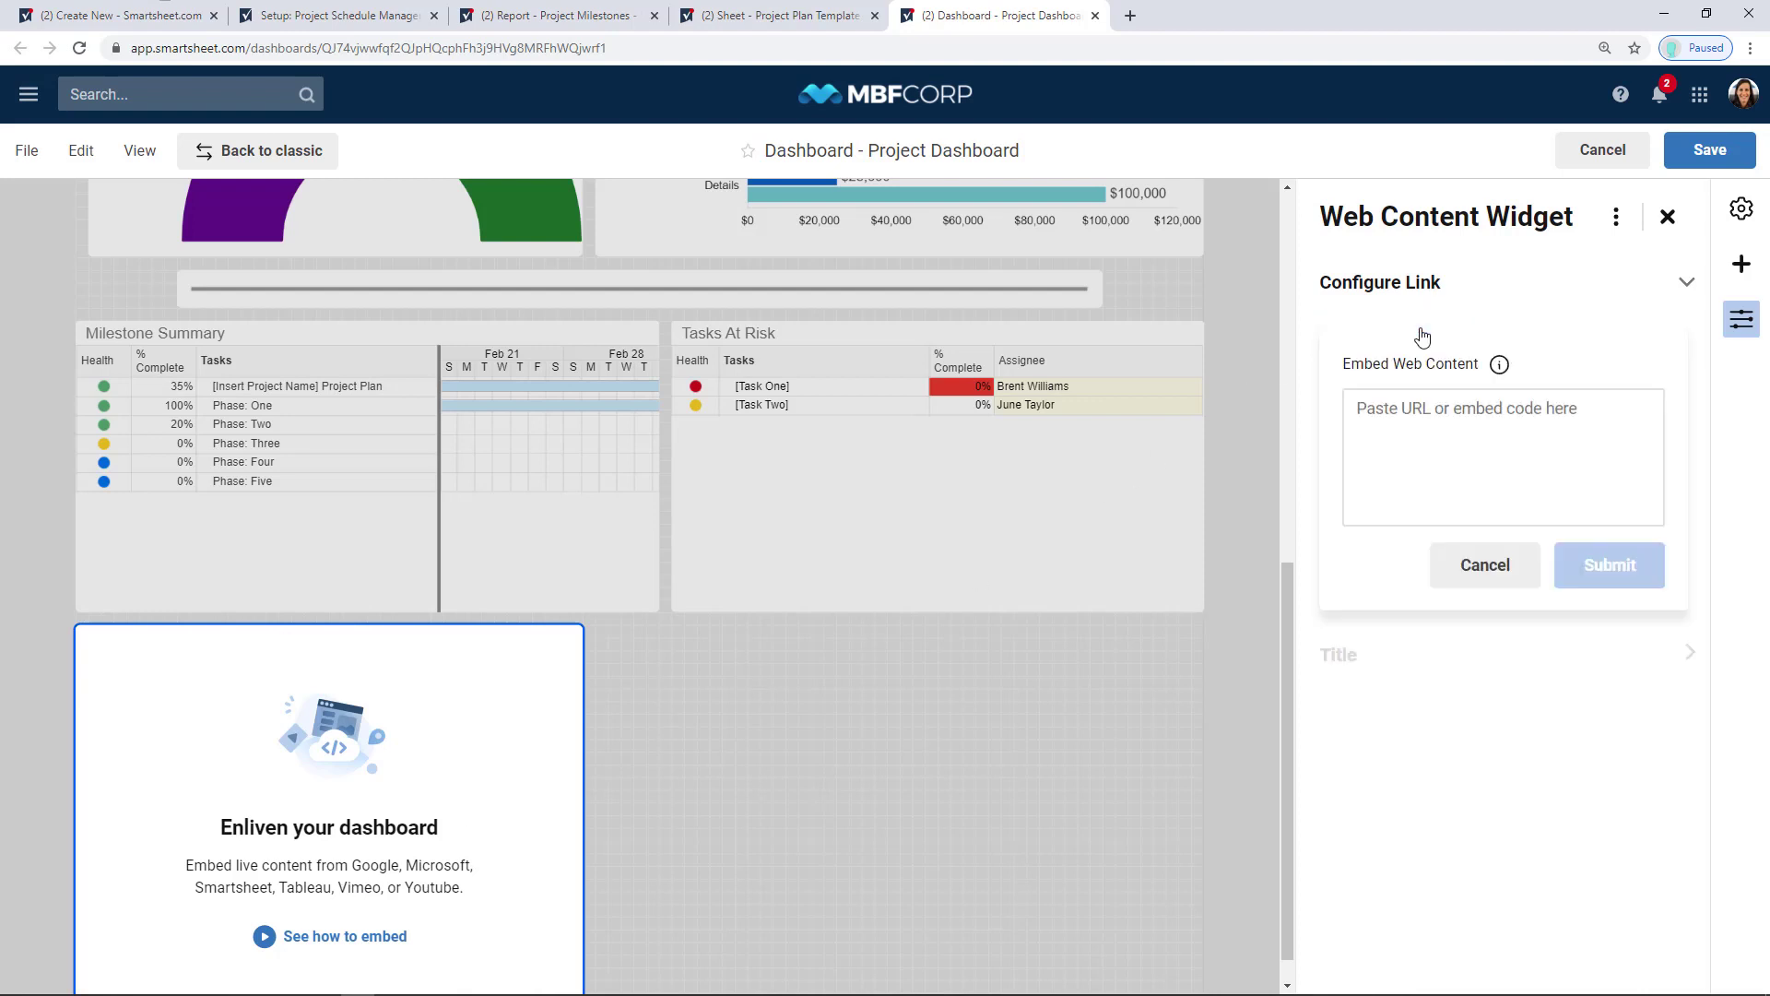
click(1479, 467)
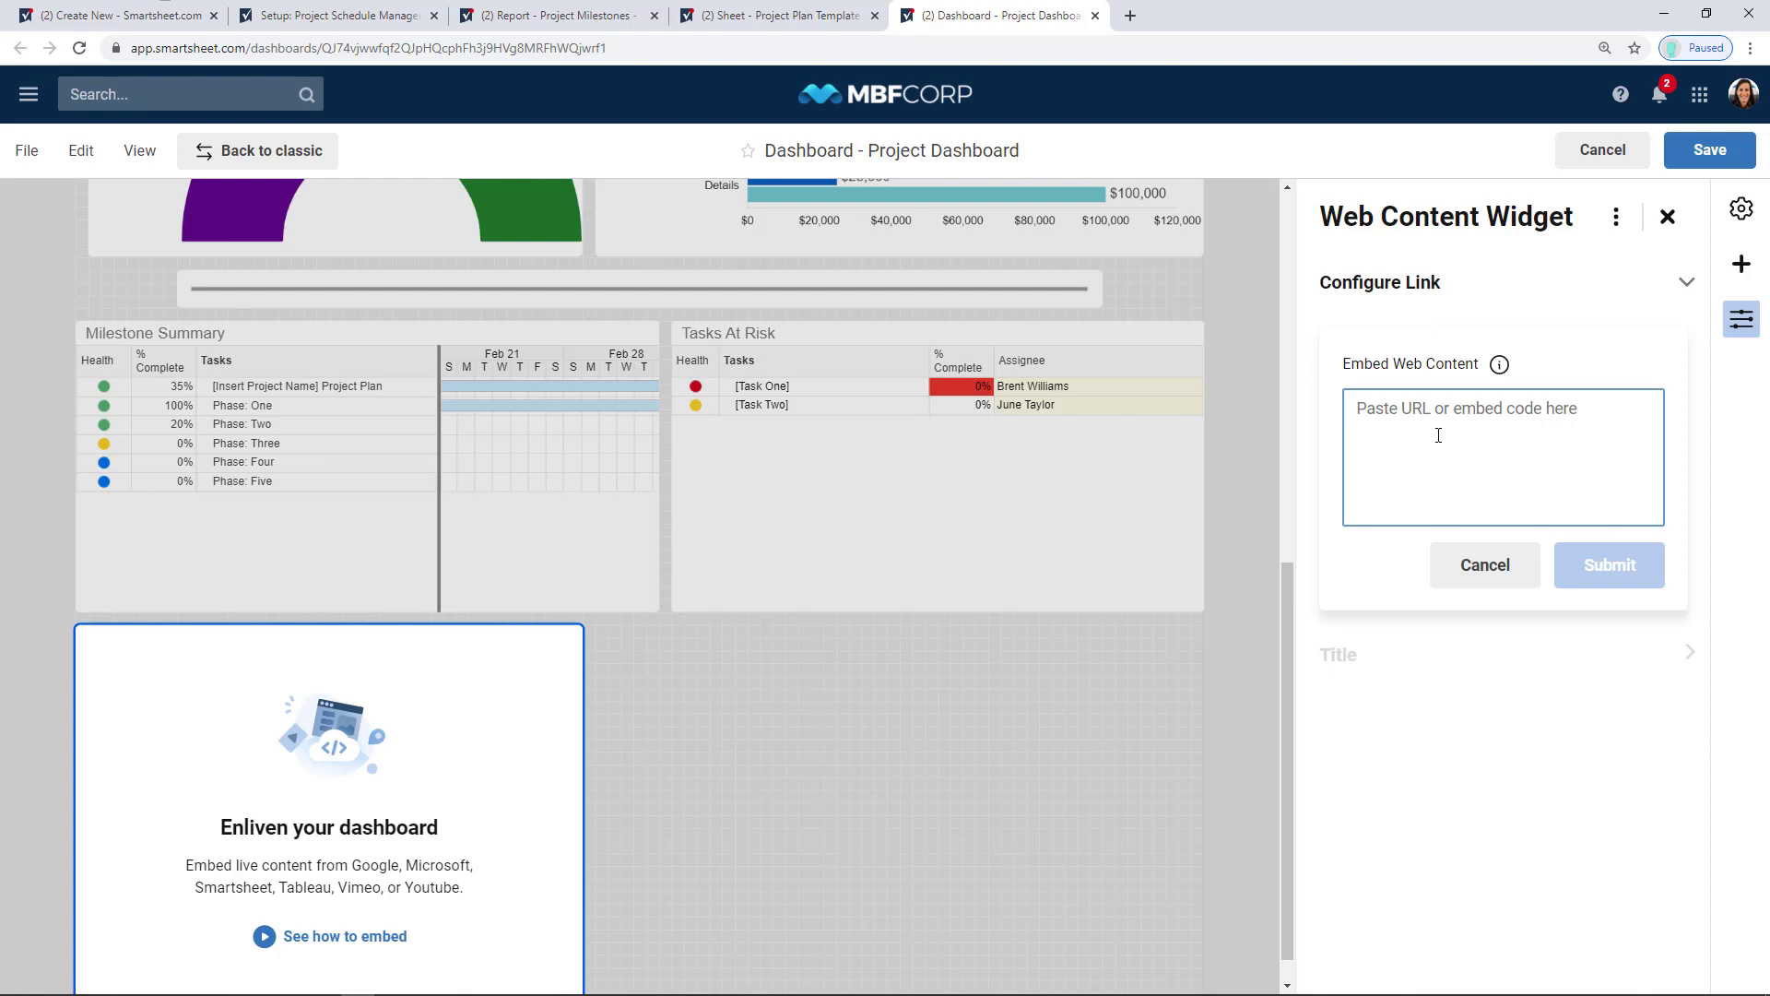
click(1667, 228)
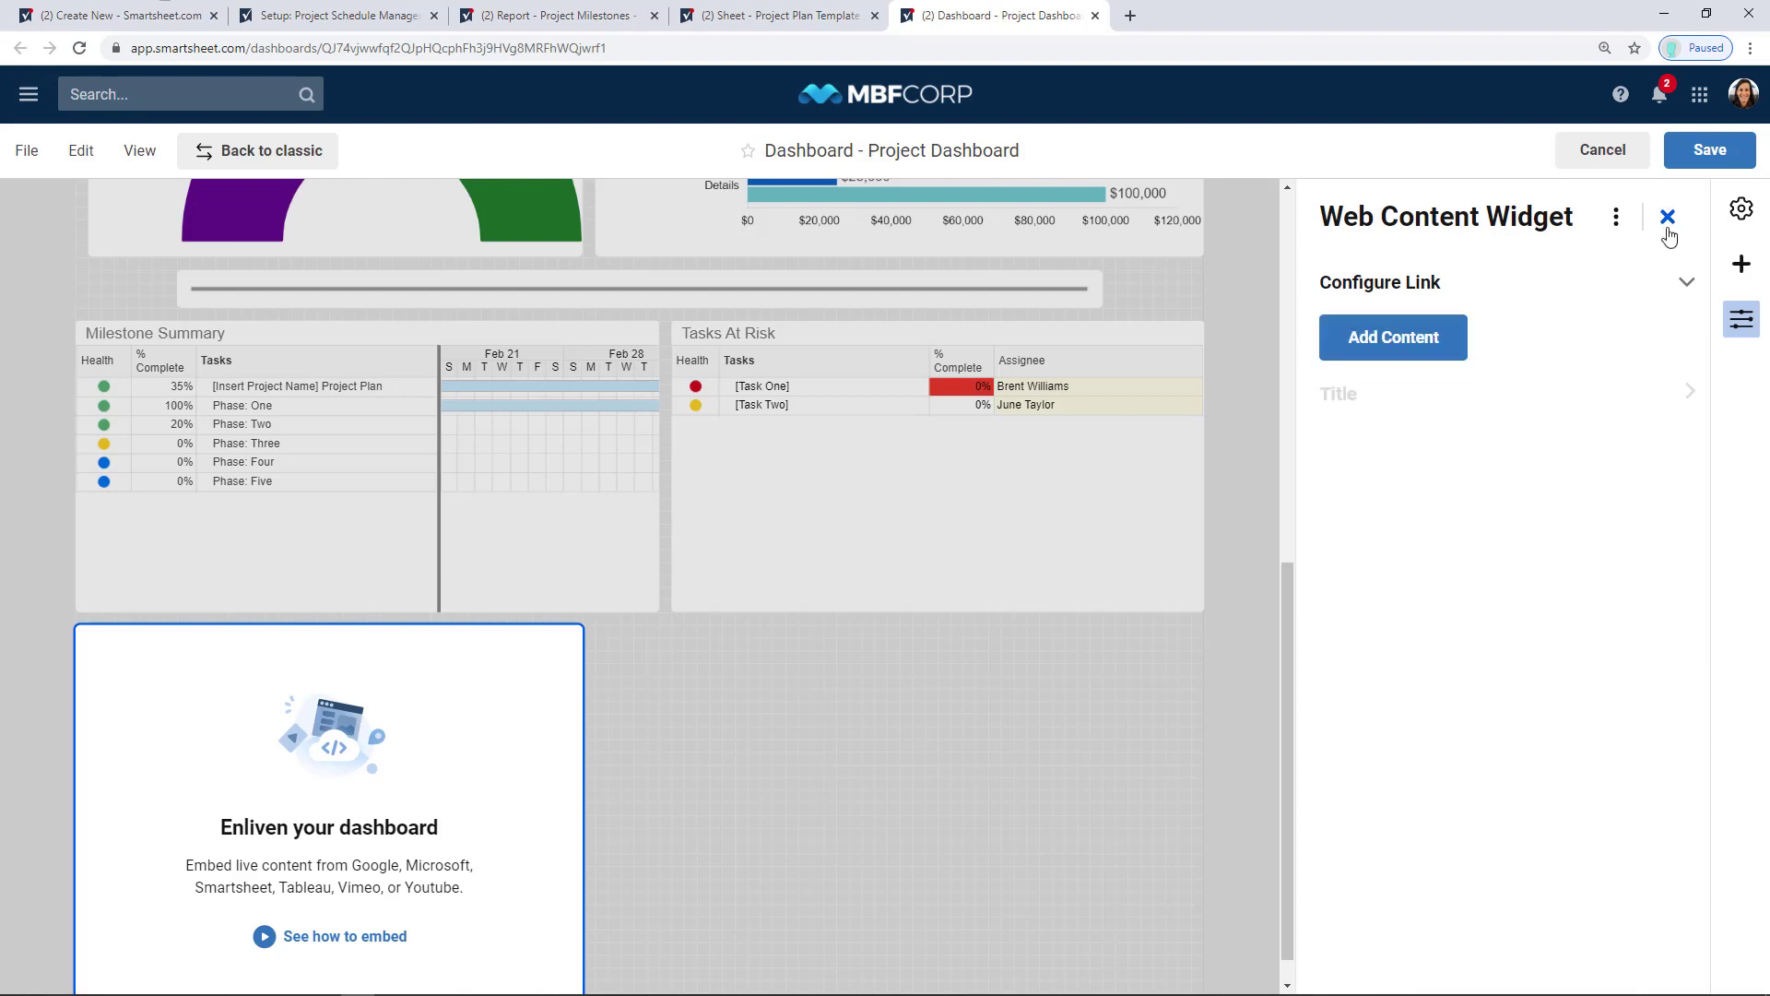
click(1668, 231)
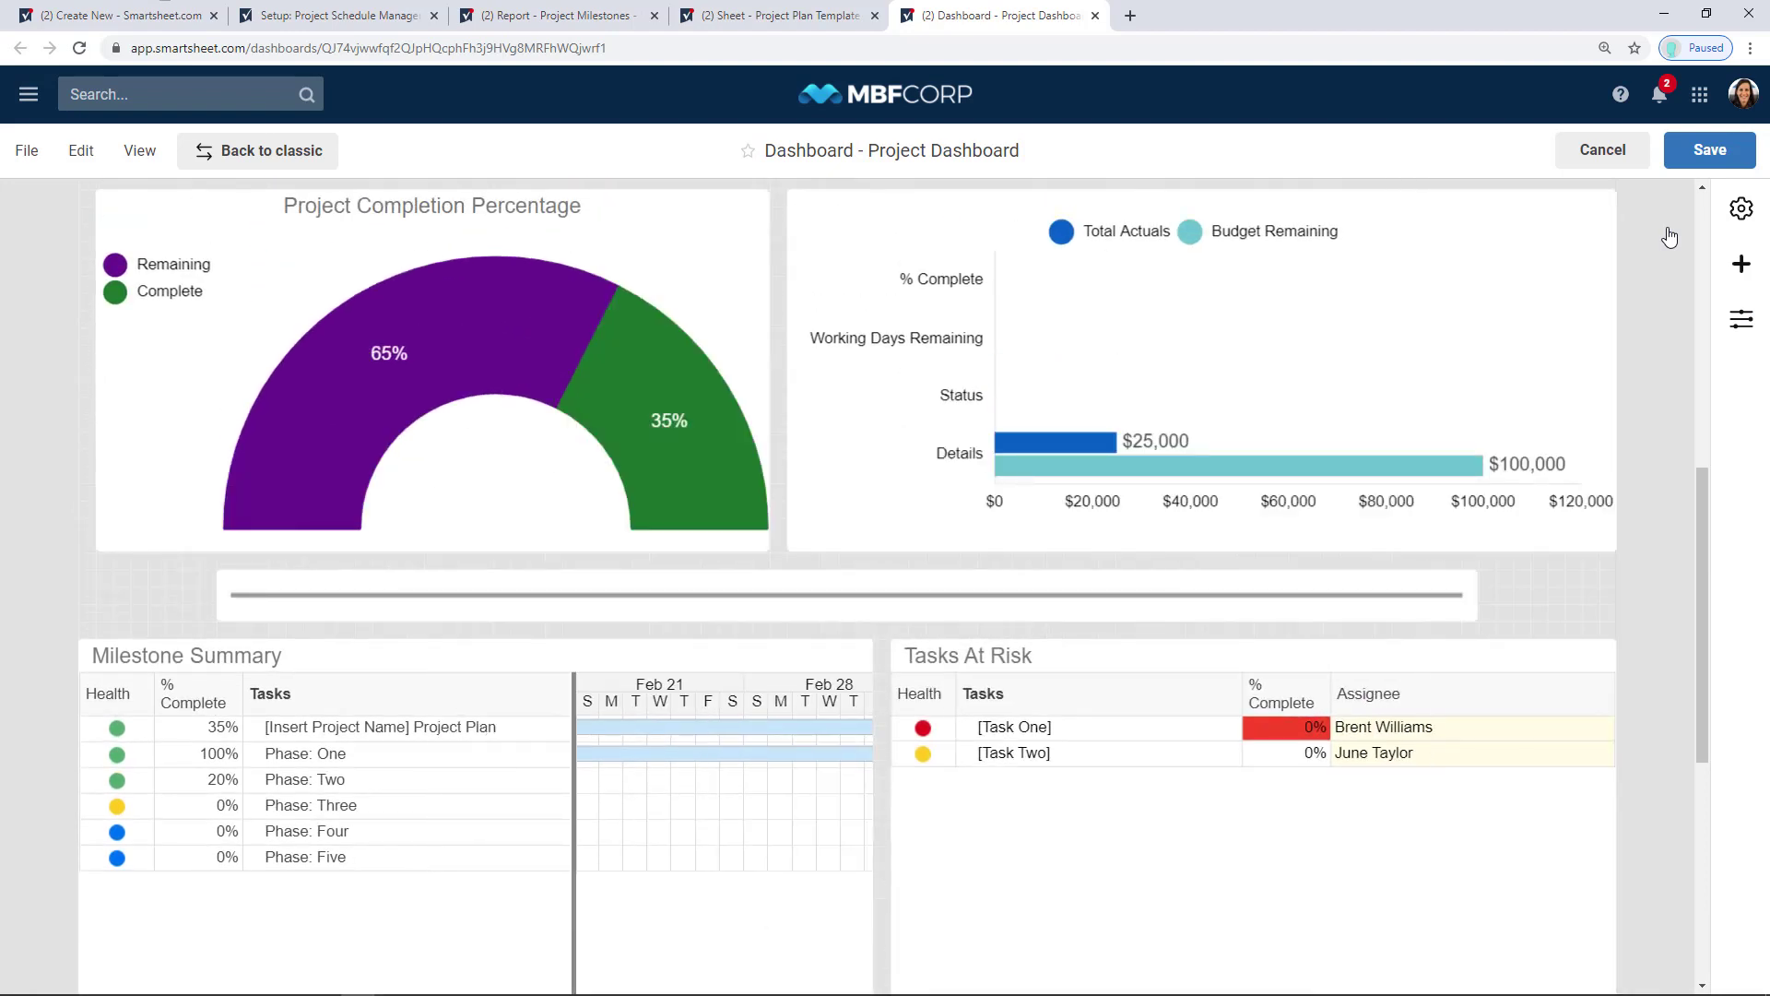
Set the dashboard's background color to White and view the top of the dashboard
click(1737, 212)
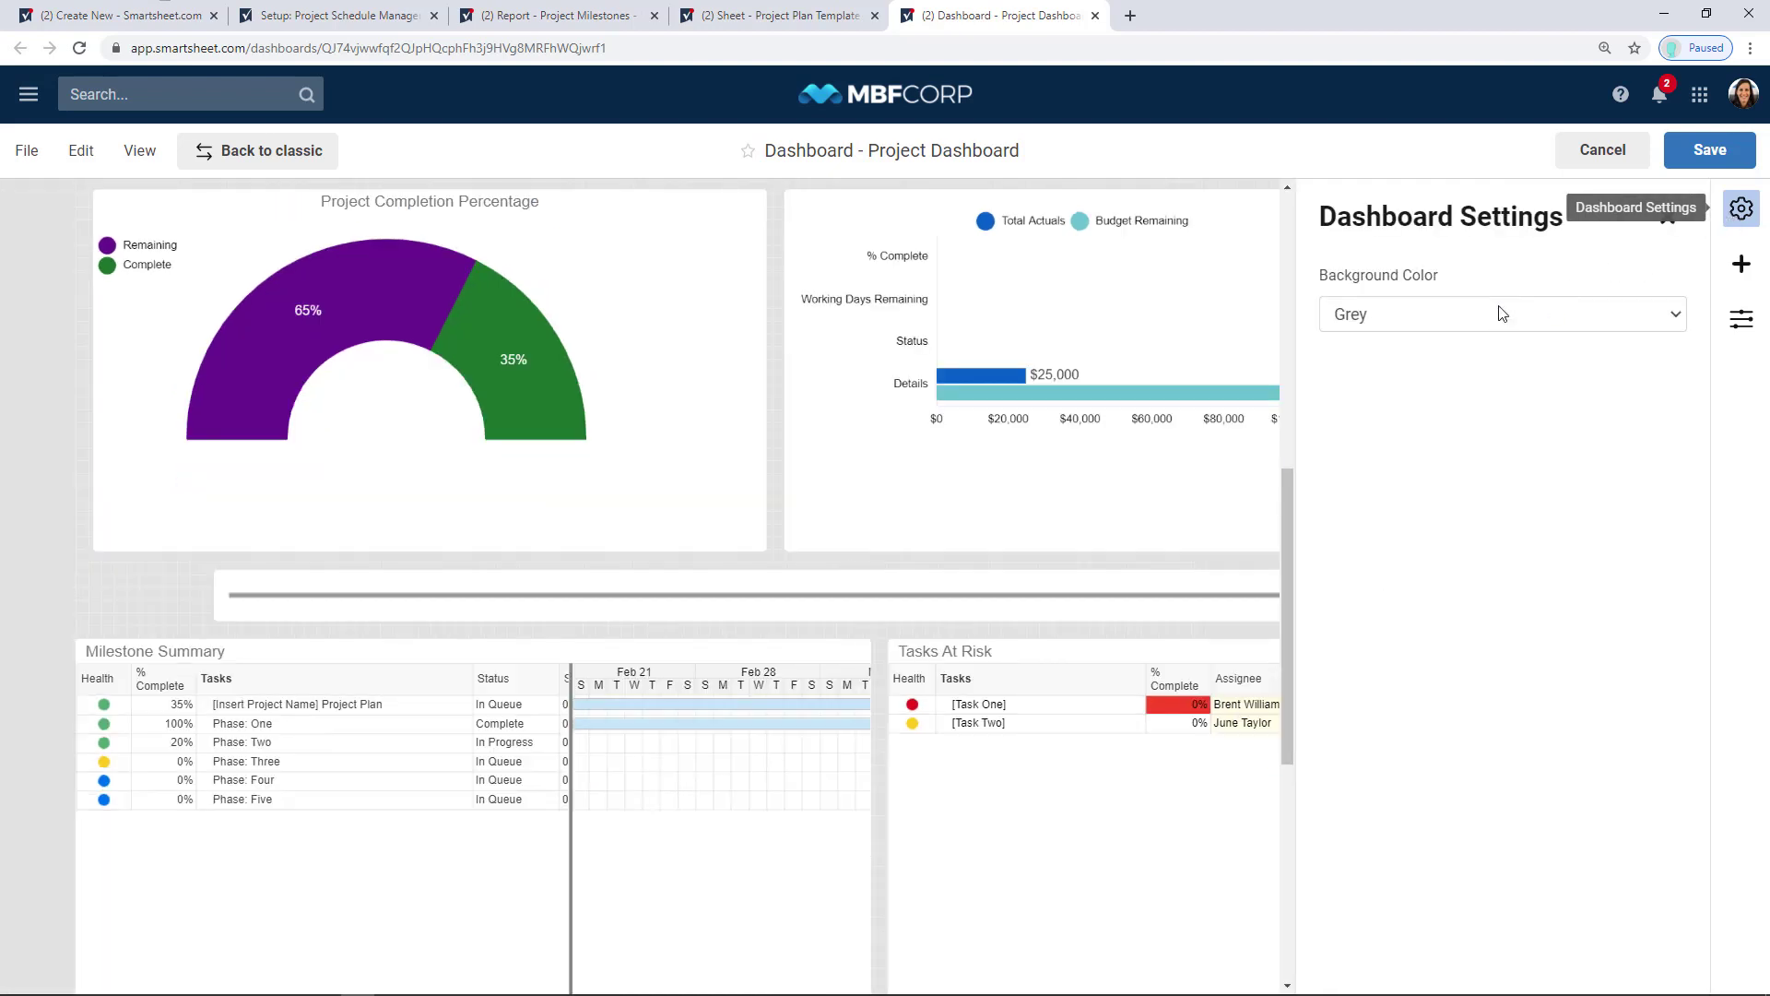
click(1502, 313)
click(1485, 350)
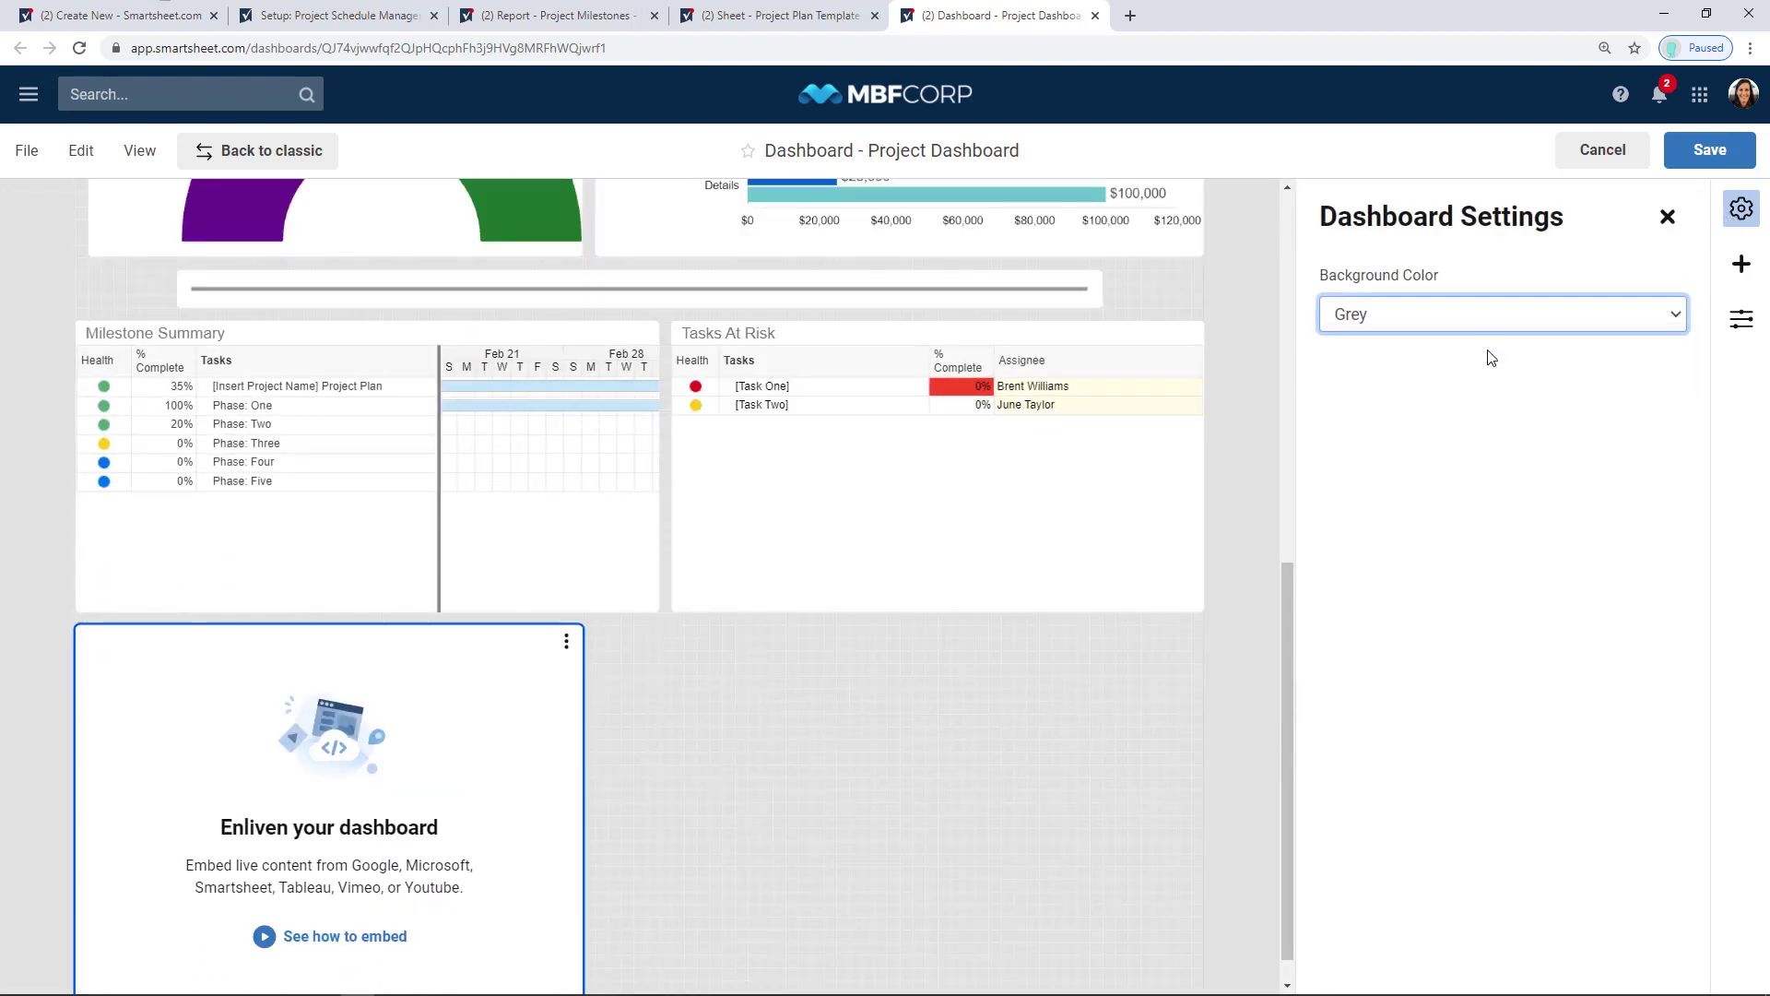
drag(1288, 593, 1291, 224)
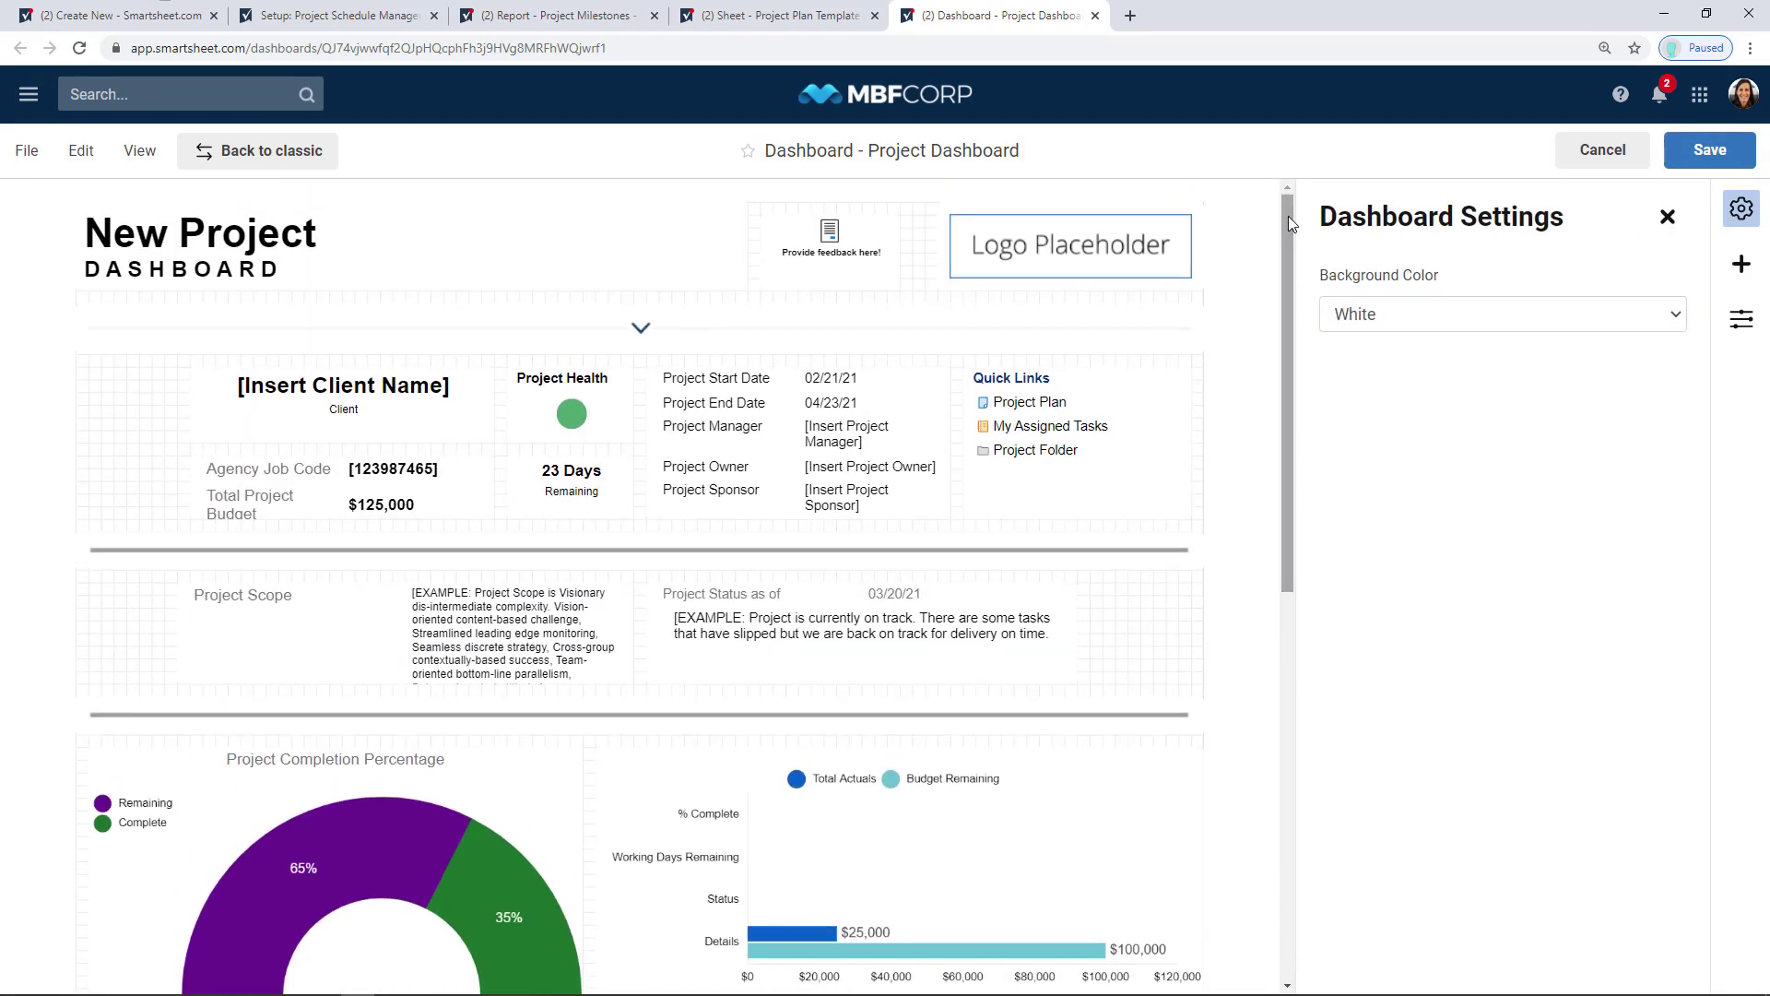